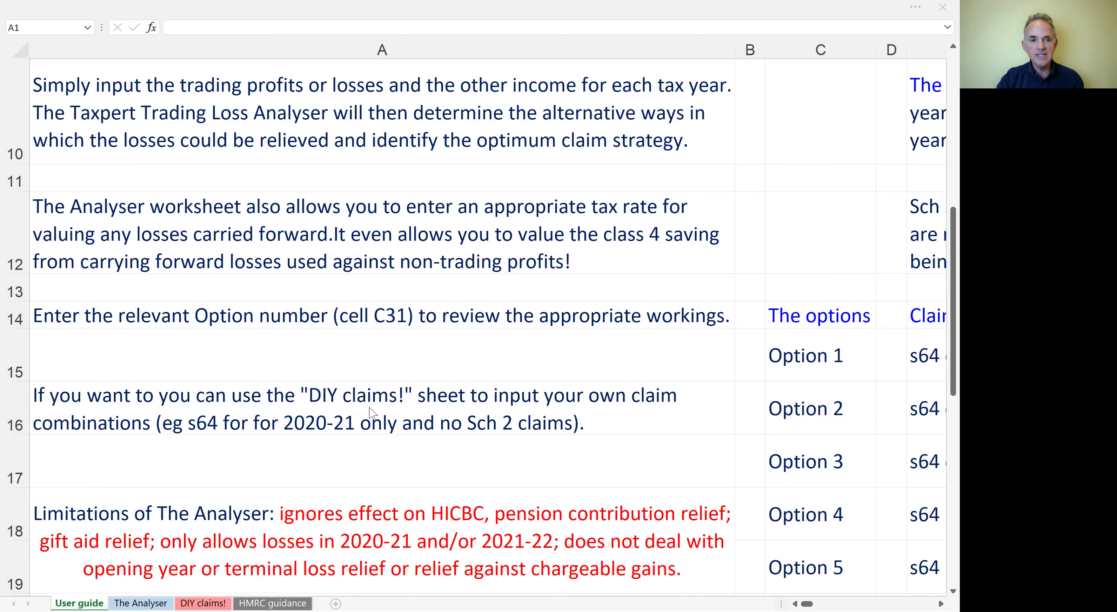
Step: Open The Analyser sheet and reset all its input figures to zero
{"action": "left_click", "coordinate": [138, 598]}
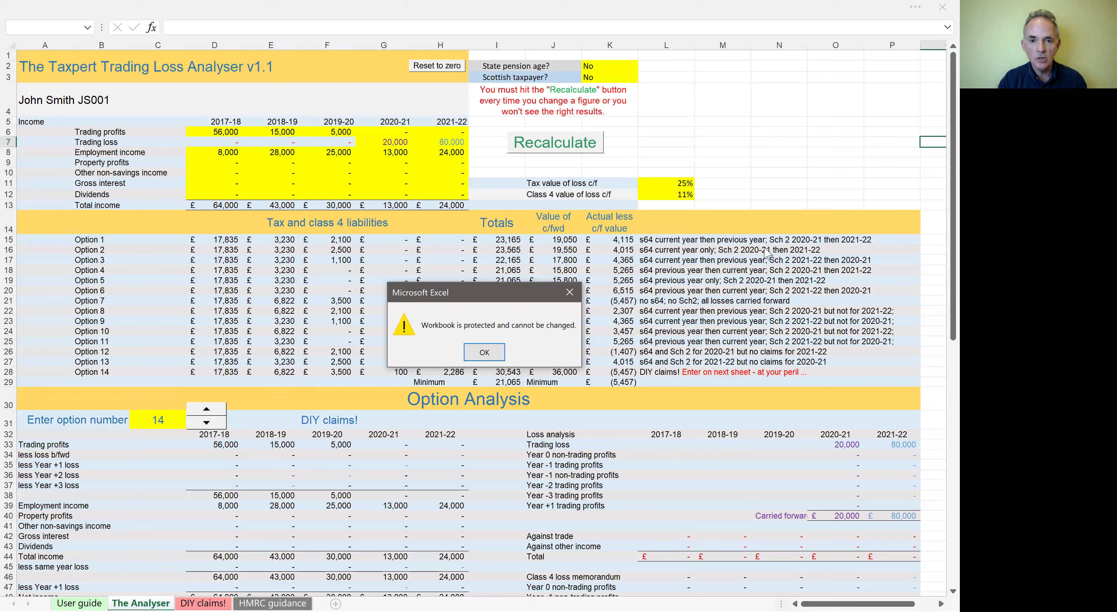
{"action": "left_click", "coordinate": [491, 351]}
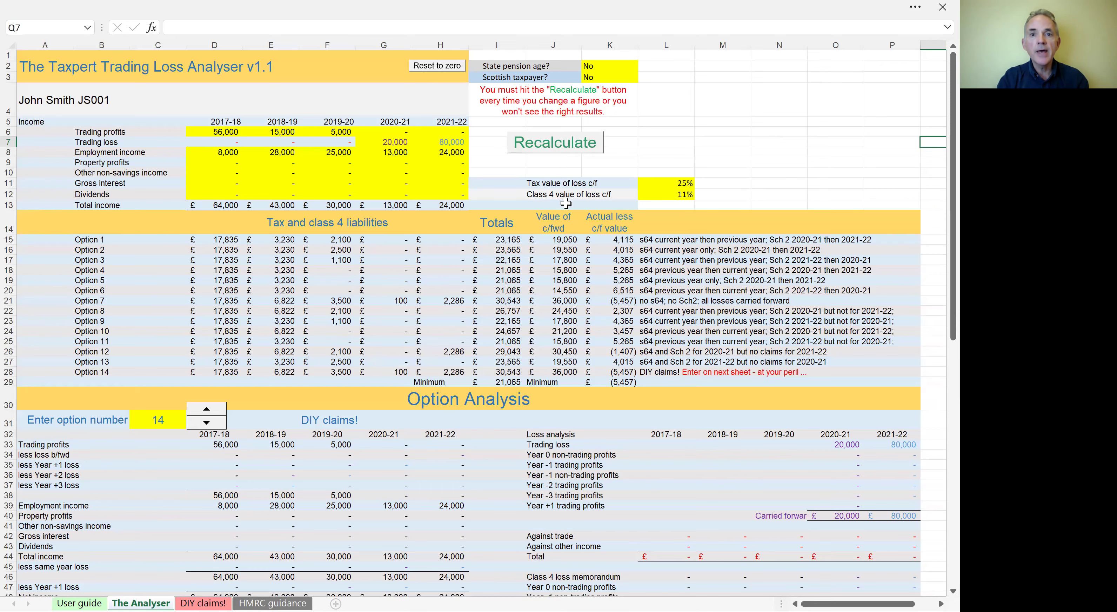
{"action": "left_click", "coordinate": [571, 140]}
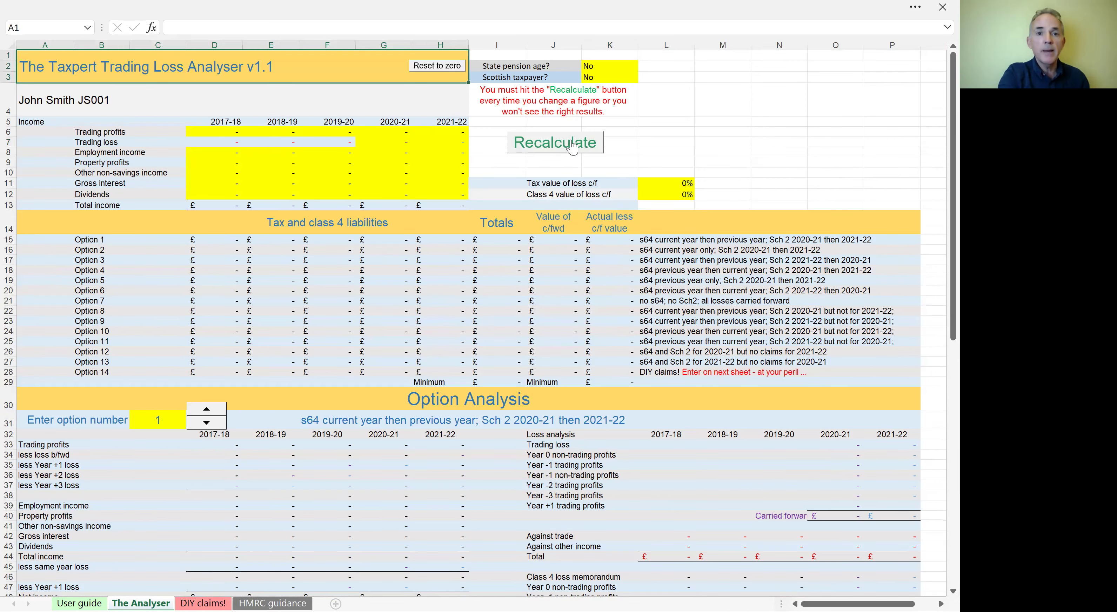
Step: Enter trading profits of 56,000 for 2017-18 in the income table
{"action": "scroll", "coordinate": [572, 147], "scroll_direction": "up", "scroll_amount": 2, "text": "ctrl"}
{"action": "scroll", "coordinate": [572, 148], "scroll_direction": "up", "scroll_amount": 2, "text": "ctrl"}
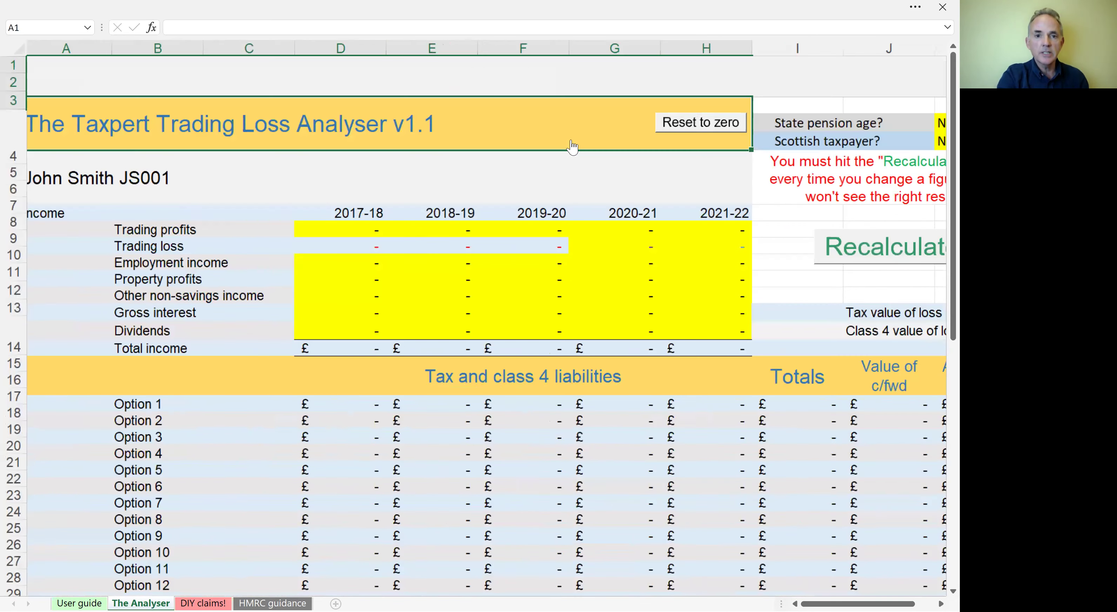
{"action": "scroll", "coordinate": [573, 147], "scroll_direction": "up", "scroll_amount": 1, "text": "ctrl"}
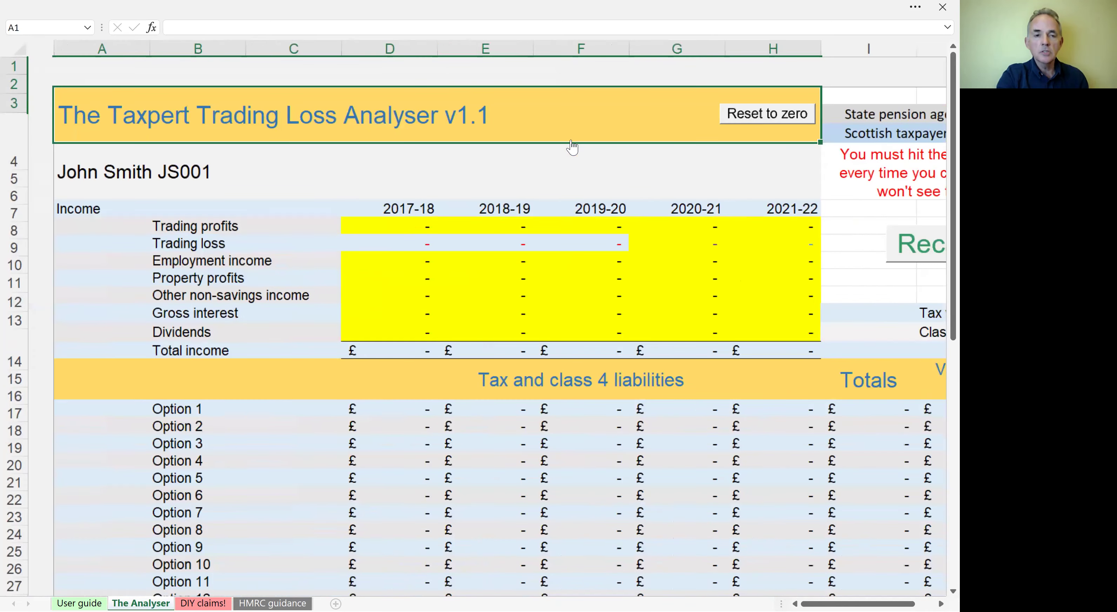
{"action": "scroll", "coordinate": [573, 148], "scroll_direction": "up", "scroll_amount": 1, "text": "ctrl"}
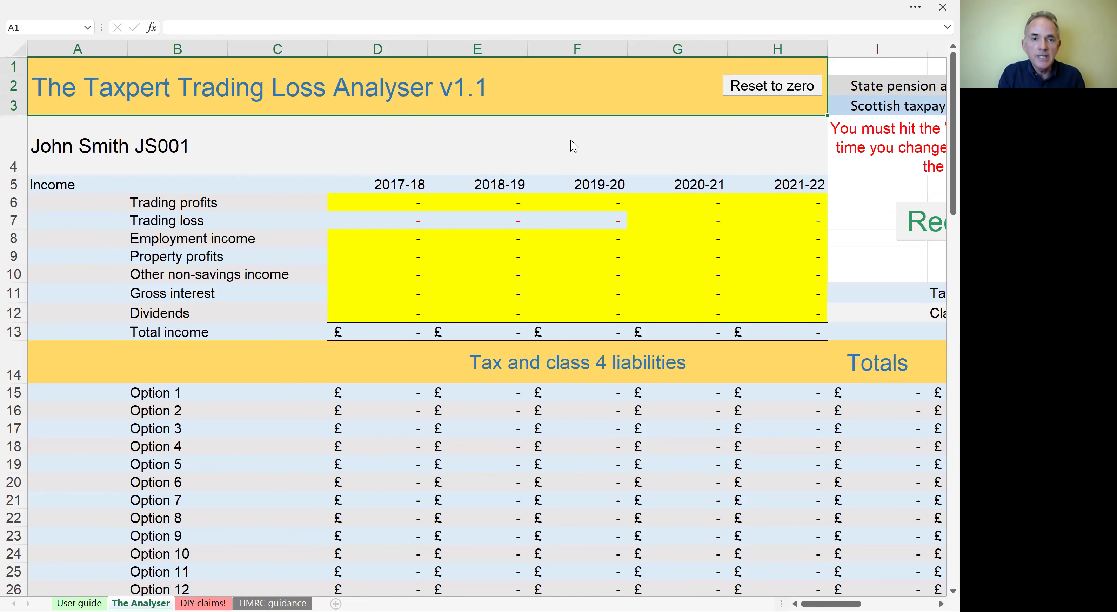
{"action": "left_click", "coordinate": [395, 199]}
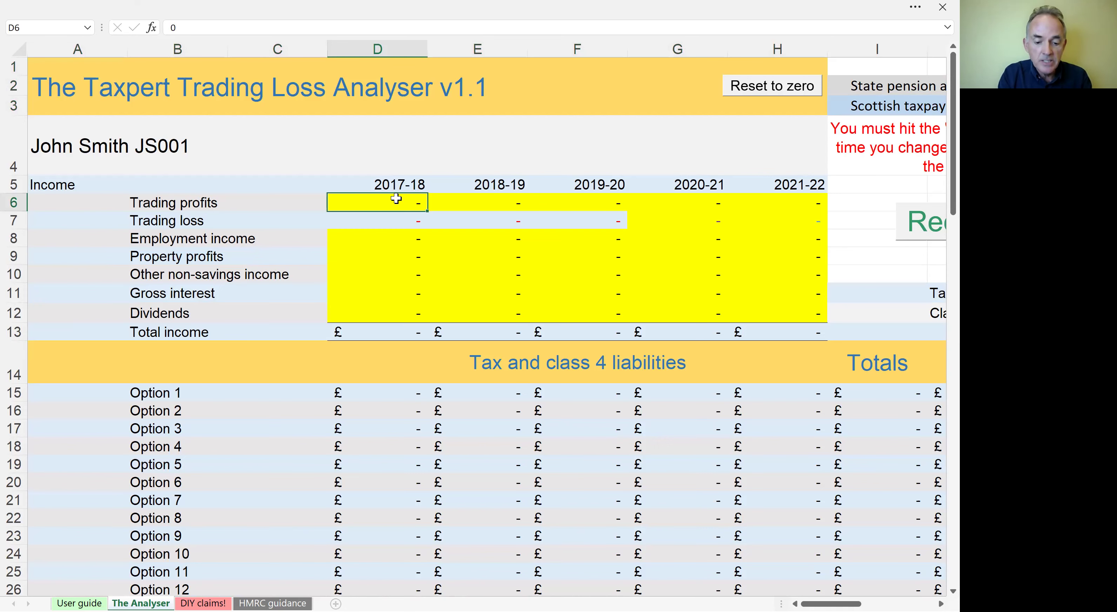
{"action": "type", "text": "56,"}
{"action": "type", "text": "00"}
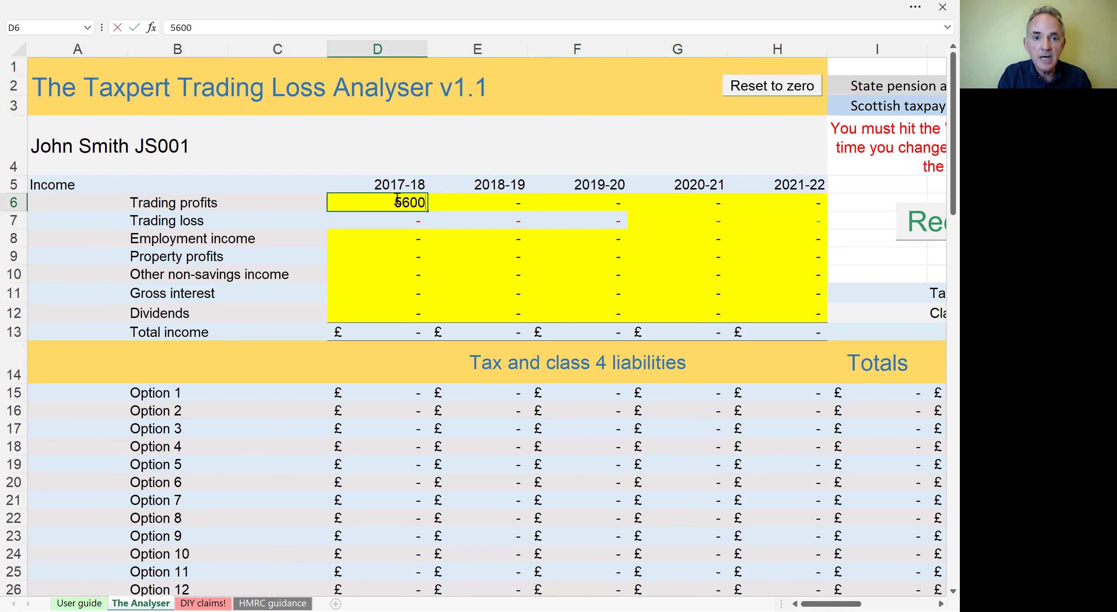
{"action": "type", "text": "0"}
{"action": "key", "text": "Tab"}
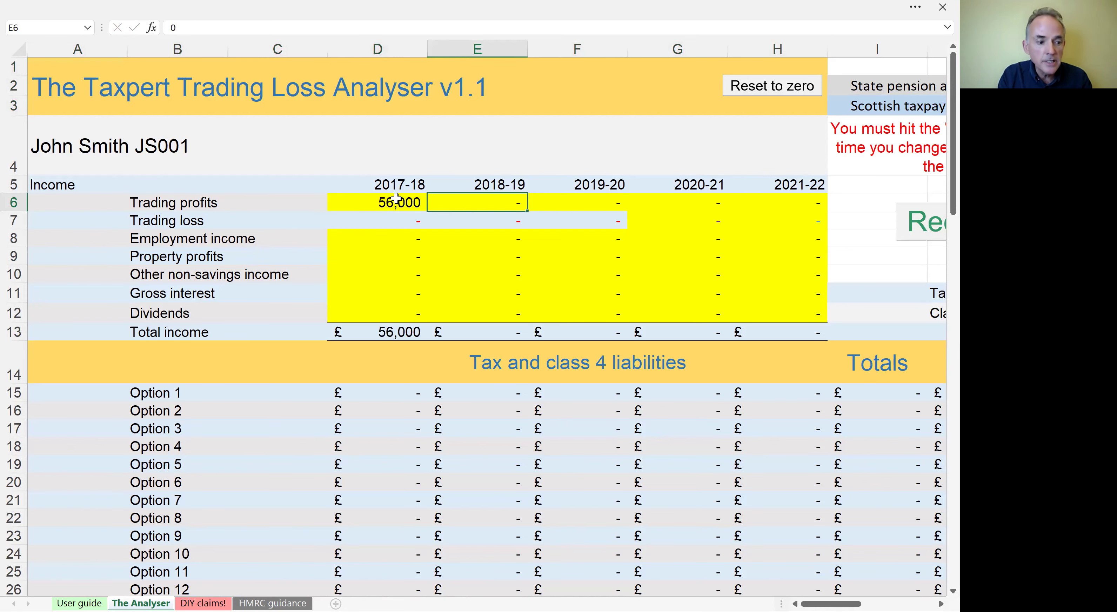
Step: Enter trading profits of 15,000 for 2018-19 and 5,000 for 2019-20
{"action": "type", "text": "1"}
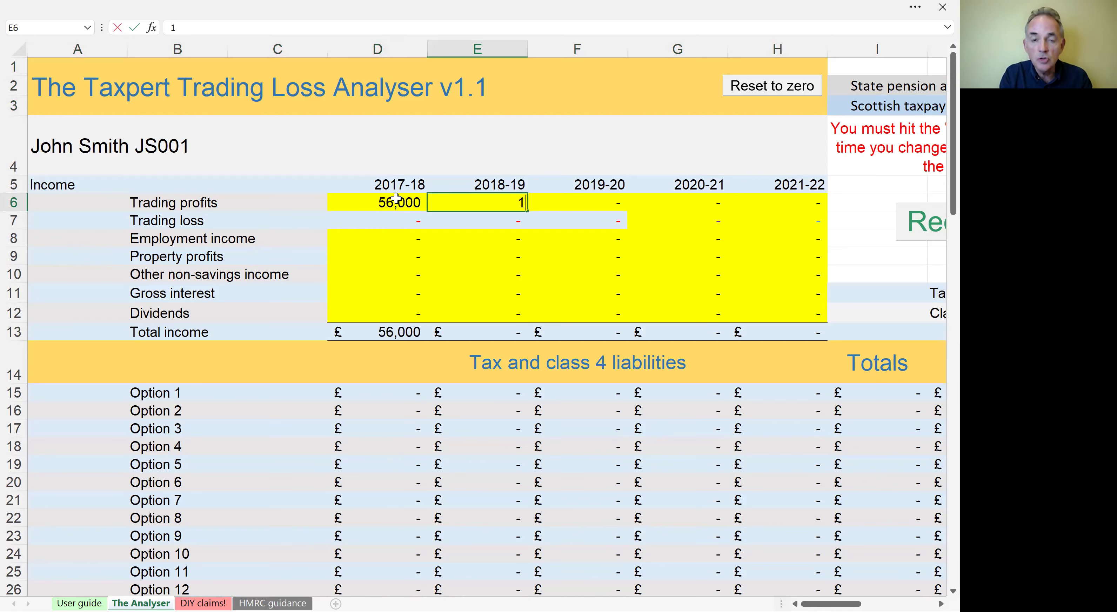
{"action": "type", "text": "5000"}
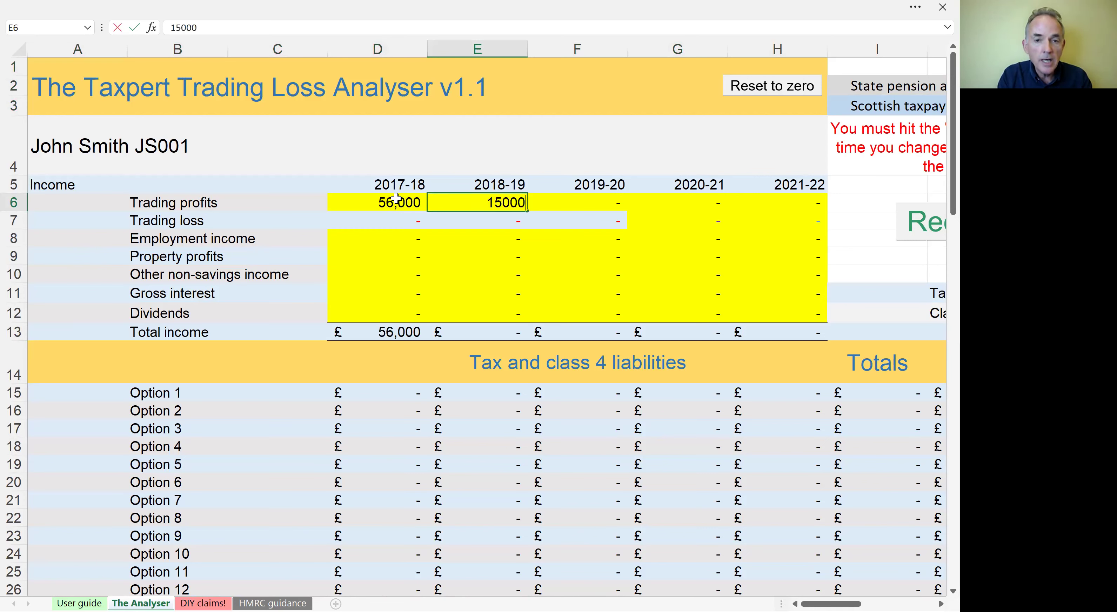
{"action": "key", "text": "Tab"}
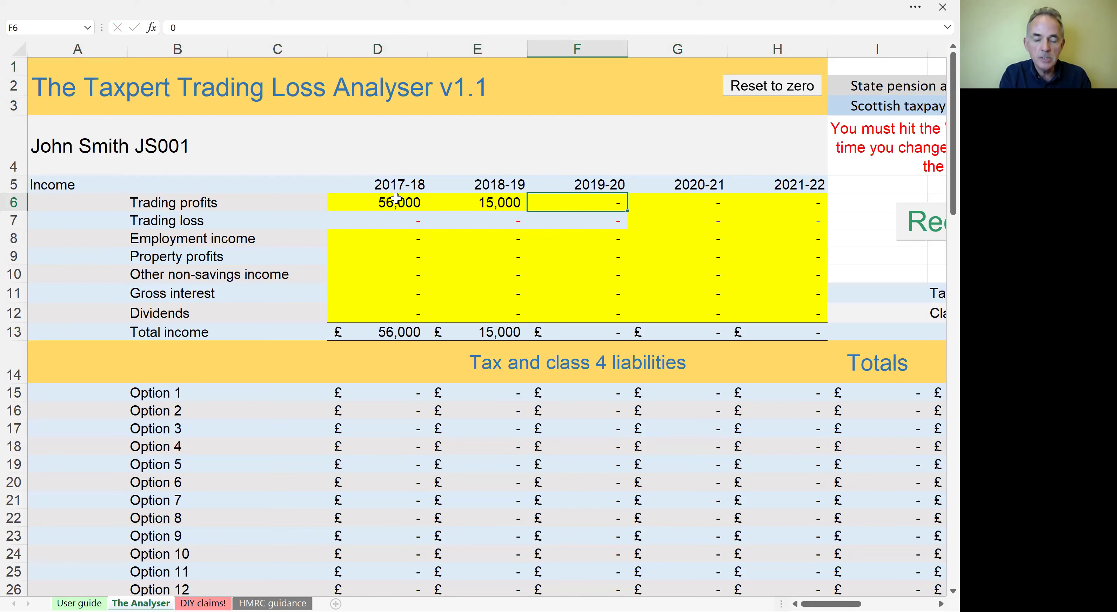
{"action": "type", "text": "5,"}
{"action": "type", "text": "0"}
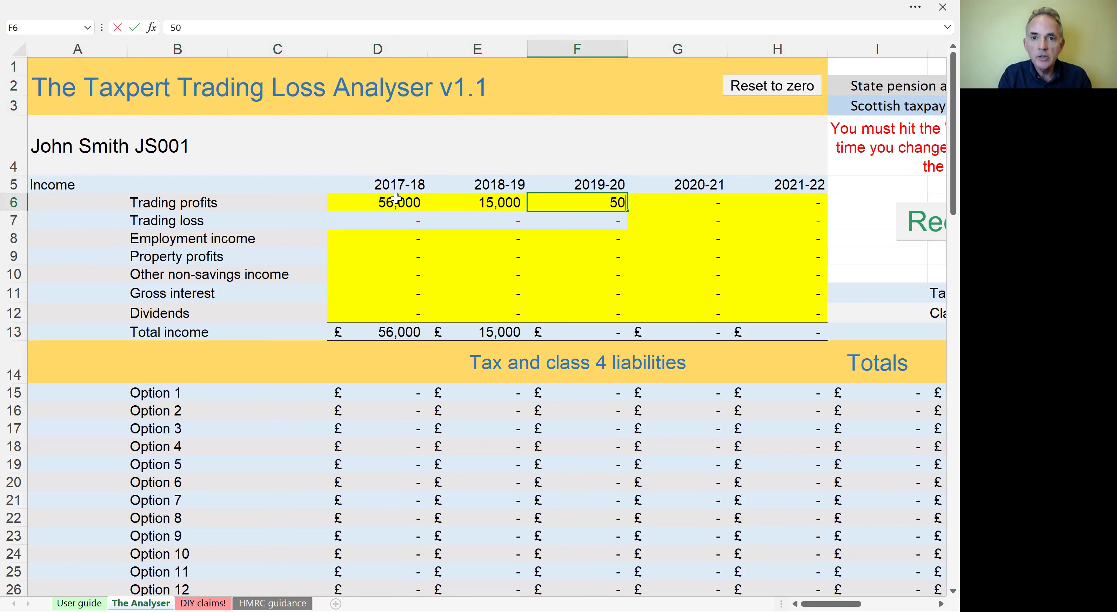
{"action": "type", "text": "00"}
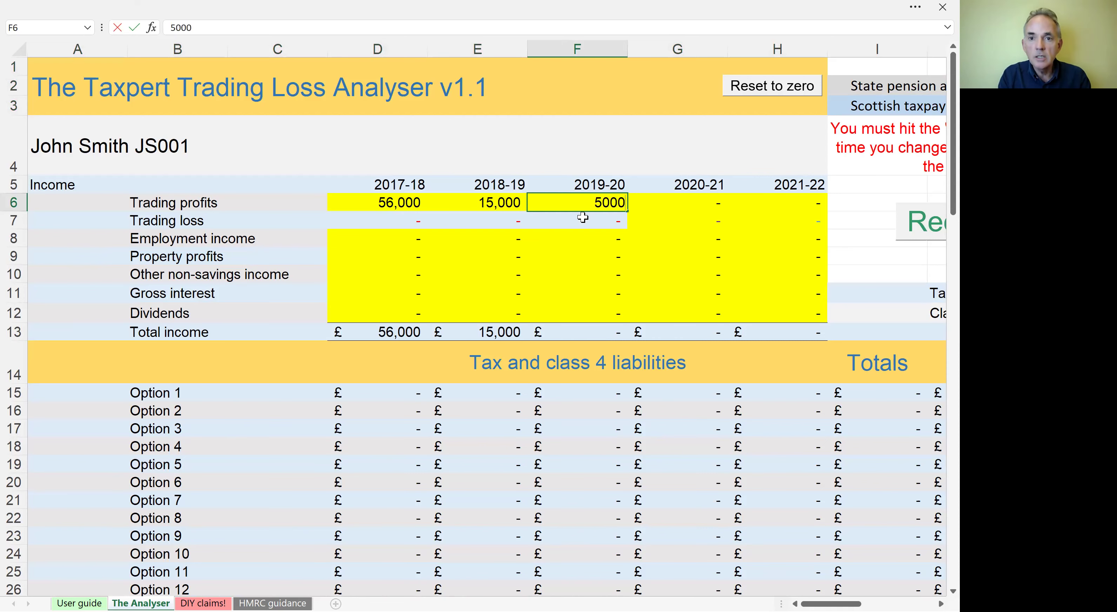
{"action": "key", "text": "Tab"}
Step: Enter trading losses of 20,000 for 2020-21 and 80,000 for 2021-22
{"action": "left_click", "coordinate": [667, 221]}
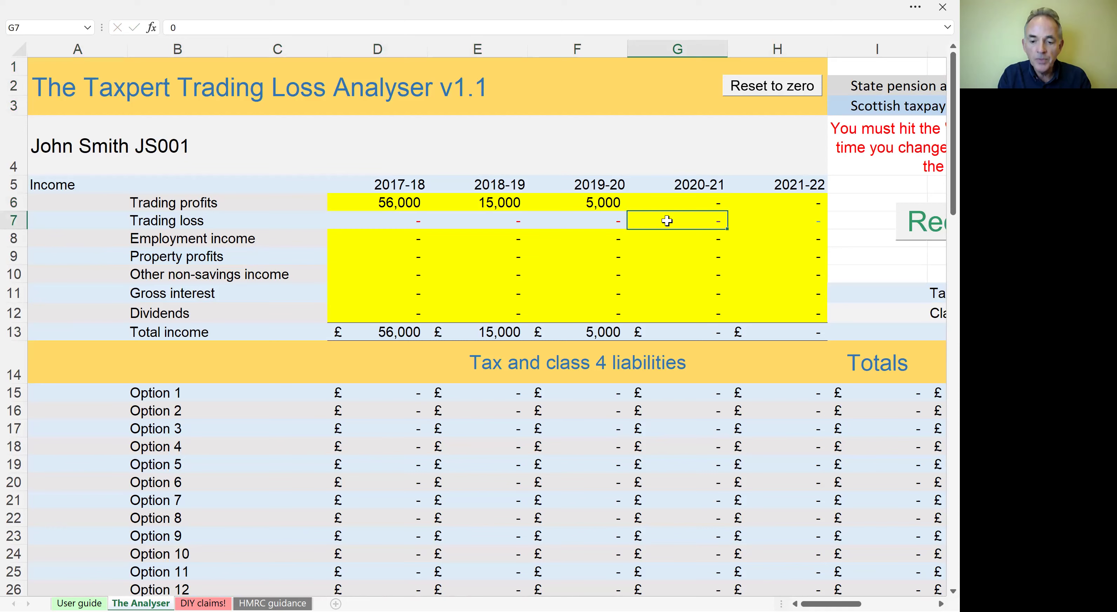
{"action": "type", "text": "20000"}
{"action": "key", "text": "Tab"}
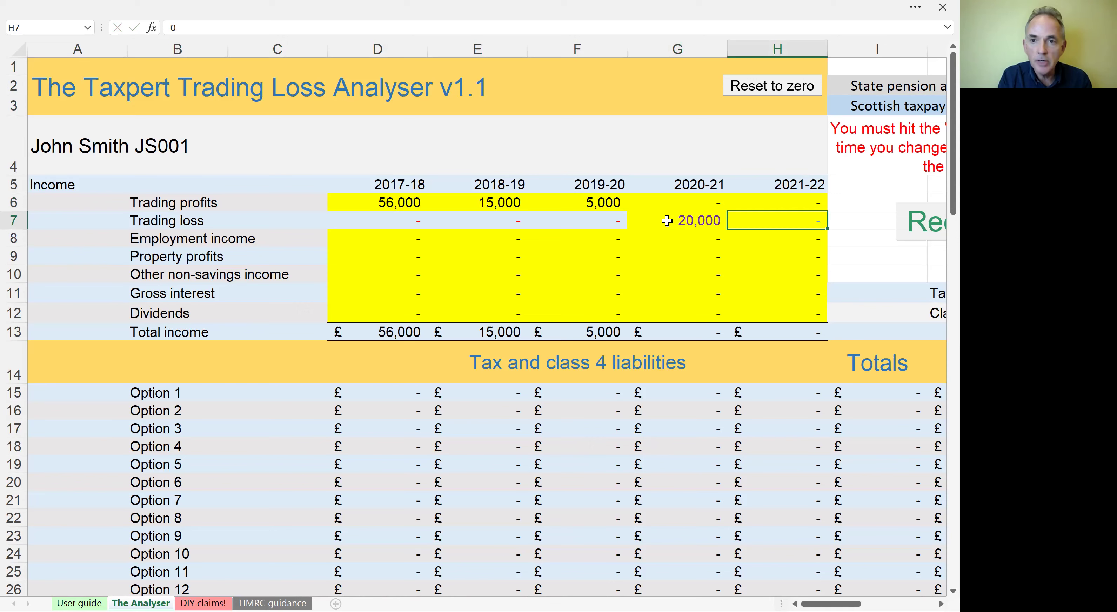
{"action": "type", "text": "8"}
{"action": "type", "text": "0"}
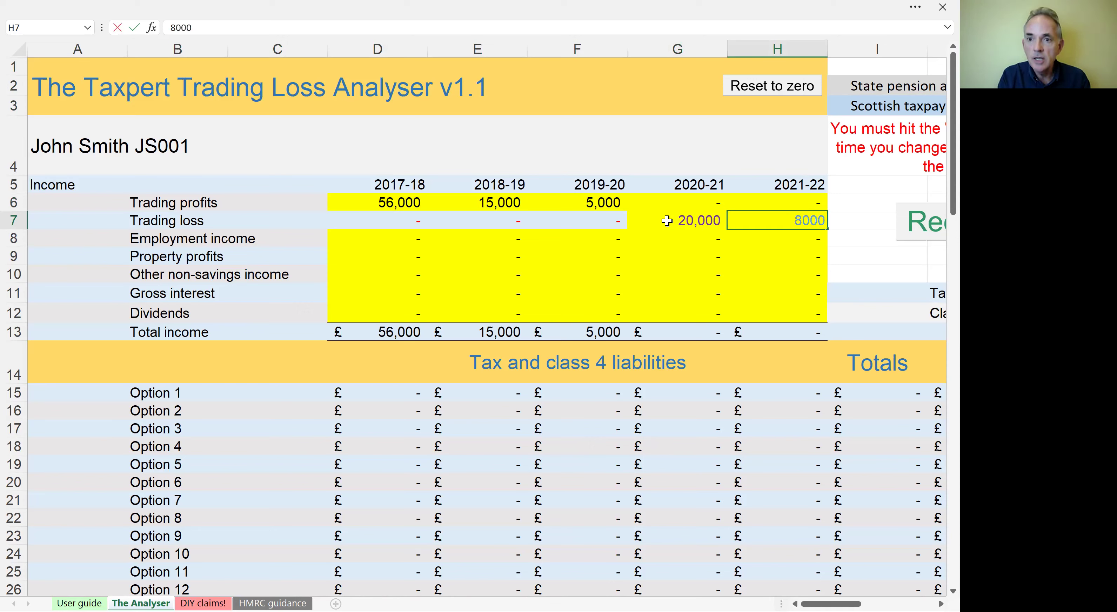
{"action": "type", "text": ",000"}
{"action": "key", "text": "Return"}
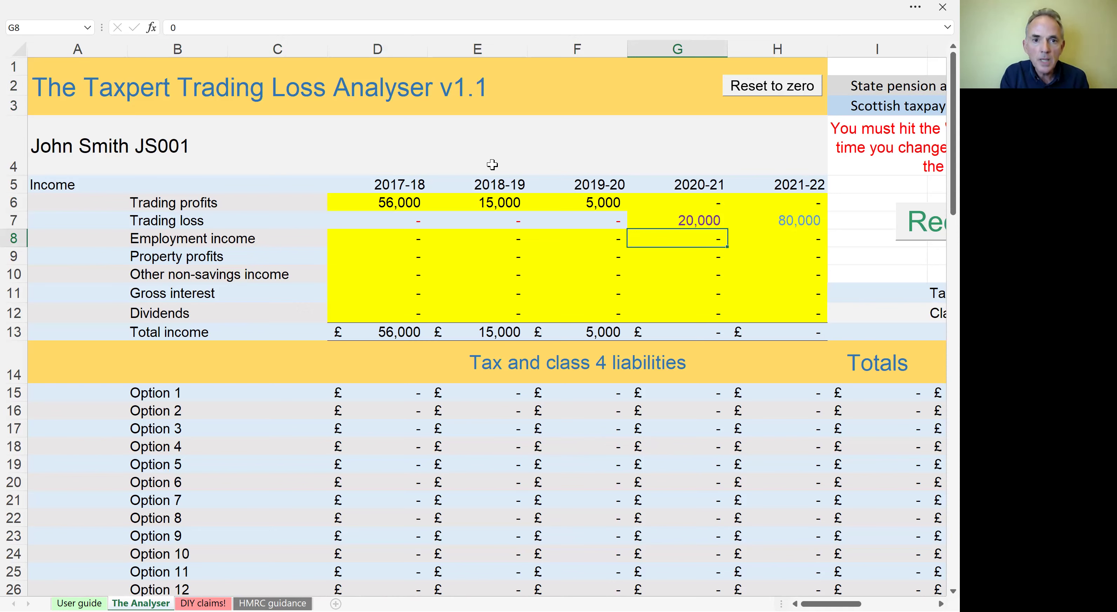
Step: Enter employment income of 8,000 for 2017-18, 28,000 for 2018-19 and 13,000 for 2019-20
{"action": "left_click", "coordinate": [370, 244]}
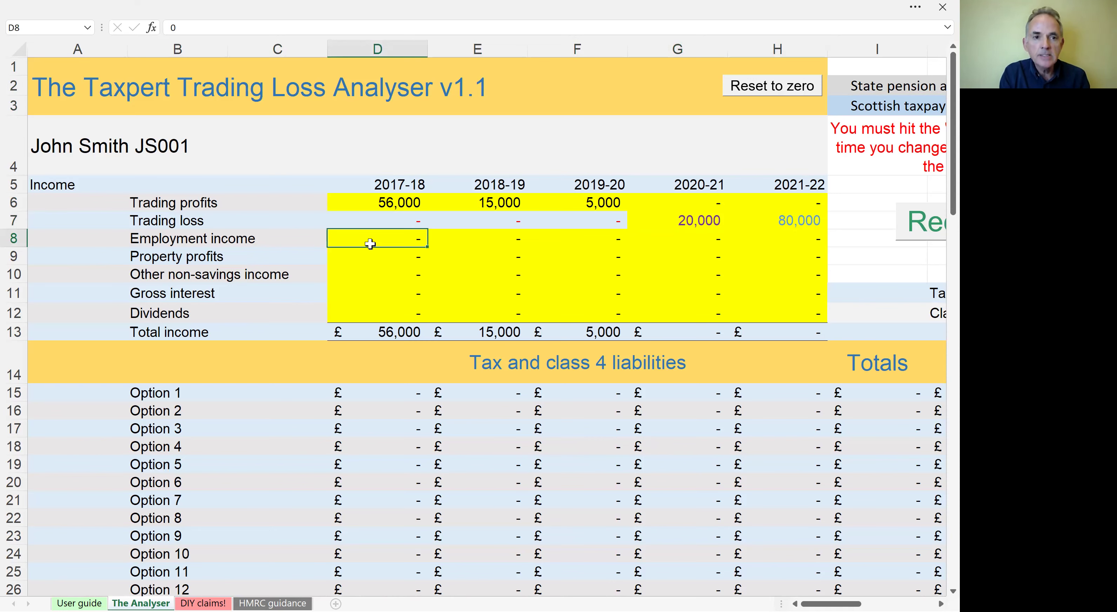
{"action": "type", "text": "8"}
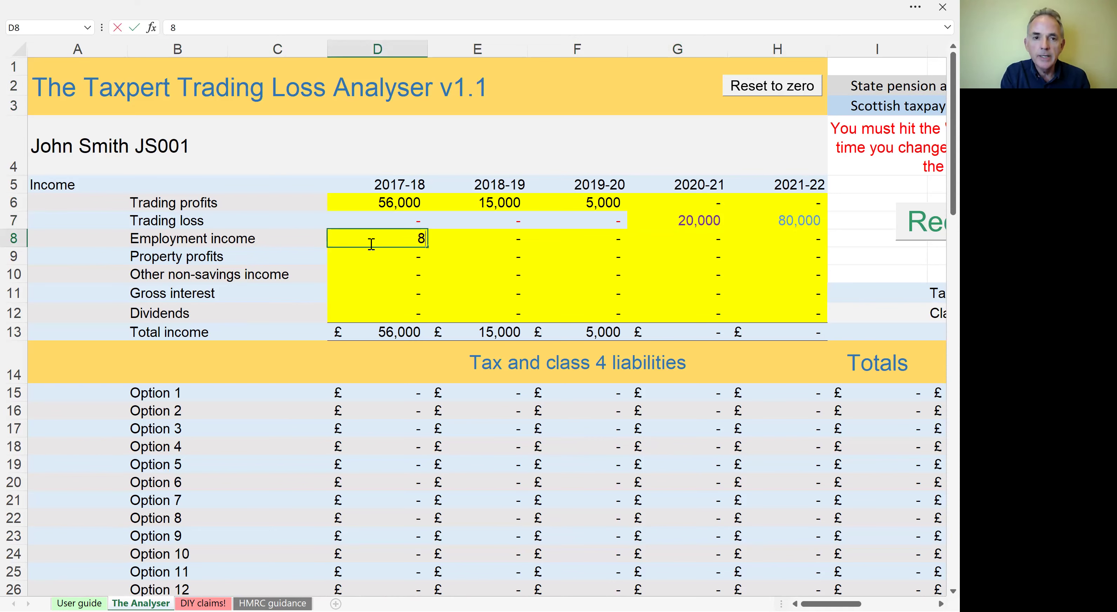
{"action": "type", "text": "000"}
{"action": "key", "text": "Return"}
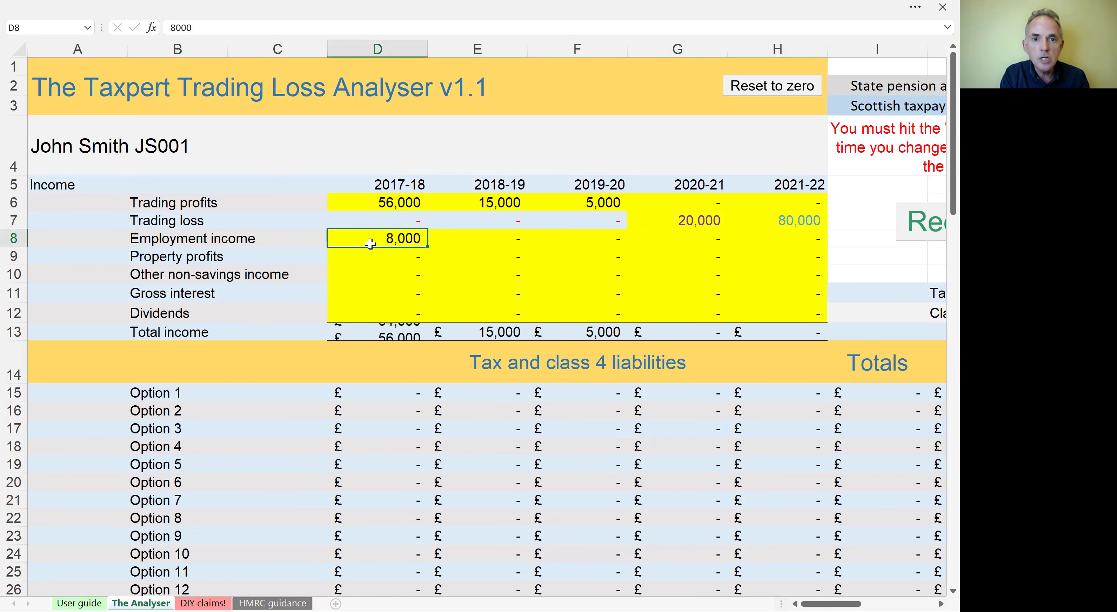
{"action": "key", "text": "Right"}
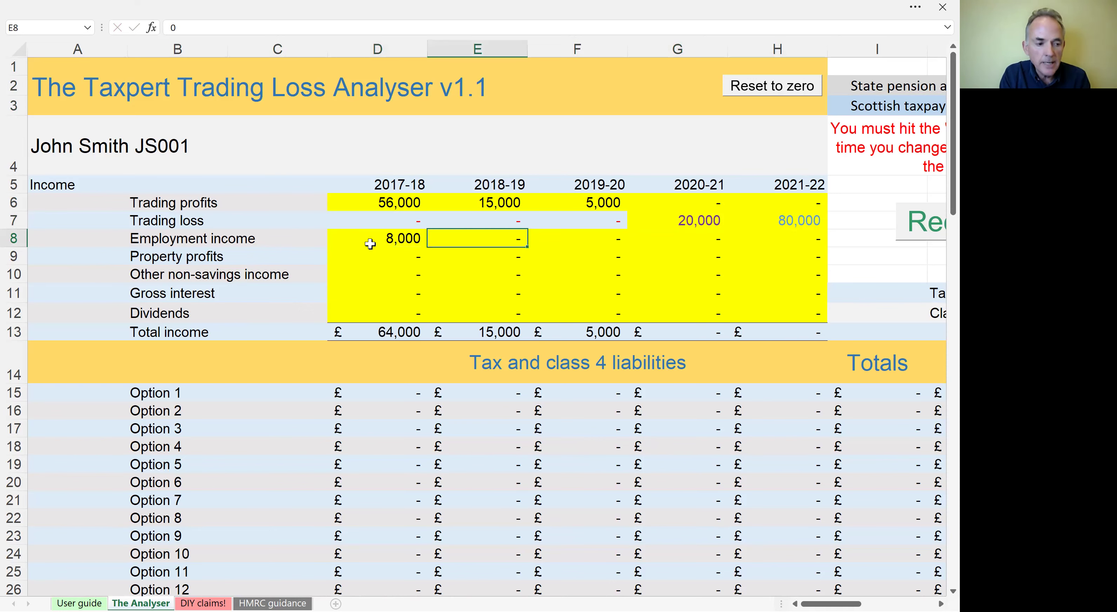
{"action": "type", "text": "28"}
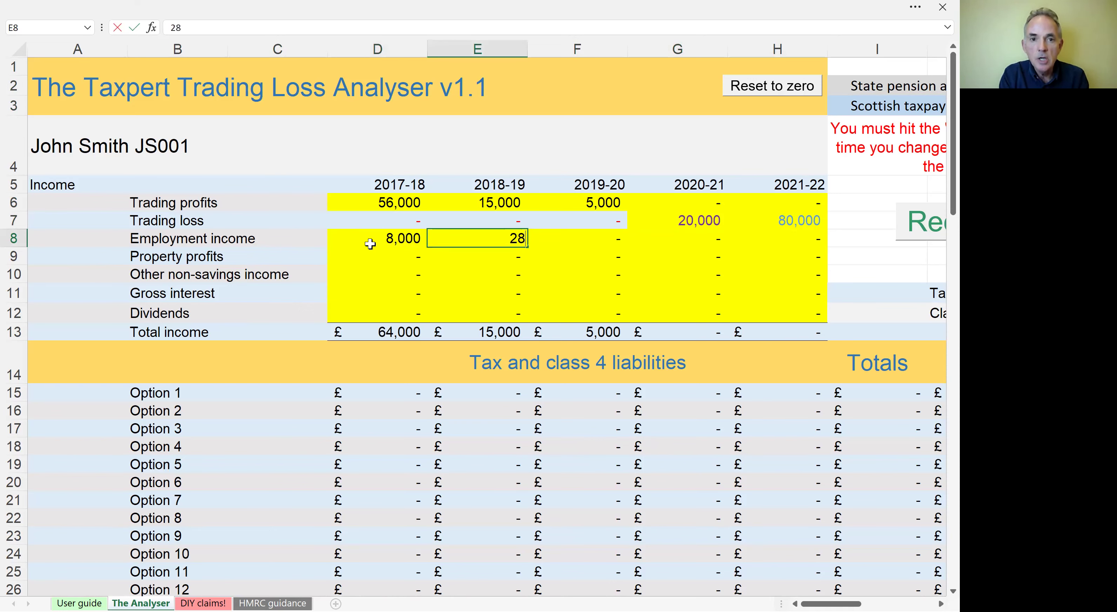
{"action": "type", "text": "000"}
{"action": "key", "text": "Right"}
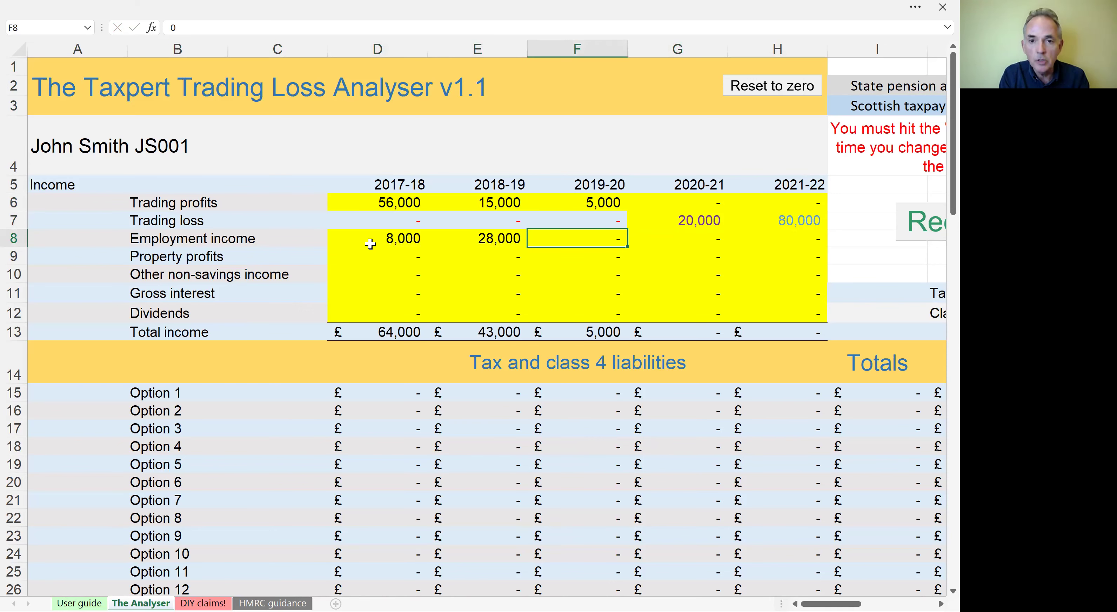
{"action": "type", "text": "13000"}
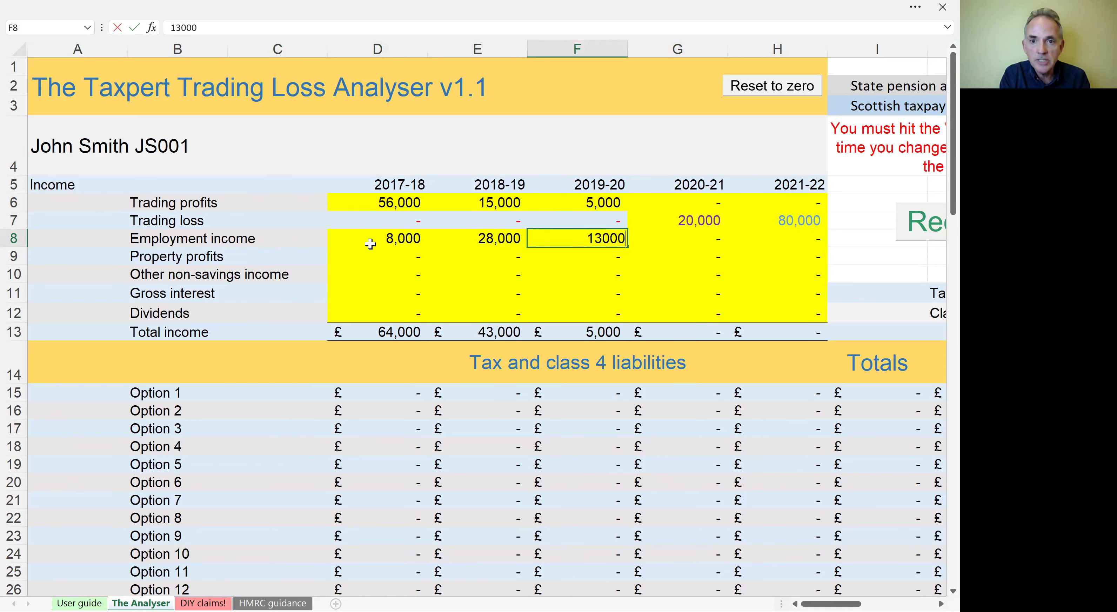
{"action": "key", "text": "Right"}
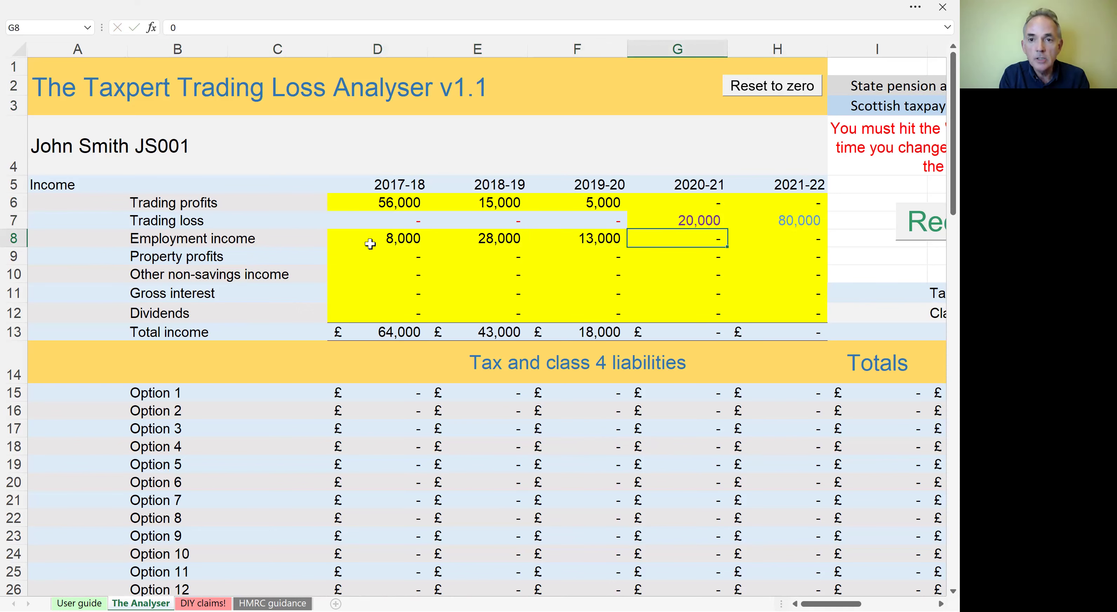
Step: Enter employment income of 15,000 for 2020-21 and 24,000 for 2021-22
{"action": "type", "text": "24"}
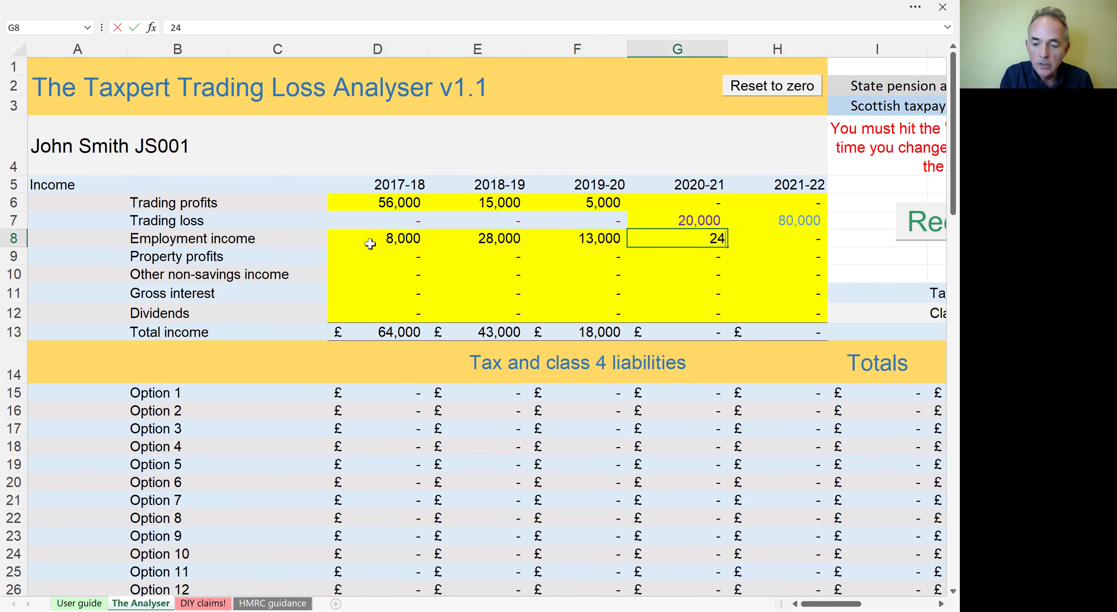
{"action": "key", "text": "BackSpace"}
{"action": "key", "text": "BackSpace"}
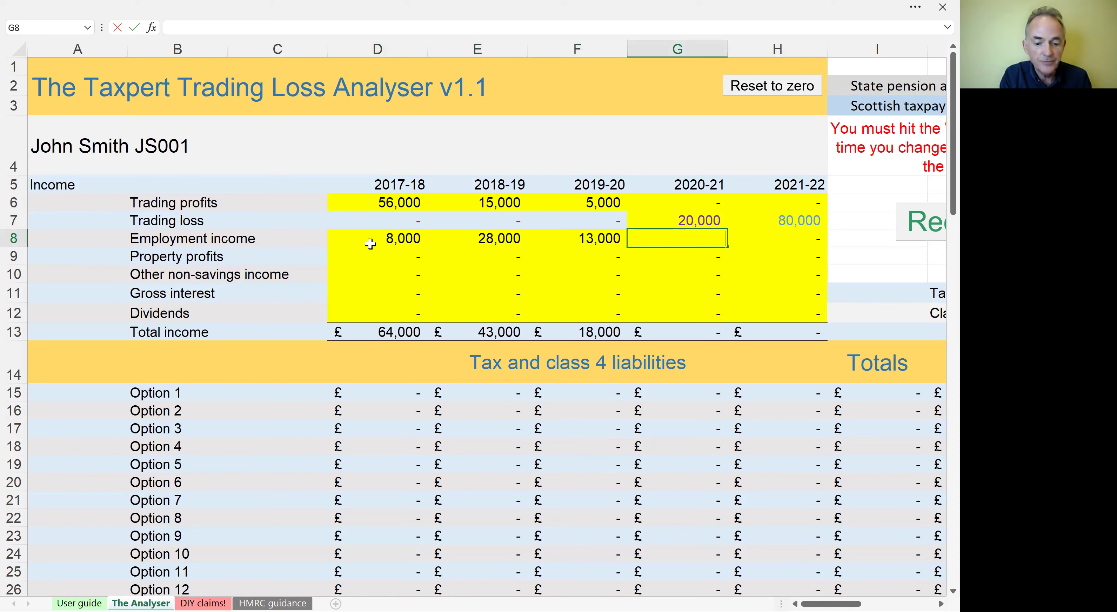
{"action": "type", "text": "15000"}
{"action": "key", "text": "Tab"}
{"action": "type", "text": "24"}
{"action": "type", "text": "000"}
{"action": "key", "text": "Return"}
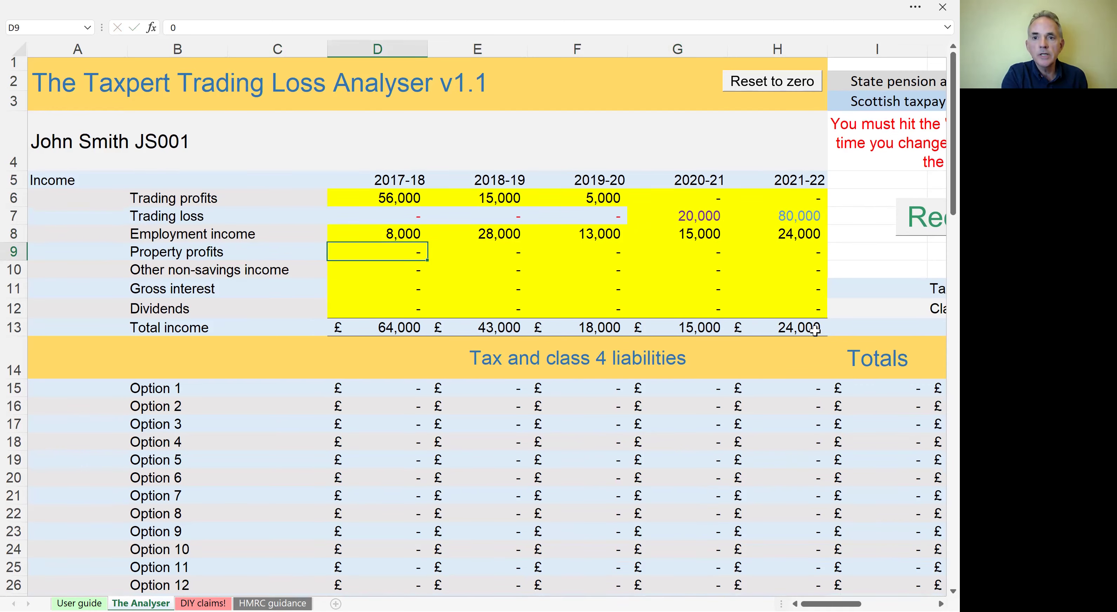
Step: Choose No as the answer to the State pension age question
{"action": "scroll", "coordinate": [814, 329], "scroll_direction": "right", "scroll_amount": 3}
{"action": "scroll", "coordinate": [814, 330], "scroll_direction": "right", "scroll_amount": 2}
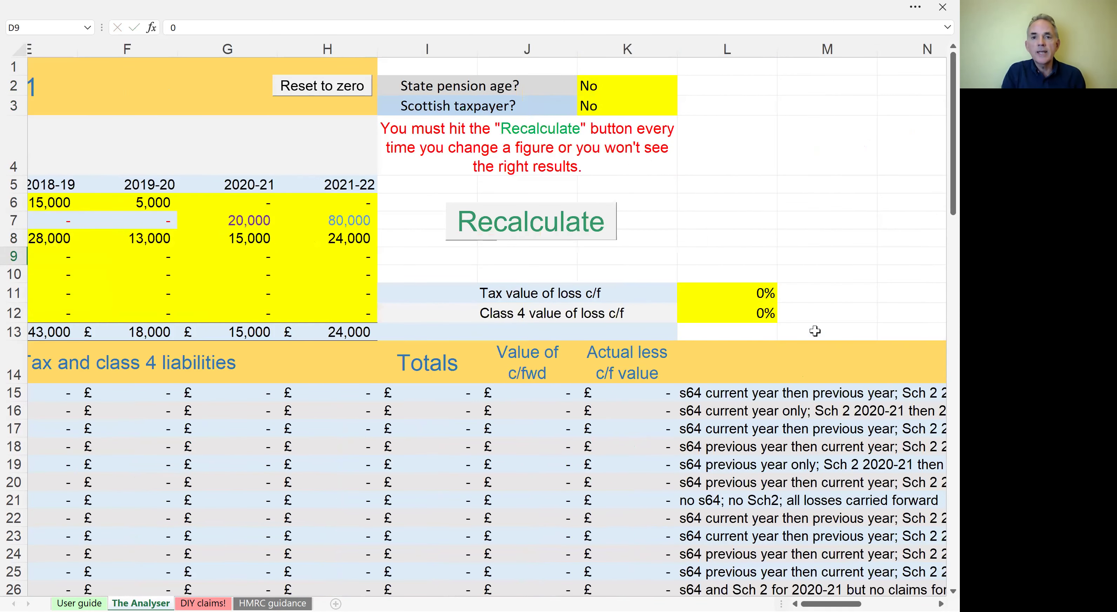
{"action": "scroll", "coordinate": [815, 331], "scroll_direction": "right", "scroll_amount": 1}
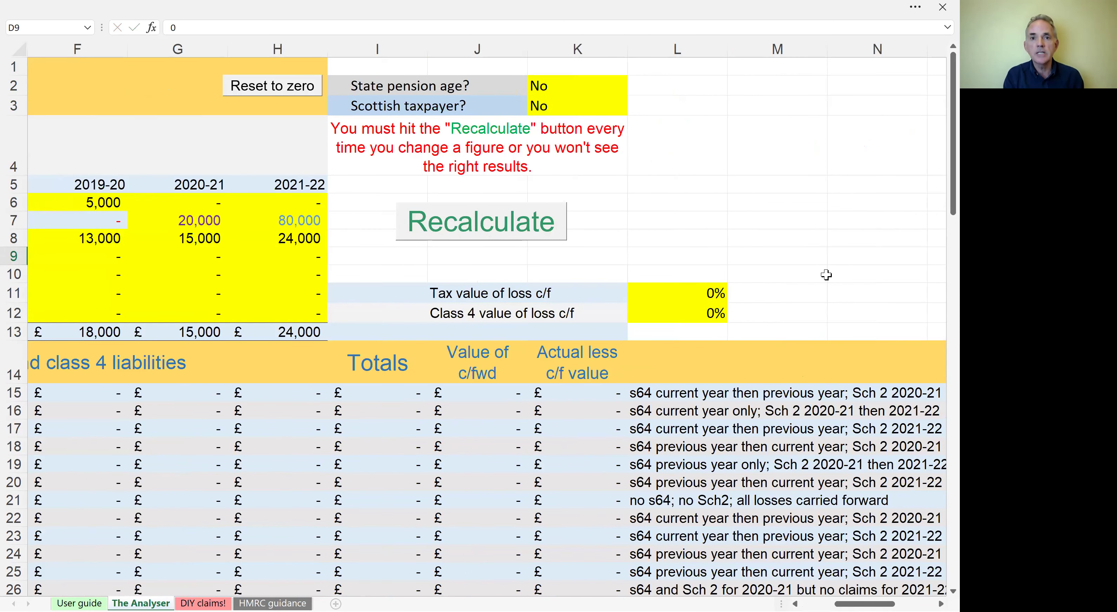
{"action": "left_click", "coordinate": [625, 89]}
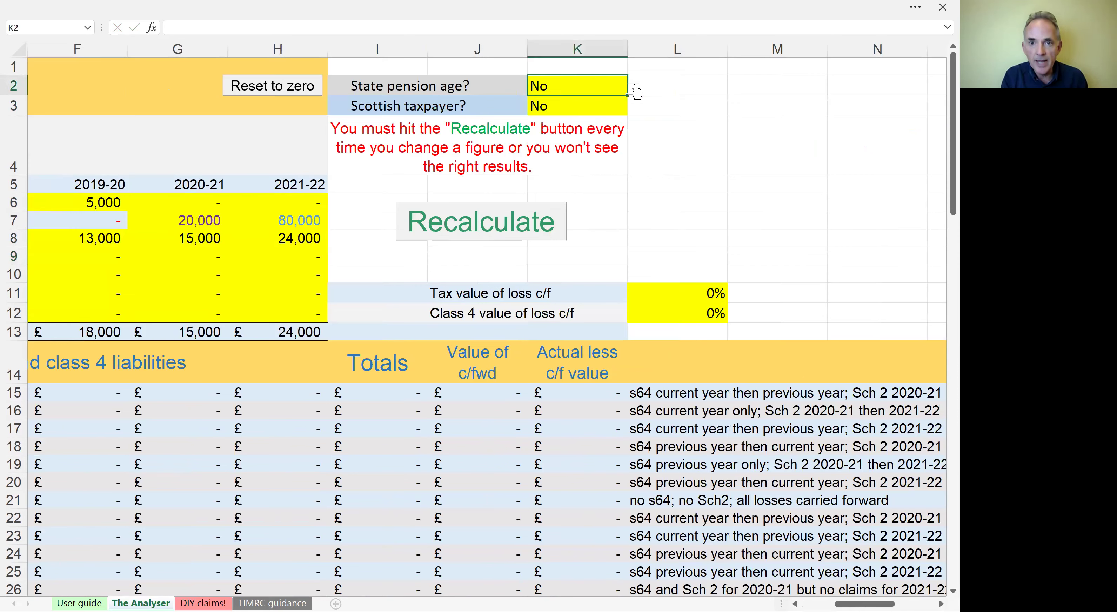
{"action": "left_click", "coordinate": [633, 91]}
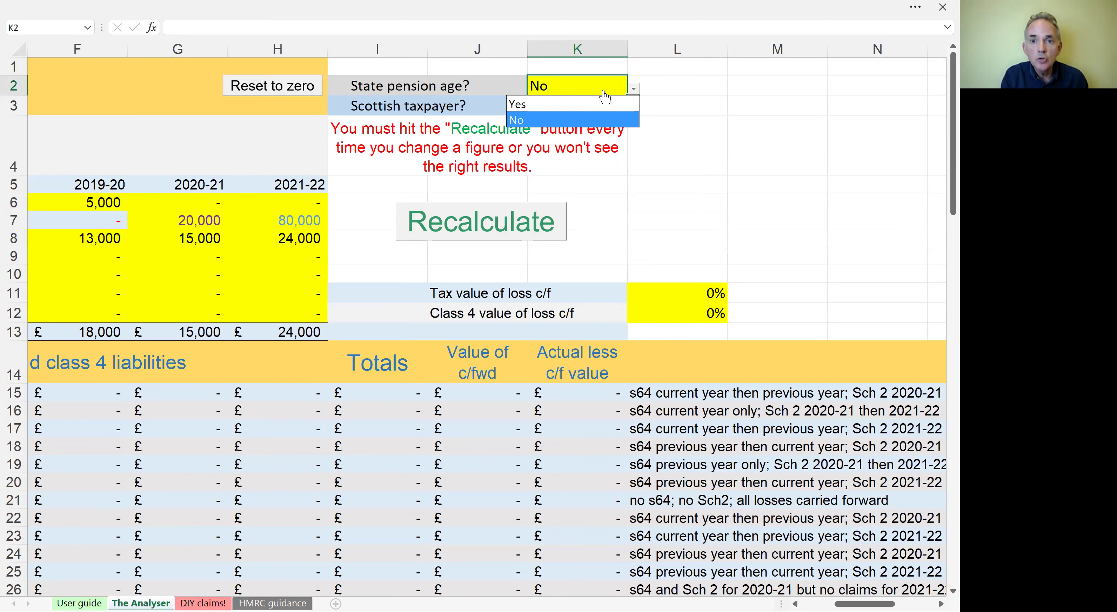
{"action": "left_click", "coordinate": [577, 95]}
{"action": "key", "text": "alt+Down"}
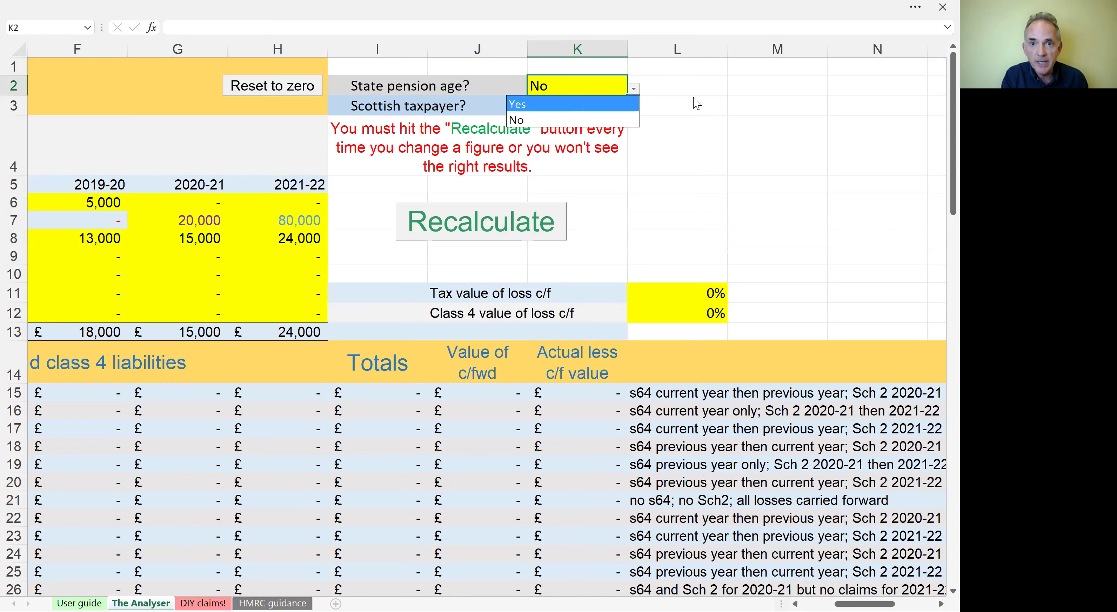
{"action": "left_click", "coordinate": [568, 114]}
{"action": "left_click", "coordinate": [621, 105]}
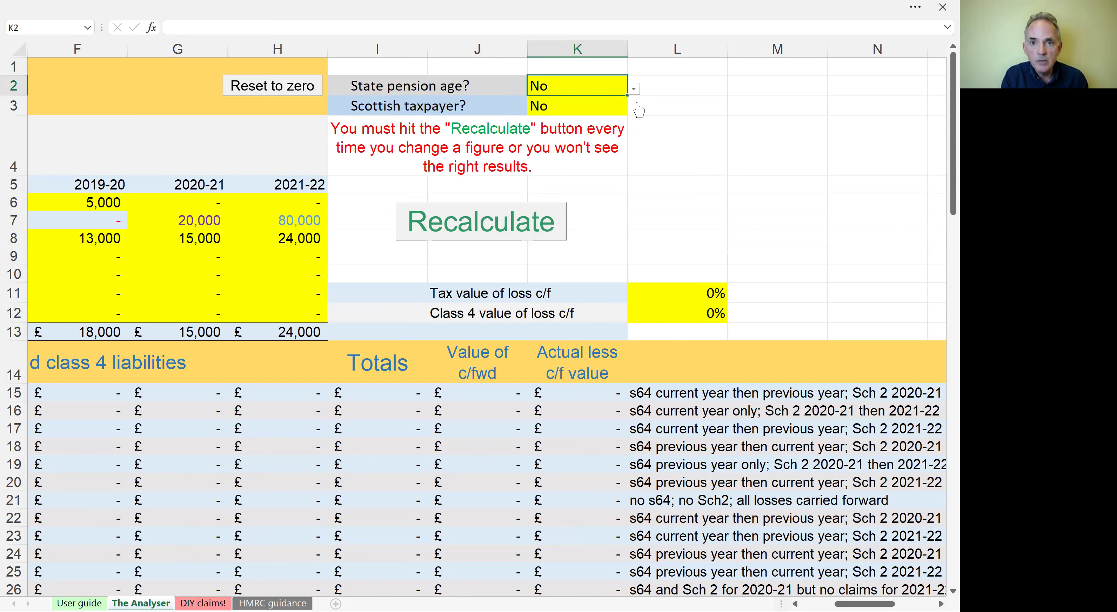
Step: Try Aye as the Scottish taxpayer answer and check the choices offered for the State pension age question
{"action": "left_click", "coordinate": [634, 111]}
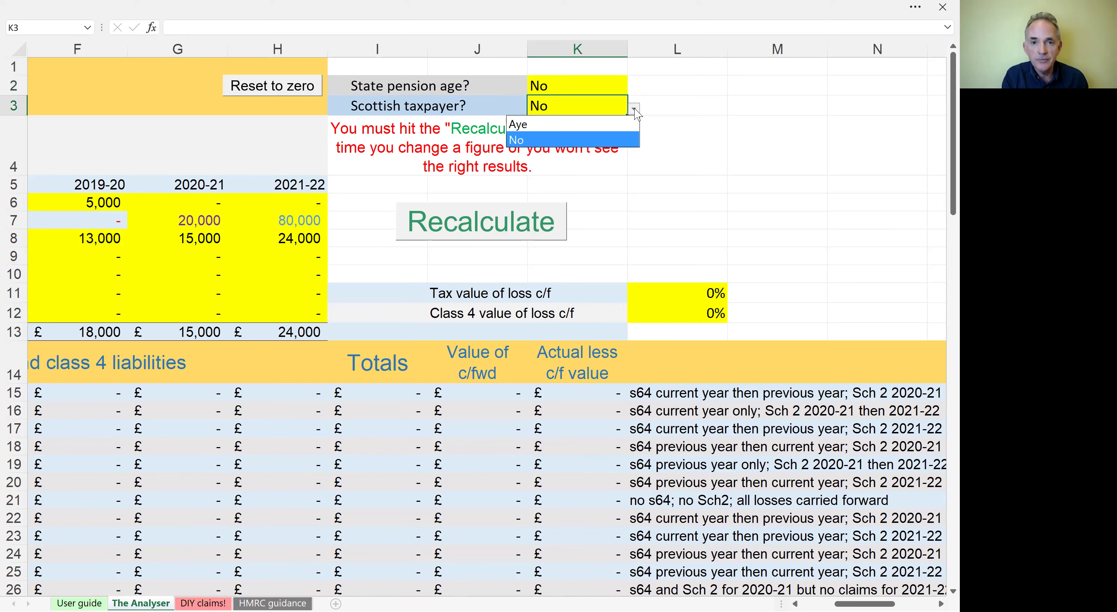
{"action": "left_click", "coordinate": [600, 128]}
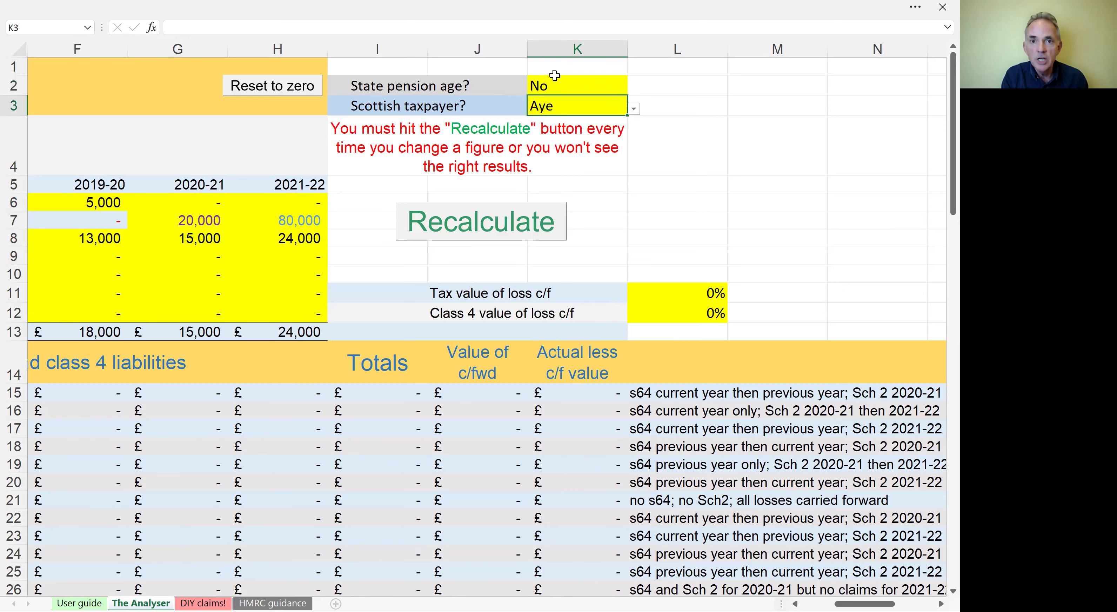
{"action": "left_click", "coordinate": [586, 91]}
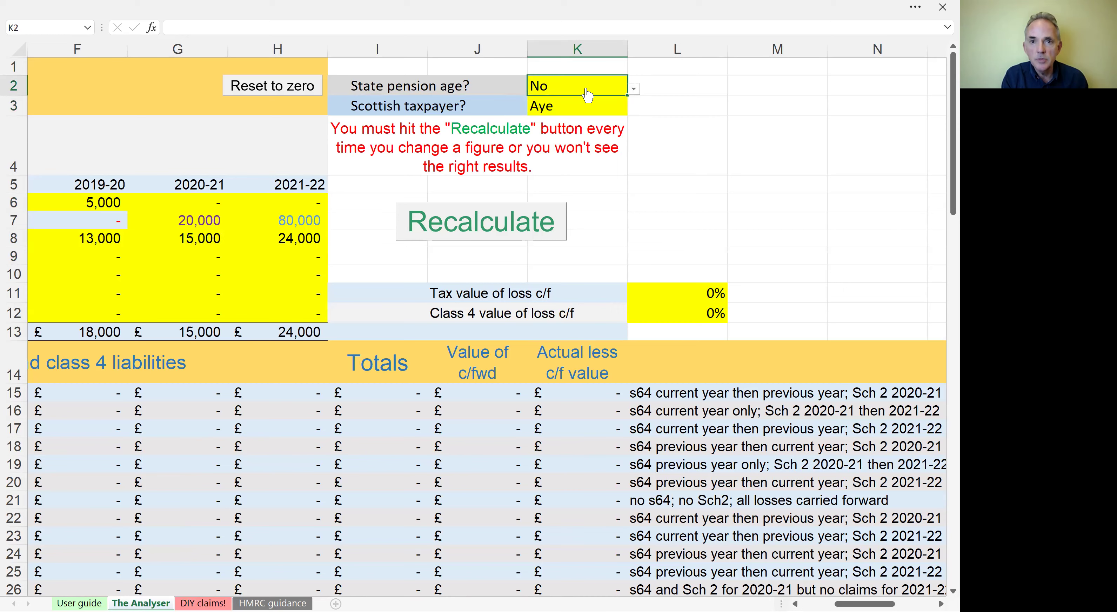
{"action": "left_click", "coordinate": [635, 89]}
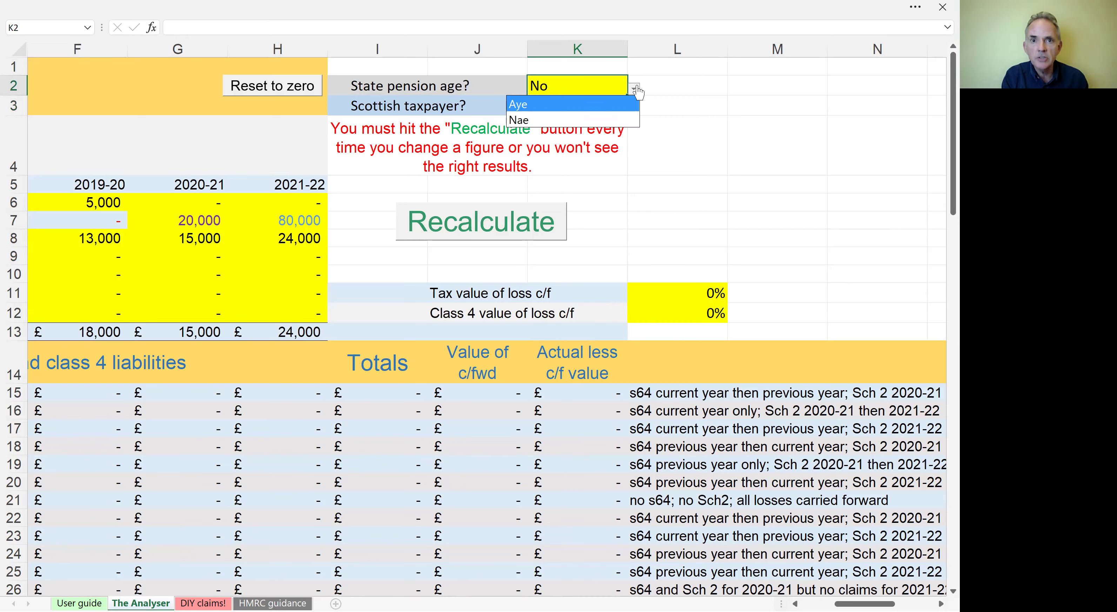
{"action": "left_click", "coordinate": [637, 89]}
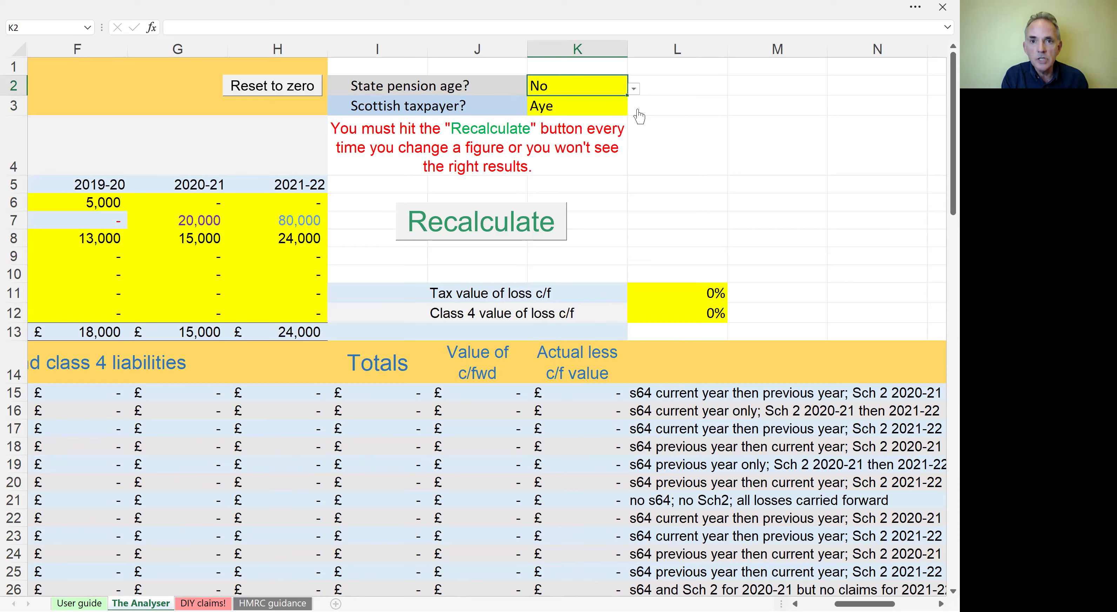
Step: Set the Scottish taxpayer answer back to No
{"action": "key", "text": "Down"}
{"action": "left_click", "coordinate": [634, 108]}
{"action": "left_click", "coordinate": [586, 141]}
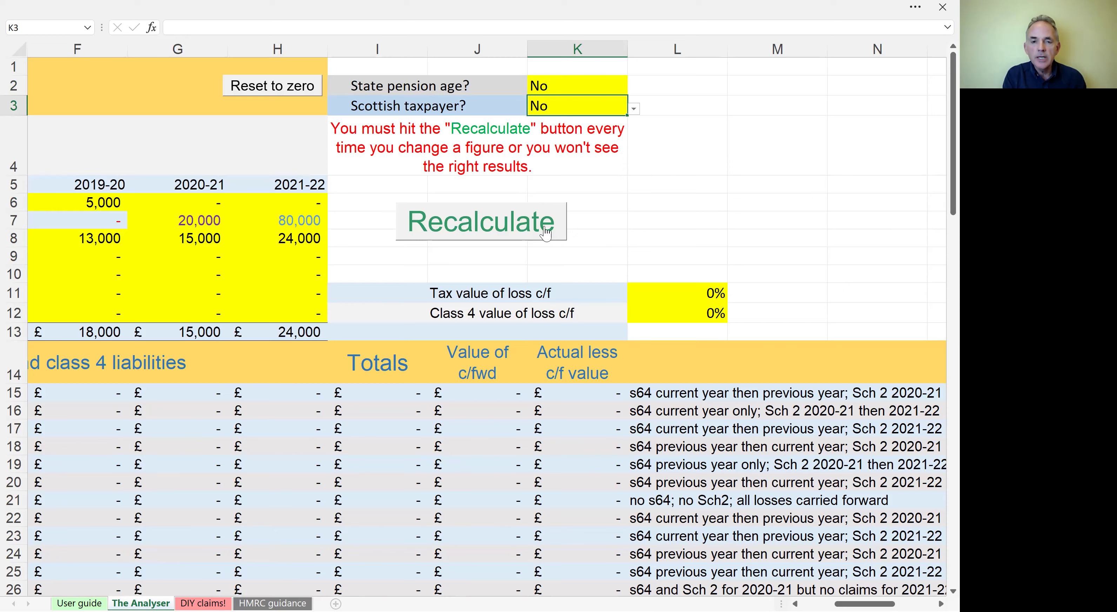
Step: Set the tax value of the loss carried forward to 25% and its Class 4 value to 10%
{"action": "left_click", "coordinate": [690, 298]}
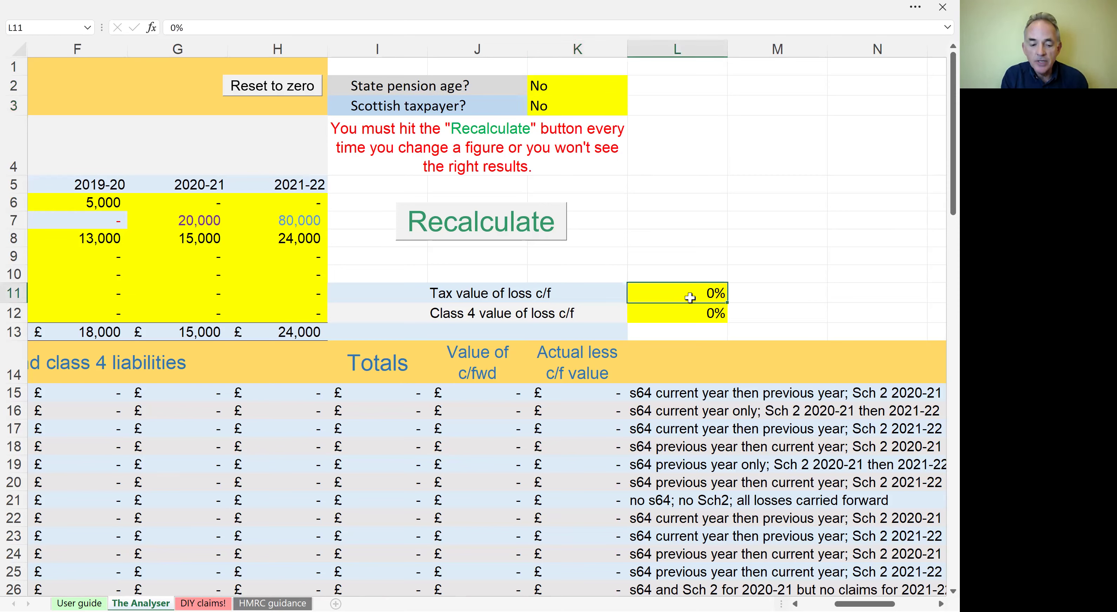
{"action": "type", "text": "2"}
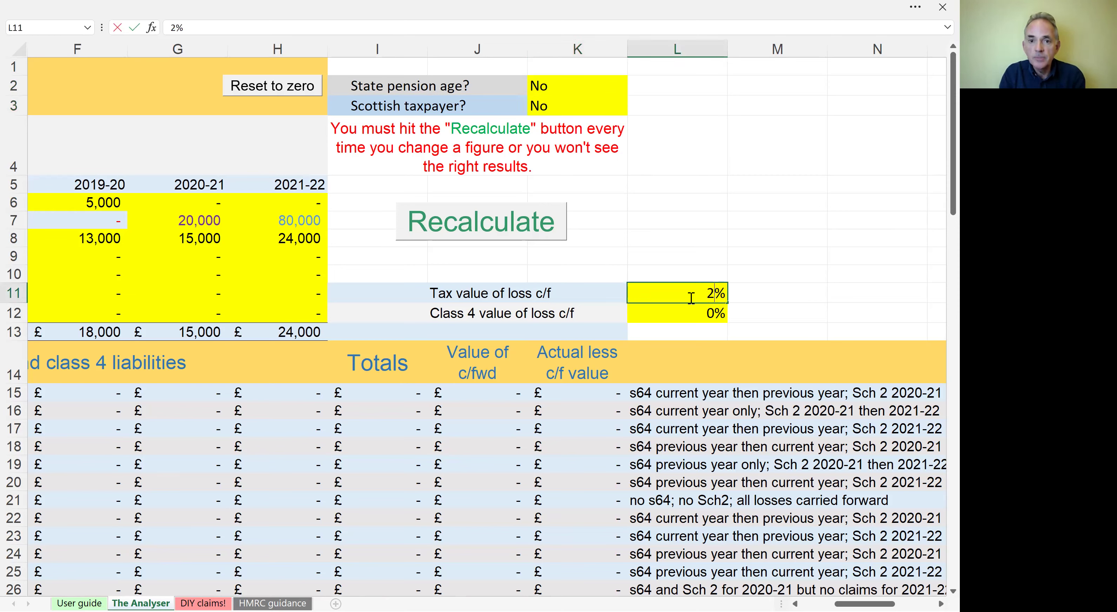
{"action": "type", "text": "5"}
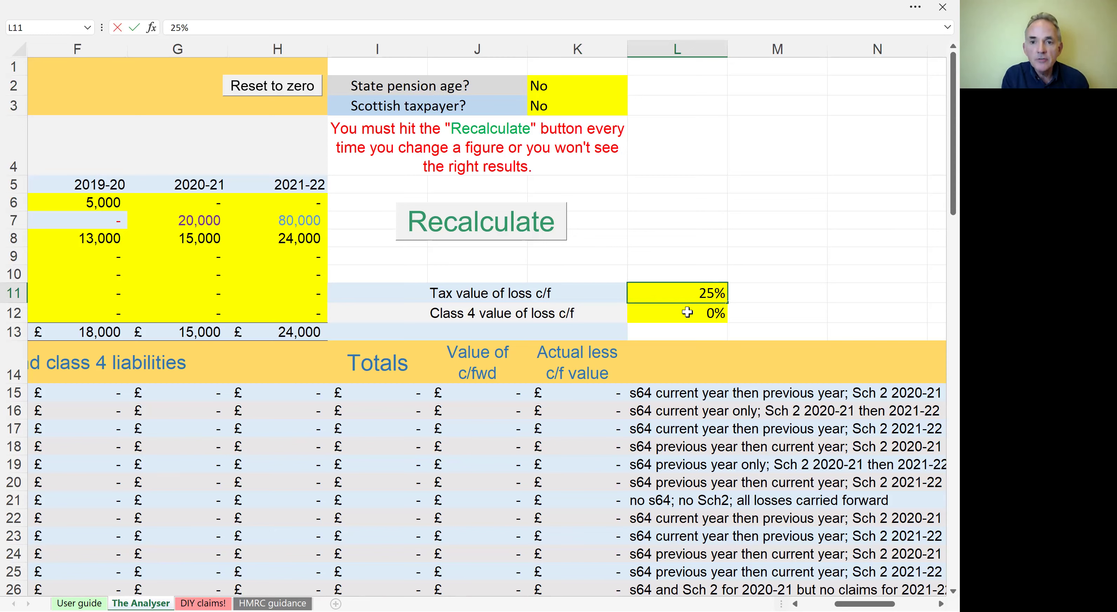
{"action": "left_click", "coordinate": [687, 313]}
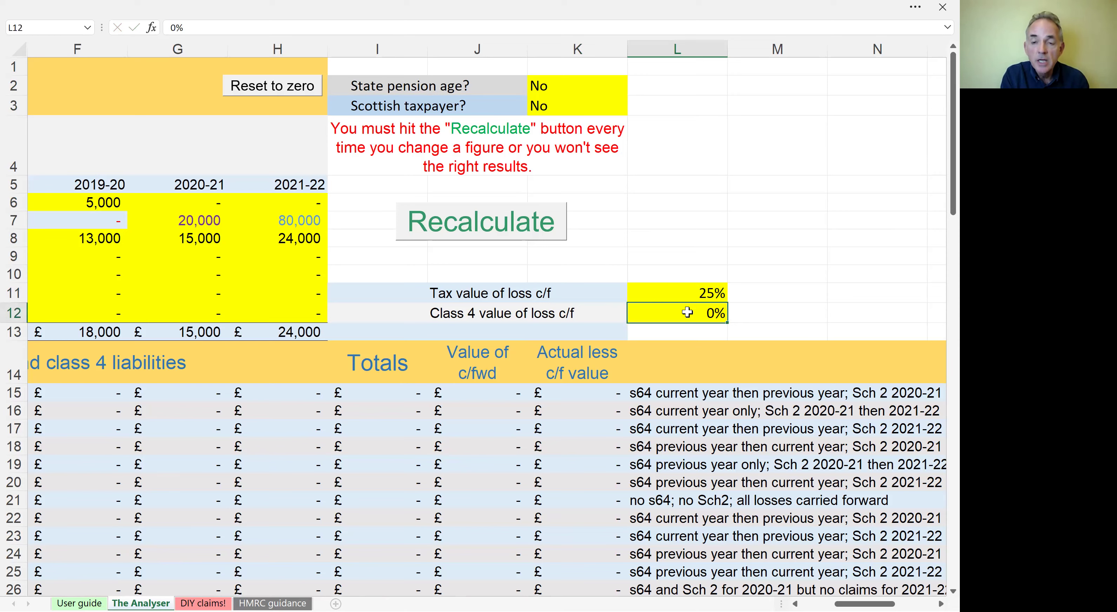
{"action": "type", "text": "9"}
{"action": "key", "text": "BackSpace"}
{"action": "type", "text": "10"}
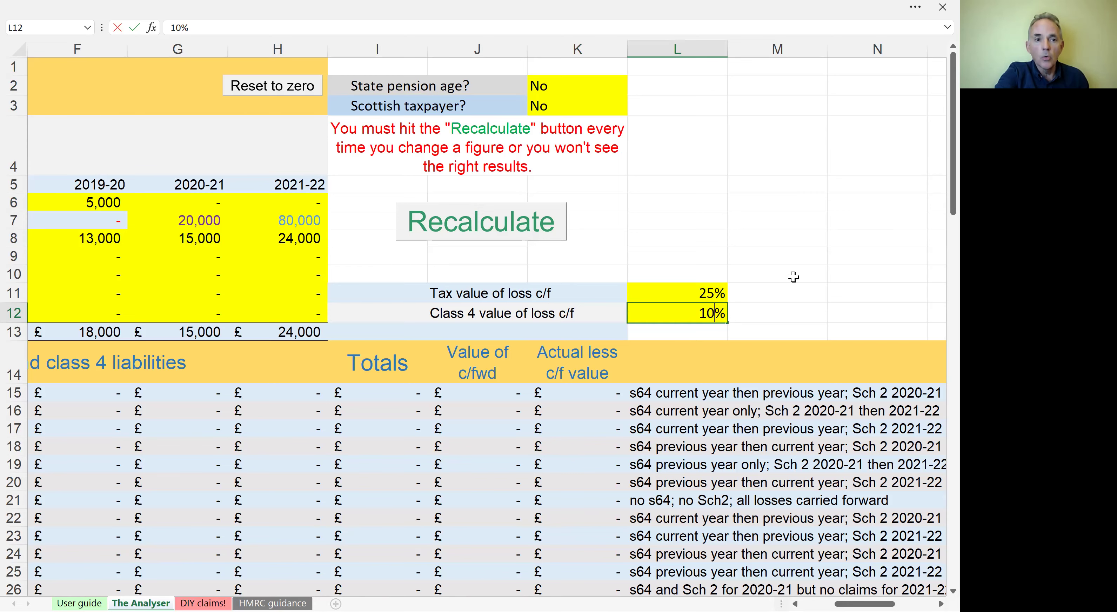
Step: Review the income entries for all five tax years and the list of Options 1 to 14
{"action": "scroll", "coordinate": [793, 277], "scroll_direction": "left", "scroll_amount": 1}
{"action": "scroll", "coordinate": [793, 276], "scroll_direction": "left", "scroll_amount": 3}
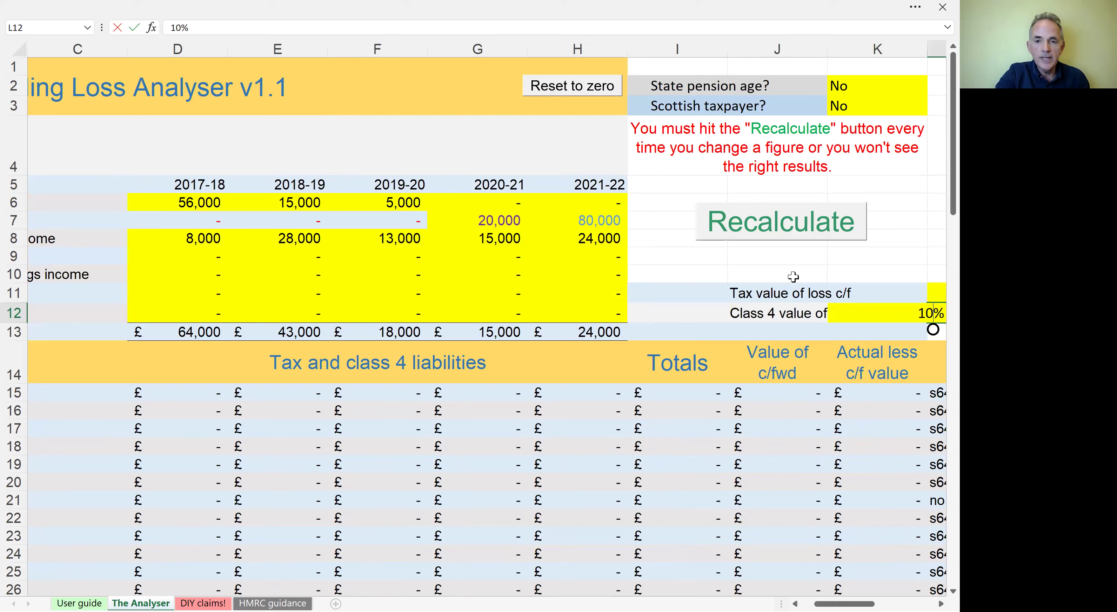
{"action": "scroll", "coordinate": [793, 277], "scroll_direction": "right", "scroll_amount": 1}
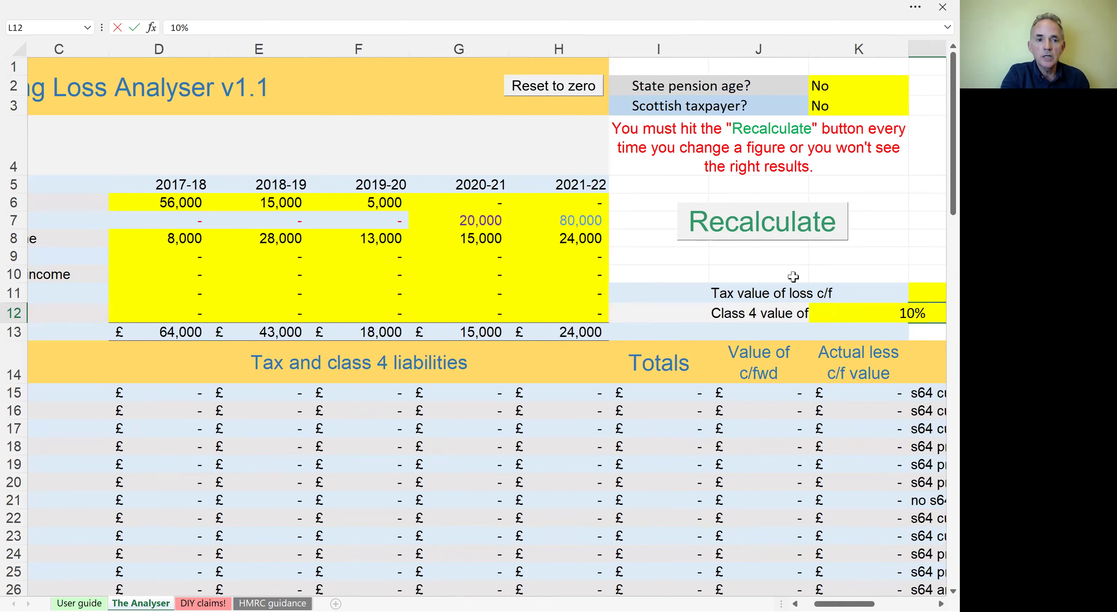
{"action": "scroll", "coordinate": [793, 277], "scroll_direction": "left", "scroll_amount": 2}
{"action": "scroll", "coordinate": [793, 276], "scroll_direction": "down", "scroll_amount": 1}
{"action": "scroll", "coordinate": [793, 277], "scroll_direction": "down", "scroll_amount": 1}
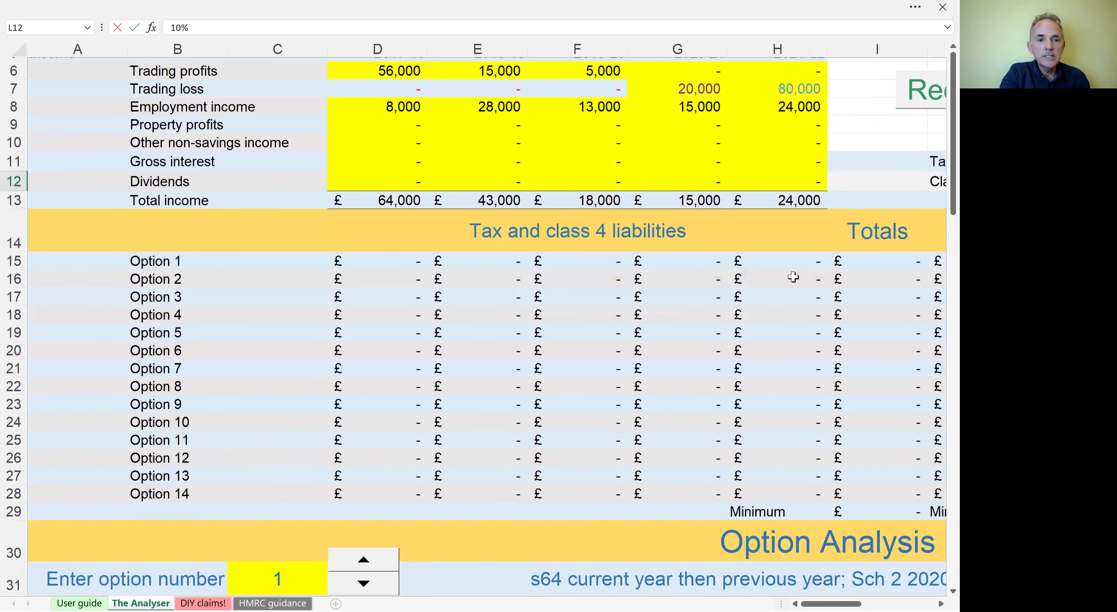
{"action": "scroll", "coordinate": [794, 276], "scroll_direction": "down", "scroll_amount": 1}
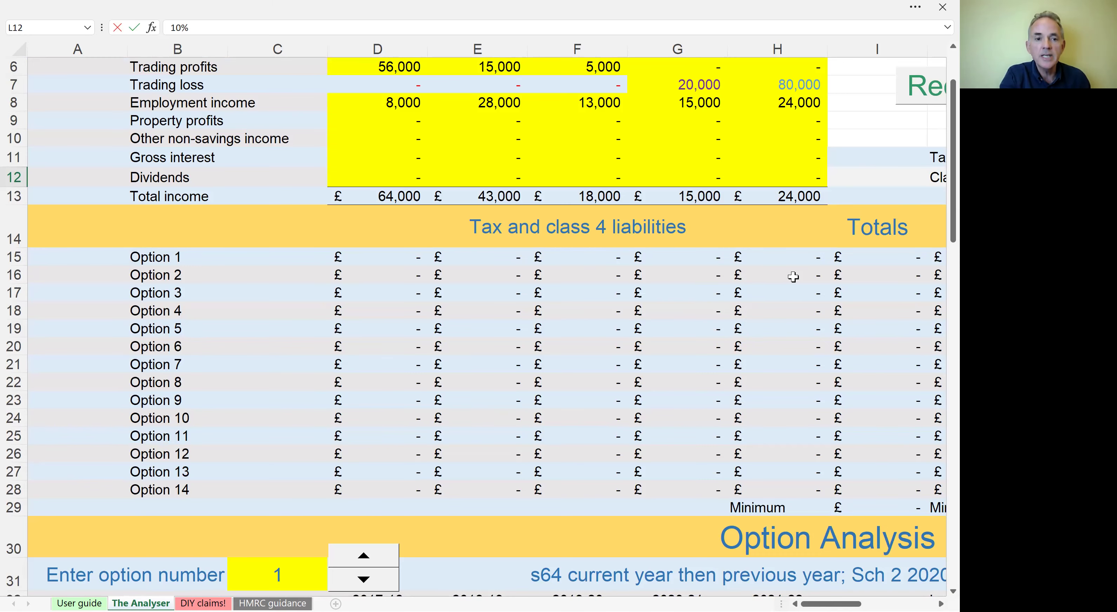
Step: Examine the s64 and Sch 2 claim combination described beside each option
{"action": "scroll", "coordinate": [793, 277], "scroll_direction": "right", "scroll_amount": 1}
{"action": "scroll", "coordinate": [794, 277], "scroll_direction": "right", "scroll_amount": 4}
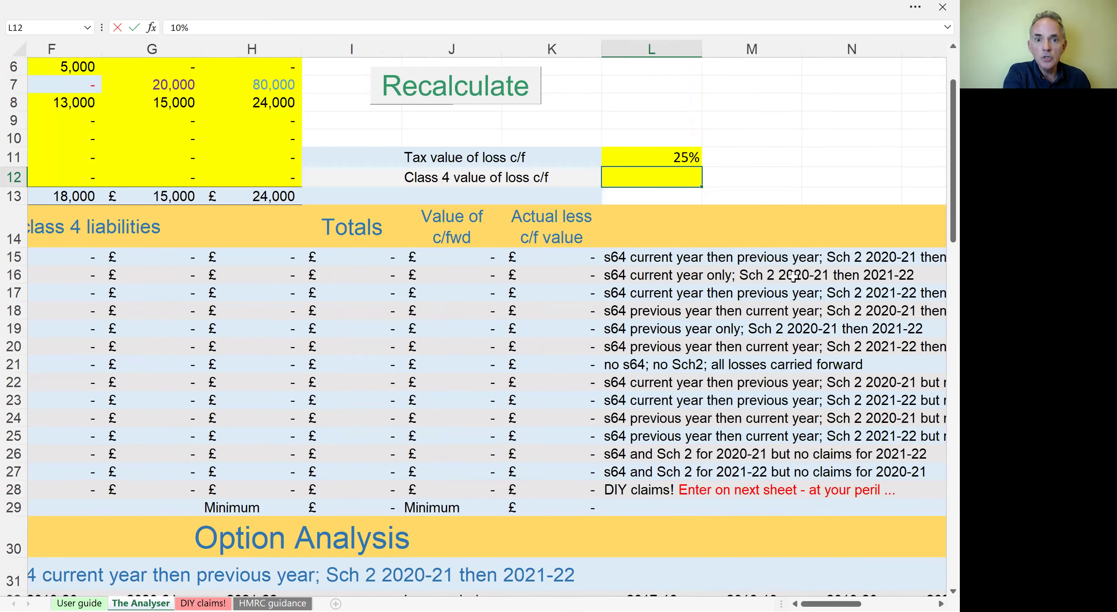
{"action": "scroll", "coordinate": [793, 277], "scroll_direction": "right", "scroll_amount": 1}
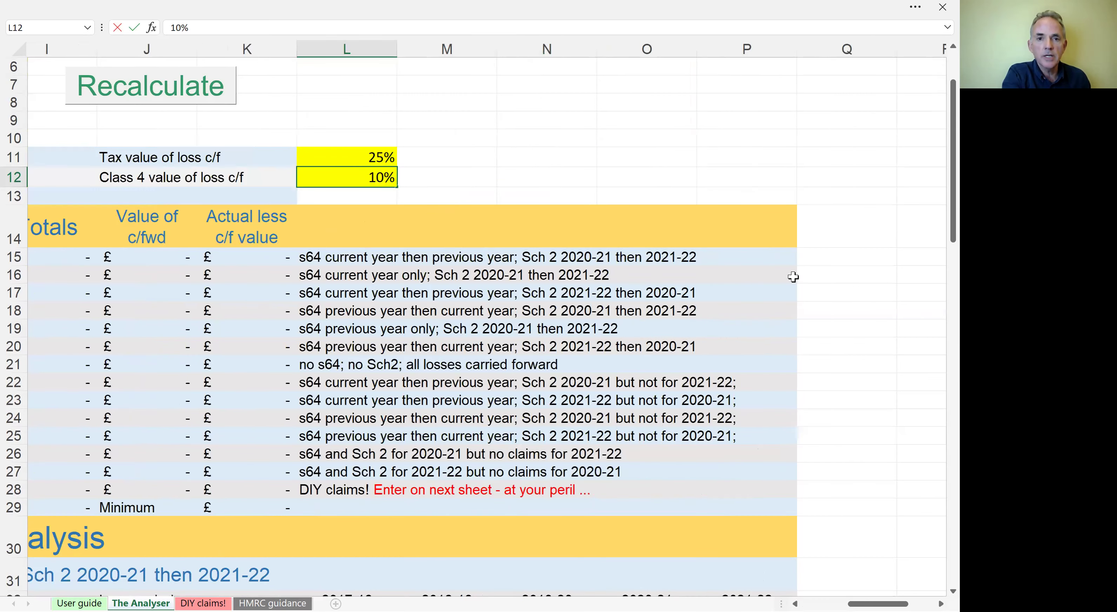
{"action": "scroll", "coordinate": [793, 277], "scroll_direction": "left", "scroll_amount": 1}
{"action": "scroll", "coordinate": [794, 277], "scroll_direction": "down", "scroll_amount": 1}
{"action": "scroll", "coordinate": [793, 276], "scroll_direction": "right", "scroll_amount": 1}
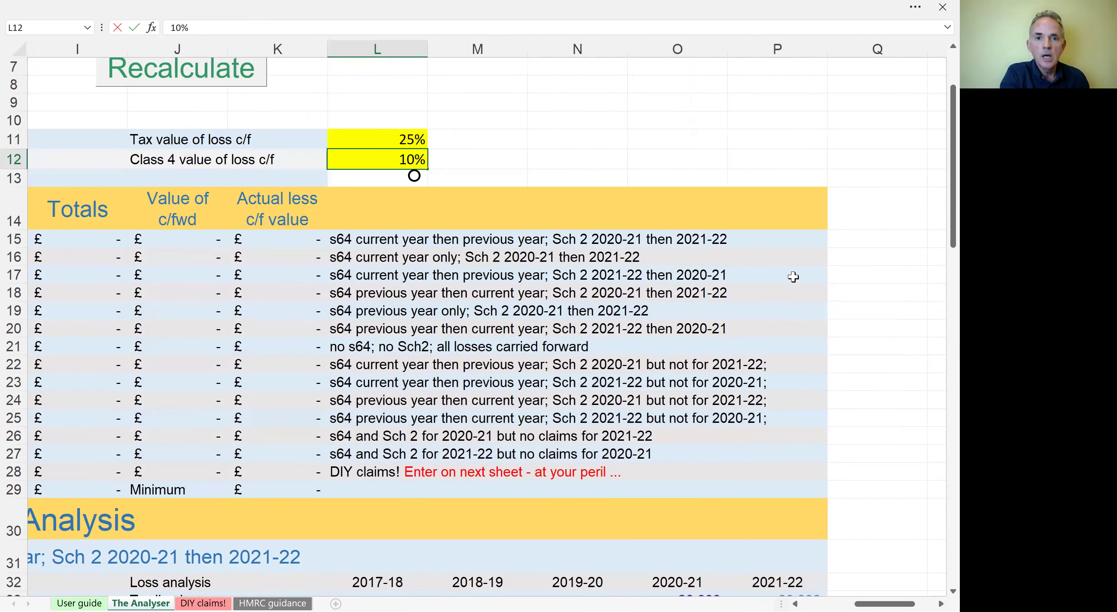
{"action": "scroll", "coordinate": [793, 277], "scroll_direction": "up", "scroll_amount": 1, "text": "ctrl"}
{"action": "scroll", "coordinate": [796, 282], "scroll_direction": "down", "scroll_amount": 1}
{"action": "scroll", "coordinate": [796, 282], "scroll_direction": "left", "scroll_amount": 1}
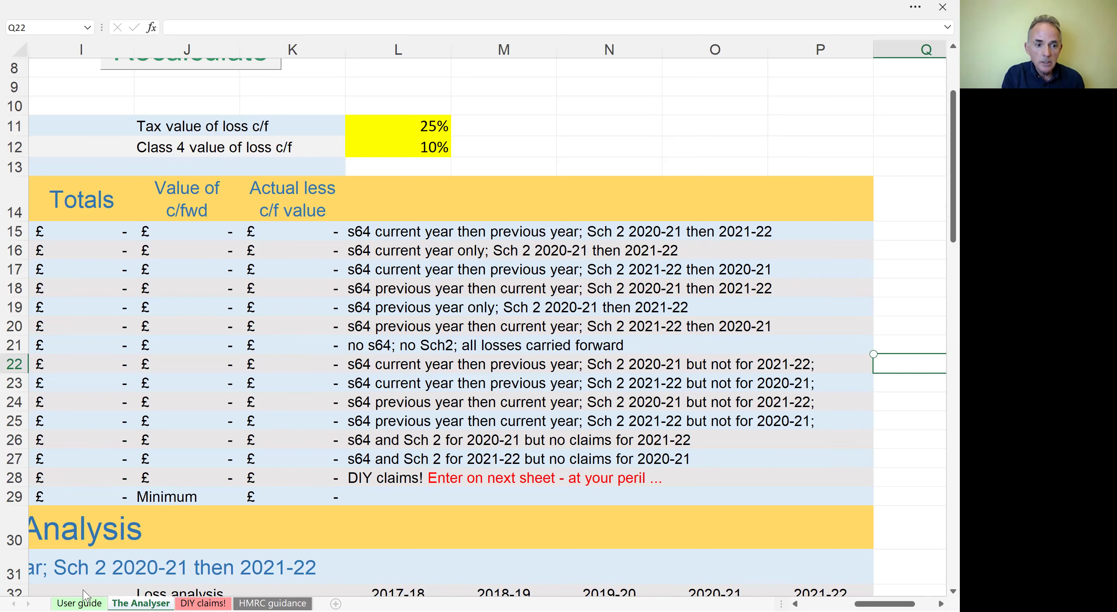
Step: Open the User guide sheet and read the constraints on s64 and Sch 2 claims
{"action": "left_click", "coordinate": [80, 603]}
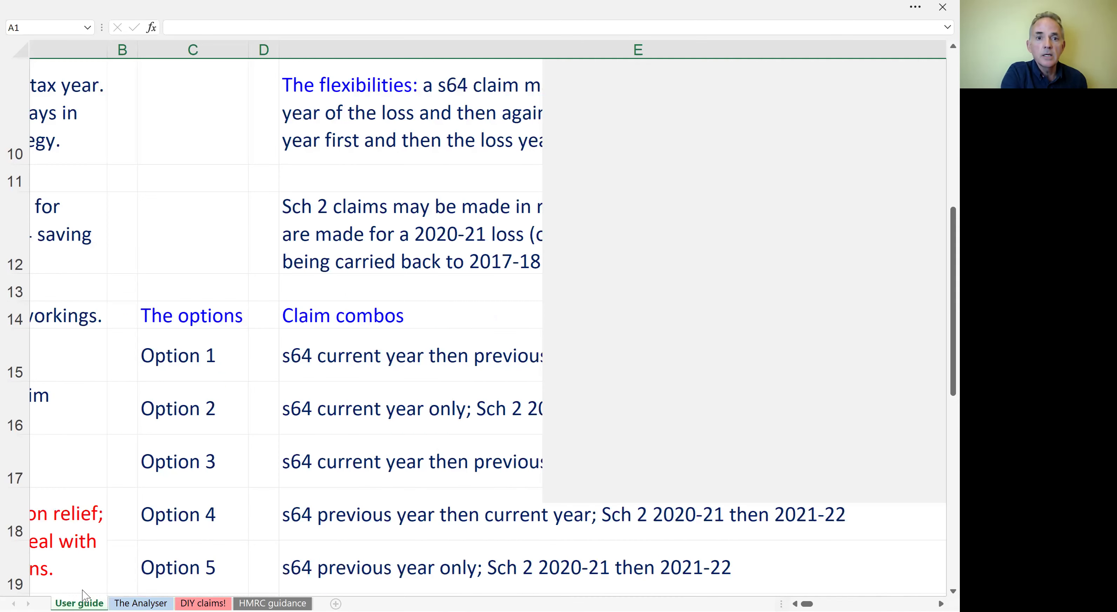
{"action": "scroll", "coordinate": [83, 595], "scroll_direction": "up", "scroll_amount": 3}
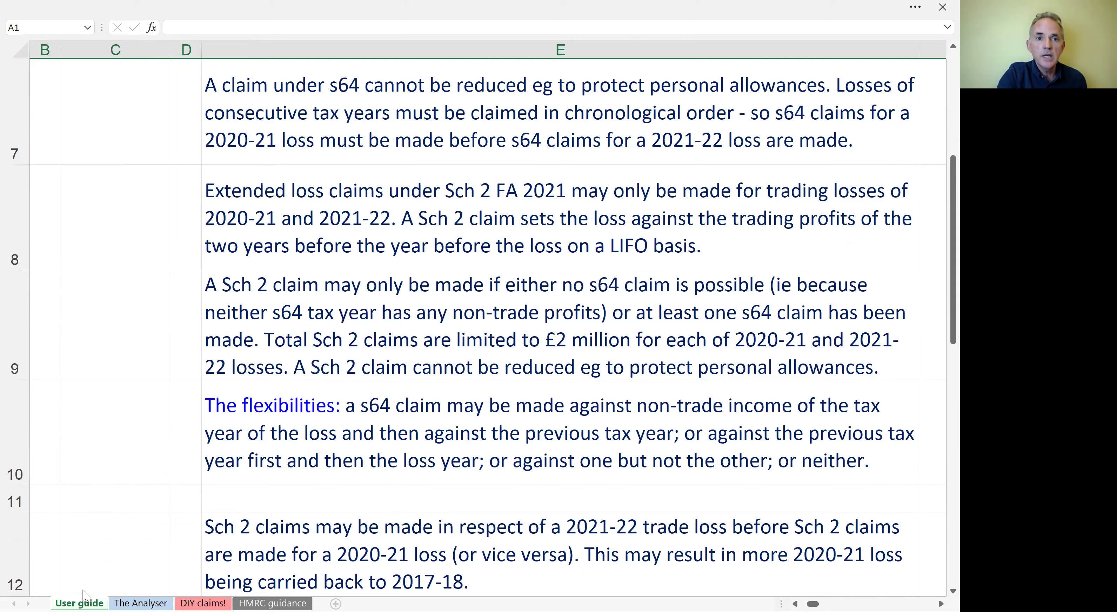
{"action": "scroll", "coordinate": [83, 595], "scroll_direction": "up", "scroll_amount": 4}
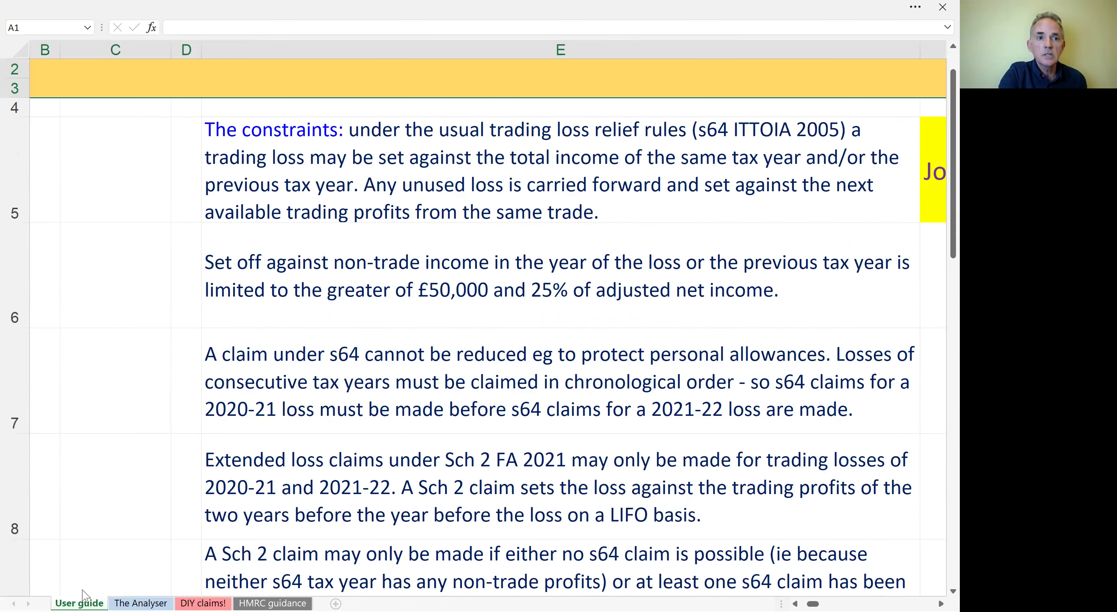
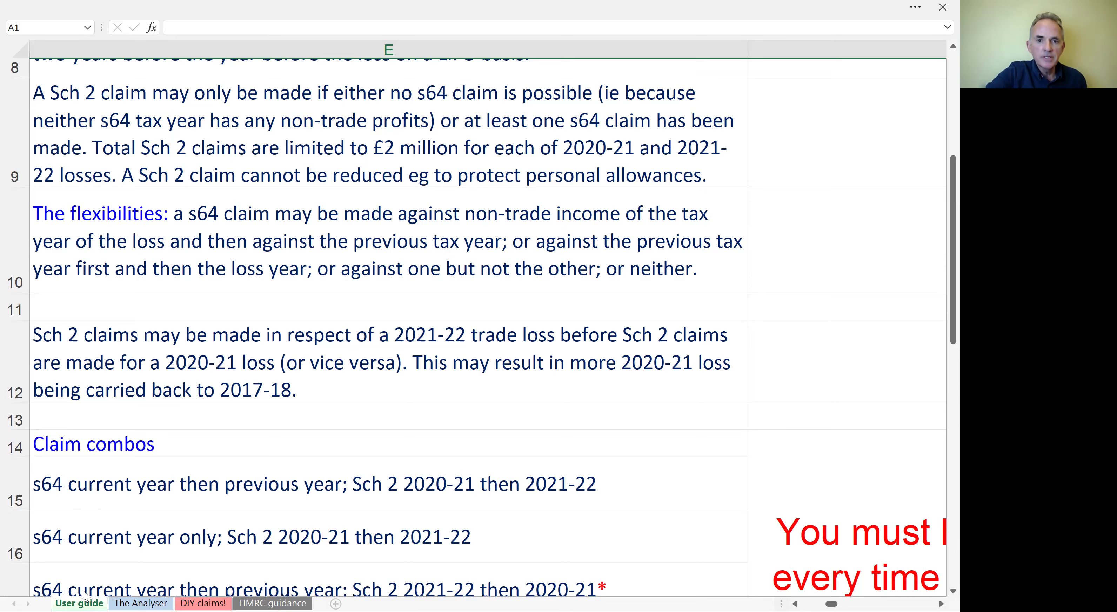
Step: Read the User guide's claim combos and its notes on recalculating and on the priority of associated claims
{"action": "scroll", "coordinate": [84, 596], "scroll_direction": "down", "scroll_amount": 2}
{"action": "scroll", "coordinate": [83, 596], "scroll_direction": "down", "scroll_amount": 2}
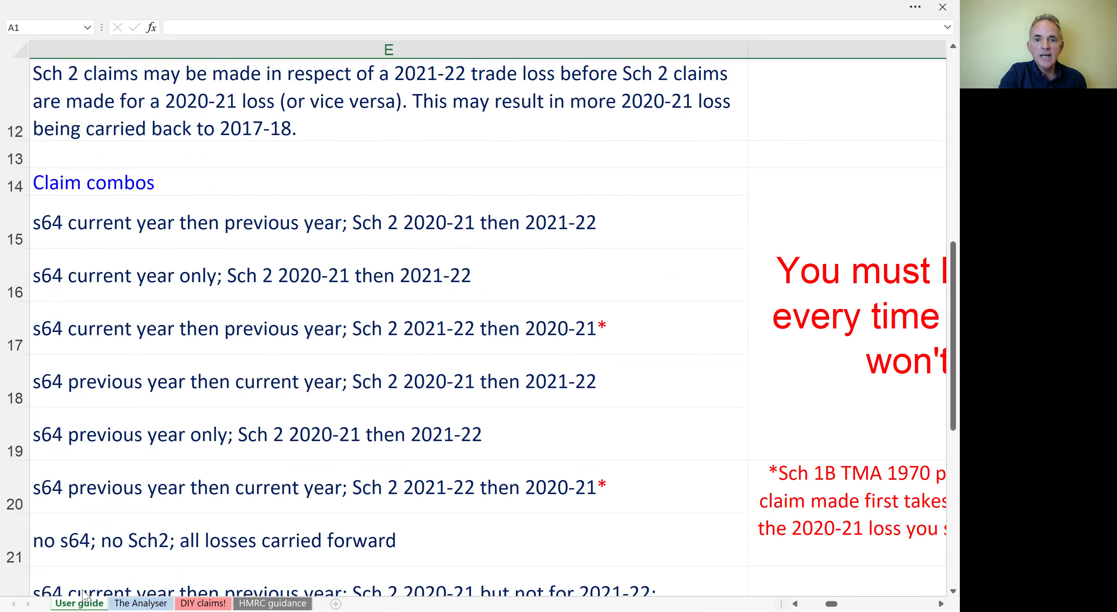
{"action": "scroll", "coordinate": [84, 596], "scroll_direction": "right", "scroll_amount": 3}
{"action": "scroll", "coordinate": [84, 596], "scroll_direction": "down", "scroll_amount": 2}
{"action": "scroll", "coordinate": [84, 596], "scroll_direction": "right", "scroll_amount": 3}
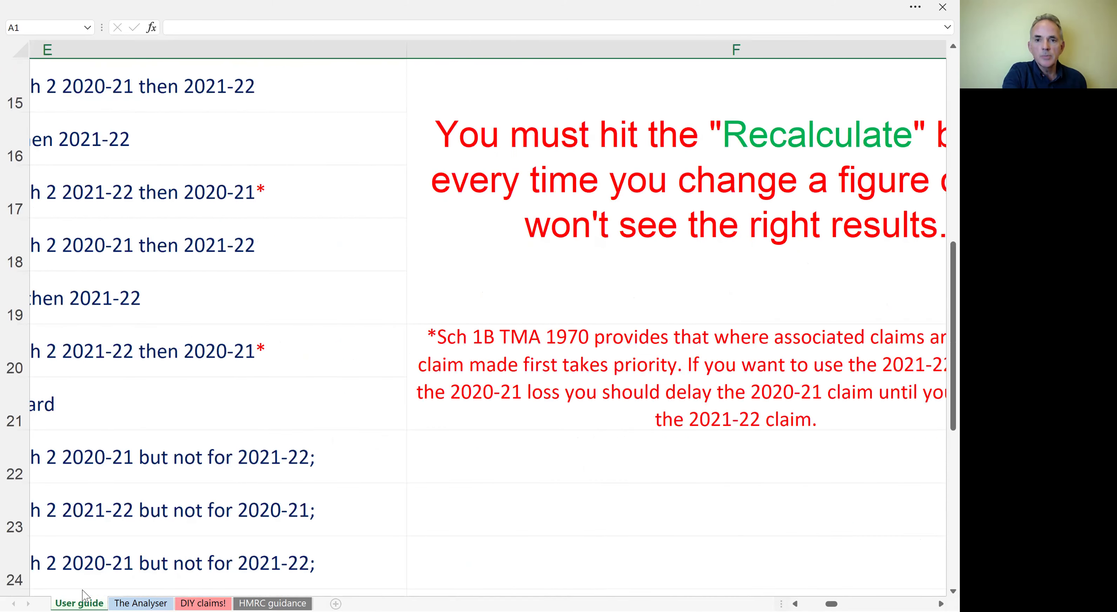
{"action": "scroll", "coordinate": [84, 596], "scroll_direction": "right", "scroll_amount": 3}
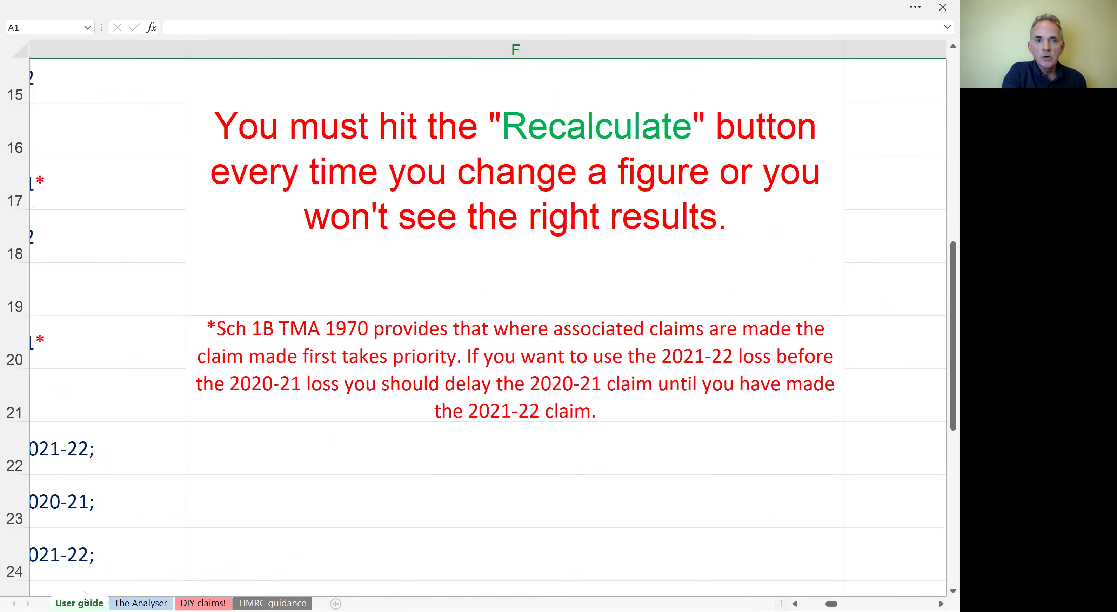
{"action": "scroll", "coordinate": [84, 596], "scroll_direction": "right", "scroll_amount": 2}
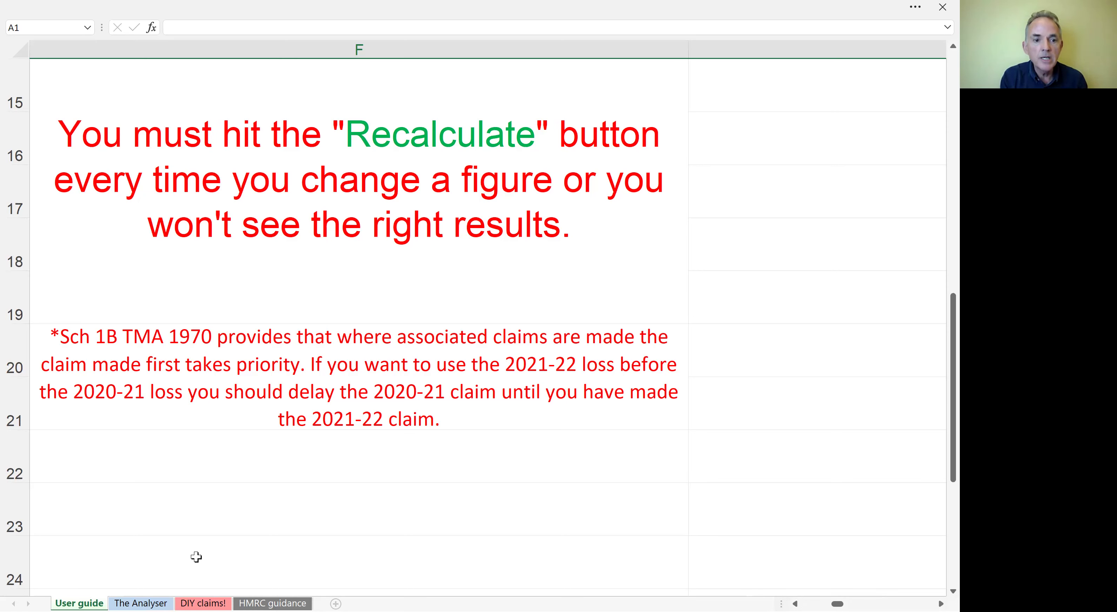
Step: Look at the HMRC guidance sheet on unincorporated businesses and return to The Analyser sheet
{"action": "left_click", "coordinate": [143, 602]}
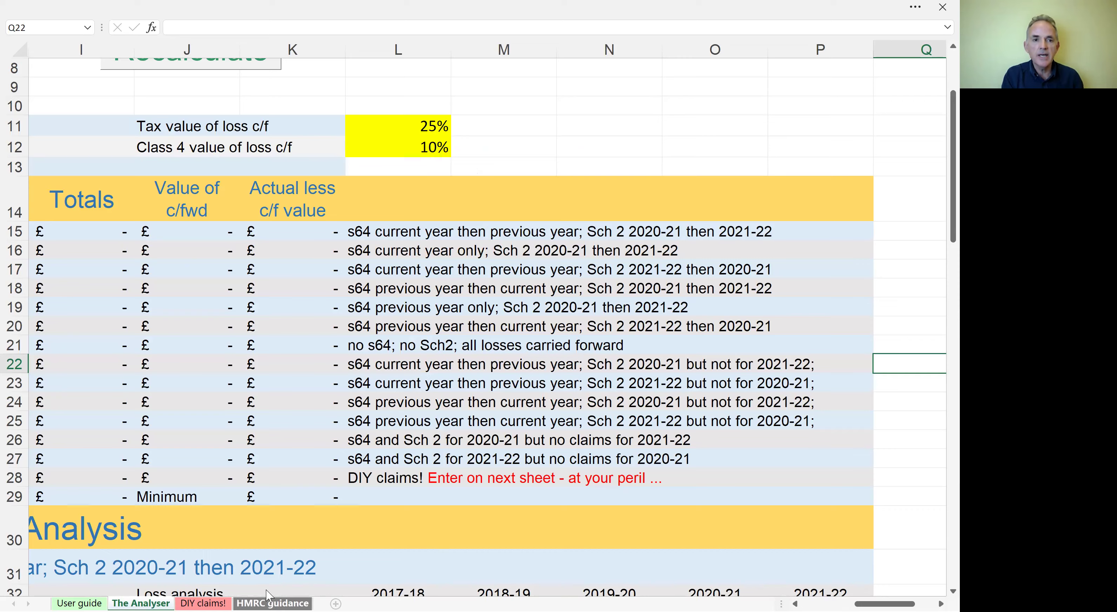
{"action": "left_click", "coordinate": [268, 603]}
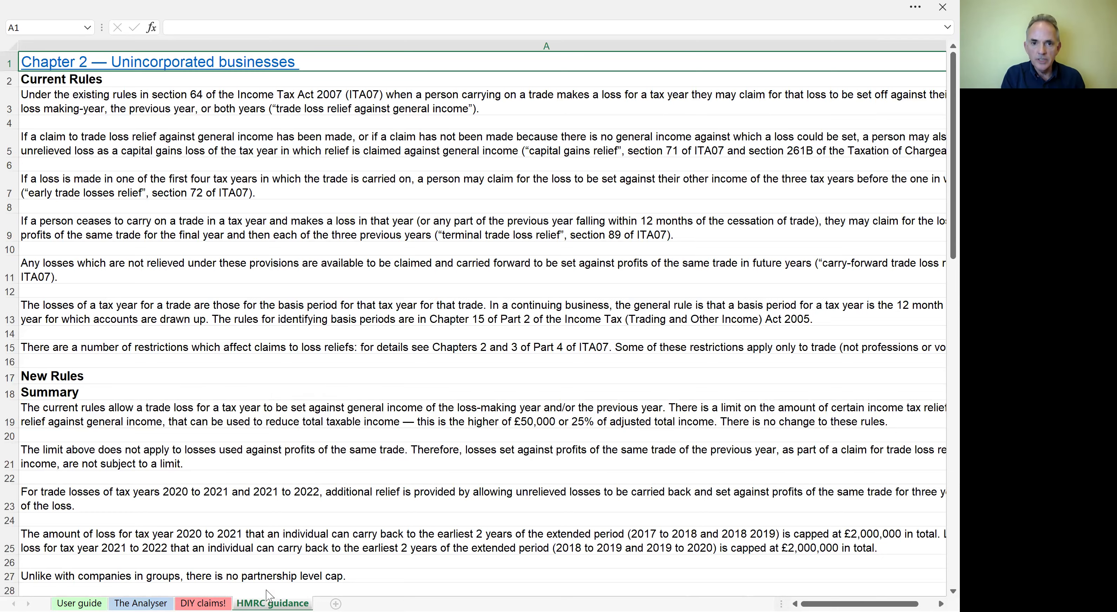
{"action": "left_click", "coordinate": [155, 597]}
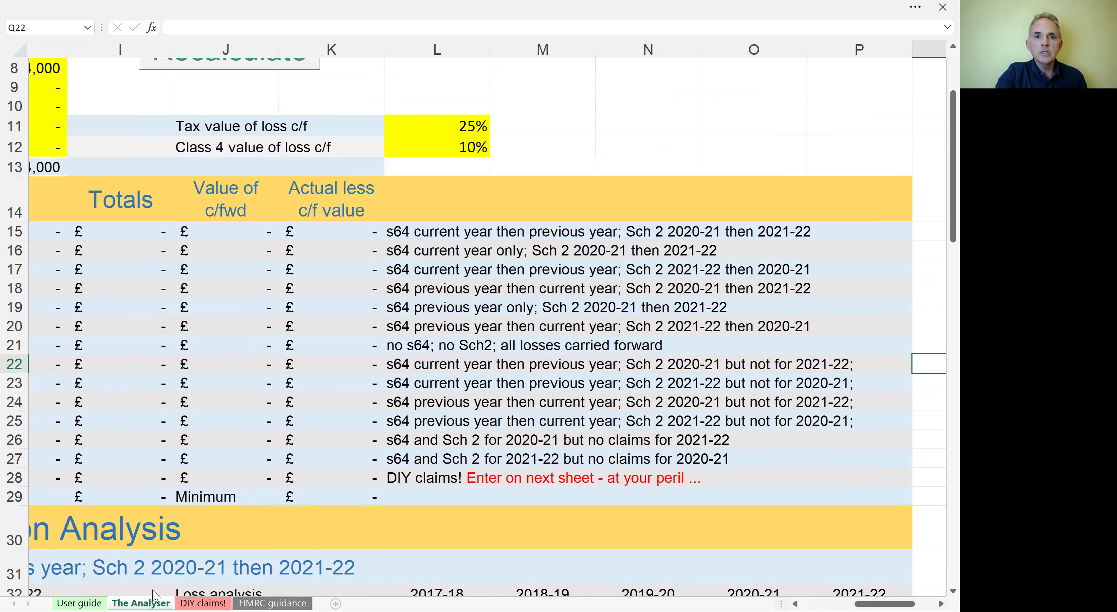
Step: Recalculate the tax and class 4 liabilities for all the claim options
{"action": "scroll", "coordinate": [152, 590], "scroll_direction": "left", "scroll_amount": 3}
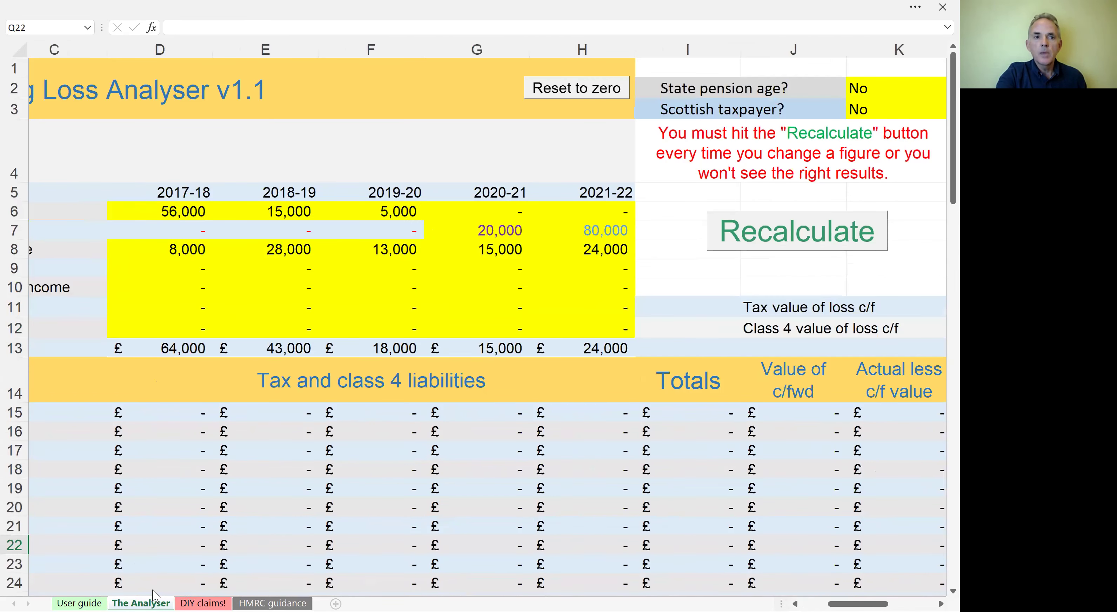
{"action": "scroll", "coordinate": [153, 595], "scroll_direction": "right", "scroll_amount": 2}
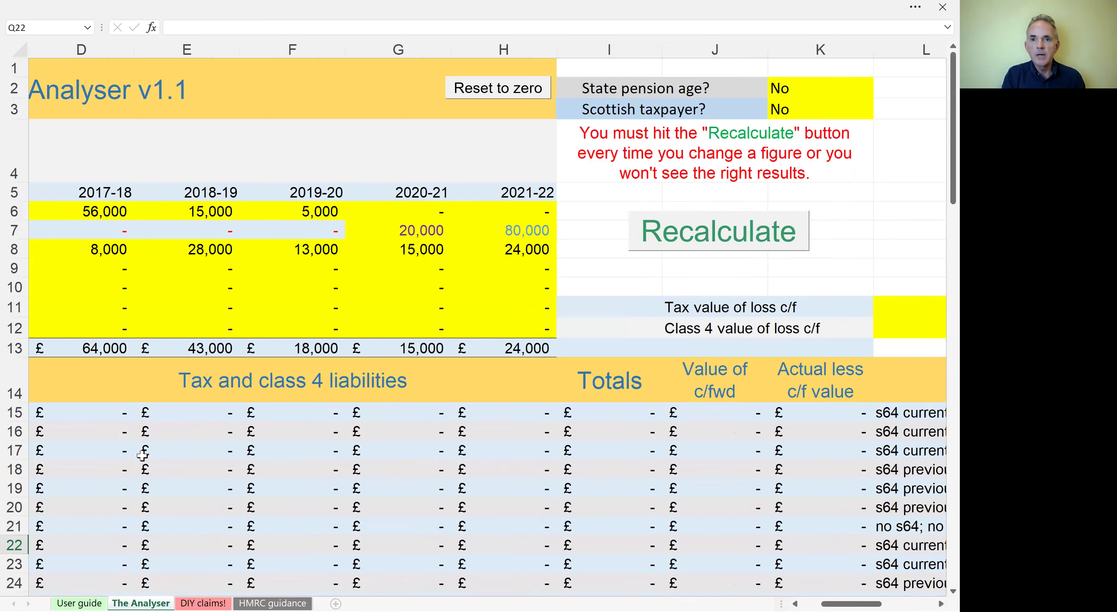
{"action": "left_click", "coordinate": [760, 244]}
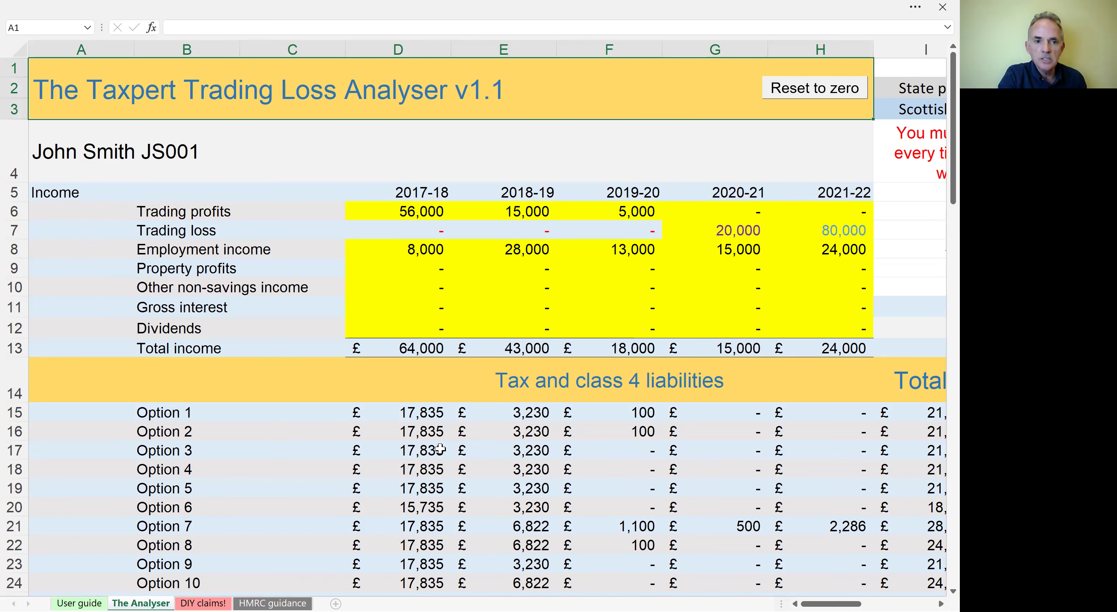
Step: Compare the claim options' totals, values carried forward and actual less c/f values, and select option 6's total
{"action": "scroll", "coordinate": [441, 449], "scroll_direction": "down", "scroll_amount": 4}
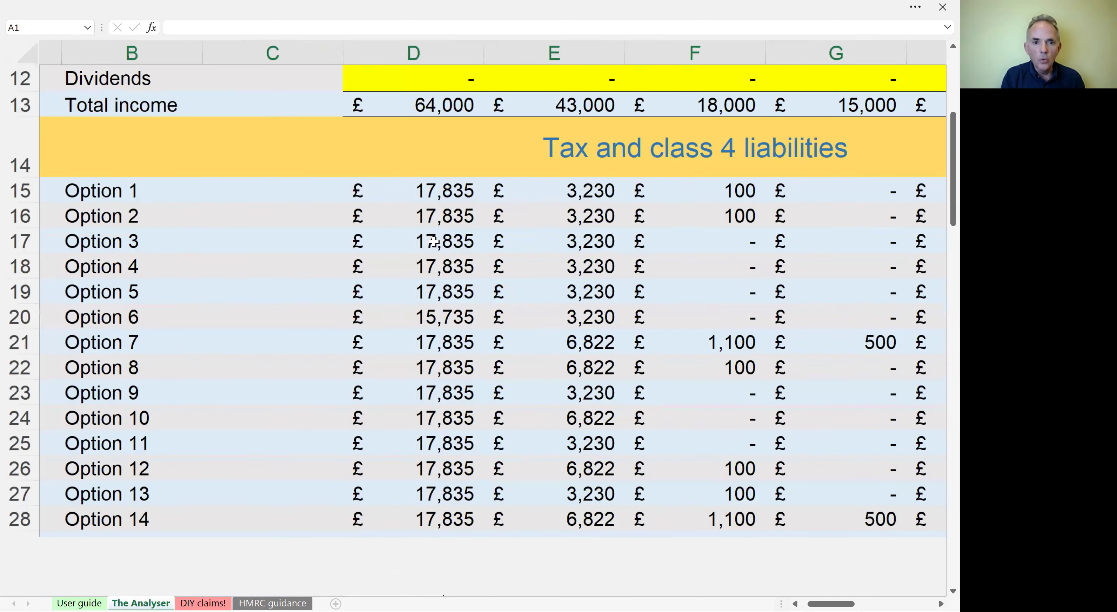
{"action": "scroll", "coordinate": [434, 241], "scroll_direction": "right", "scroll_amount": 2}
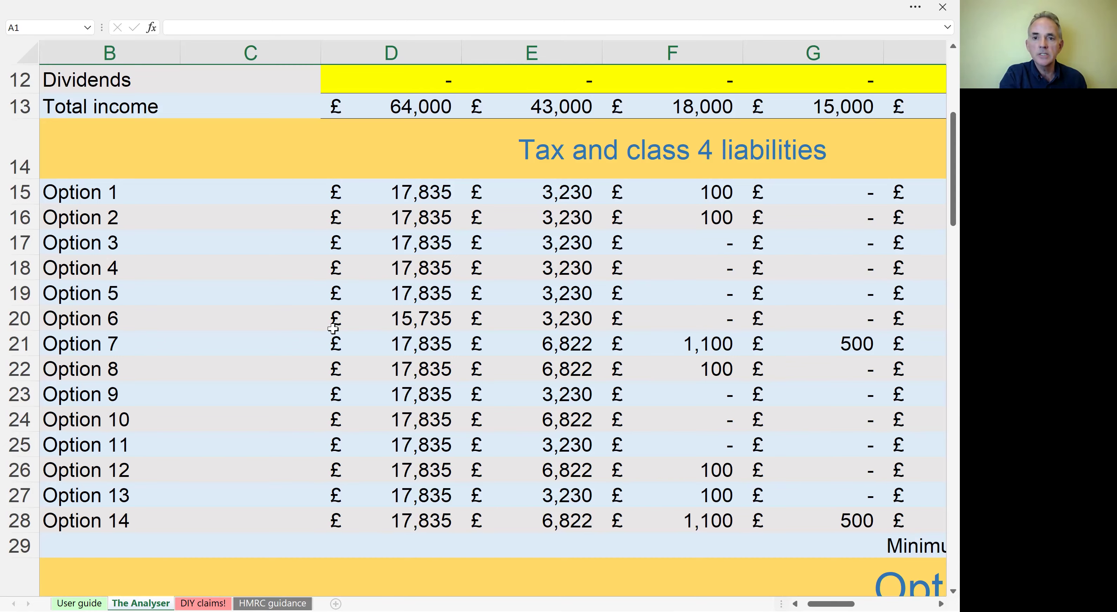
{"action": "scroll", "coordinate": [333, 329], "scroll_direction": "right", "scroll_amount": 3}
{"action": "scroll", "coordinate": [332, 329], "scroll_direction": "right", "scroll_amount": 1}
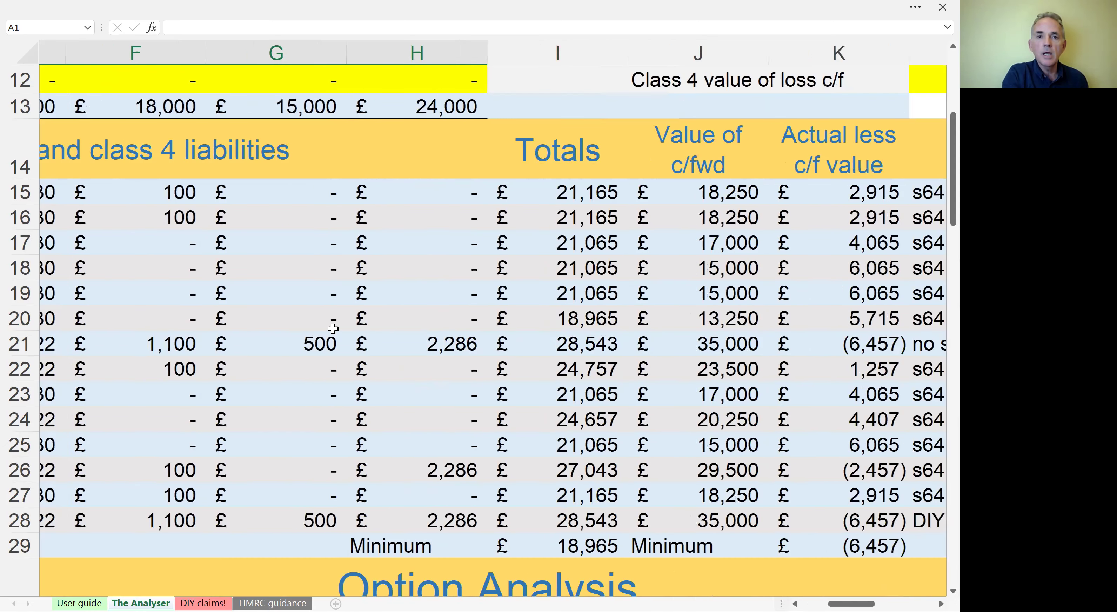
{"action": "scroll", "coordinate": [333, 328], "scroll_direction": "right", "scroll_amount": 1}
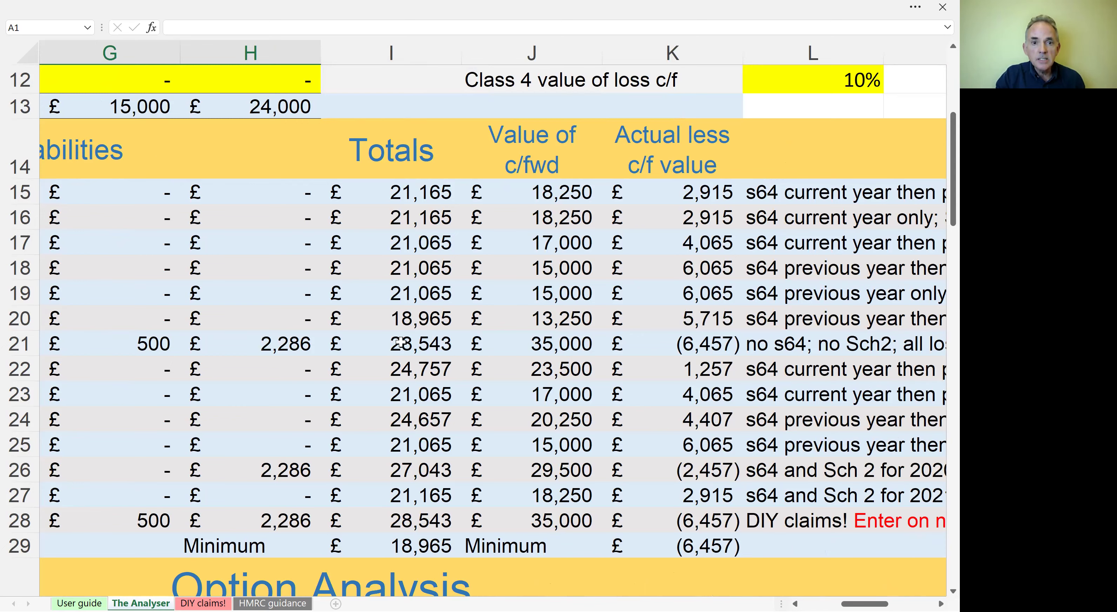
{"action": "left_click", "coordinate": [420, 326]}
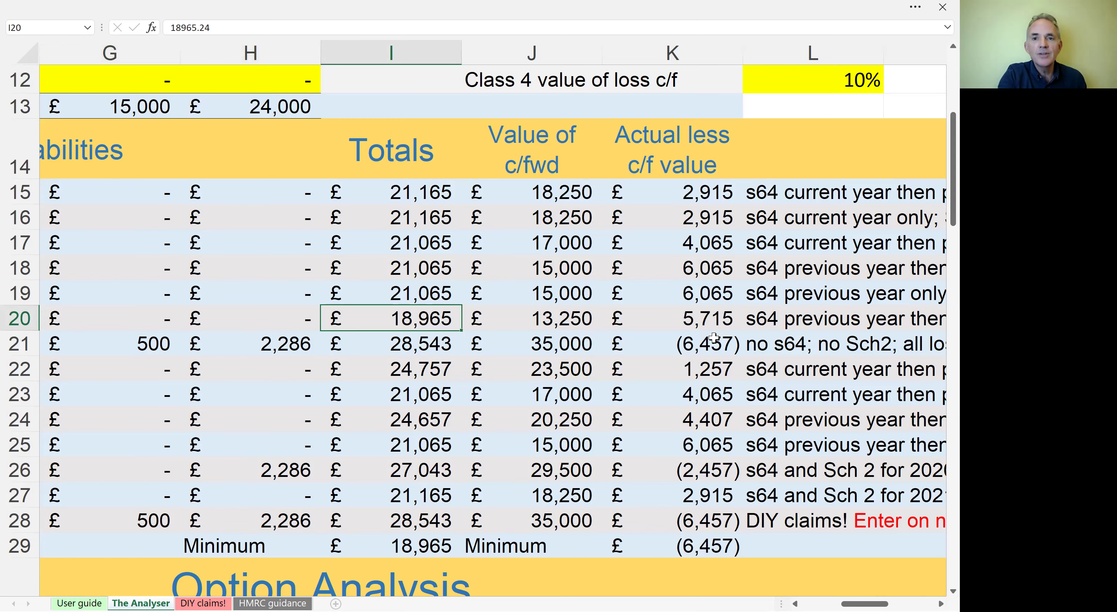
Step: Set the tax value and the class 4 value of loss c/f to 0% and recalculate the options
{"action": "scroll", "coordinate": [714, 337], "scroll_direction": "up", "scroll_amount": 2}
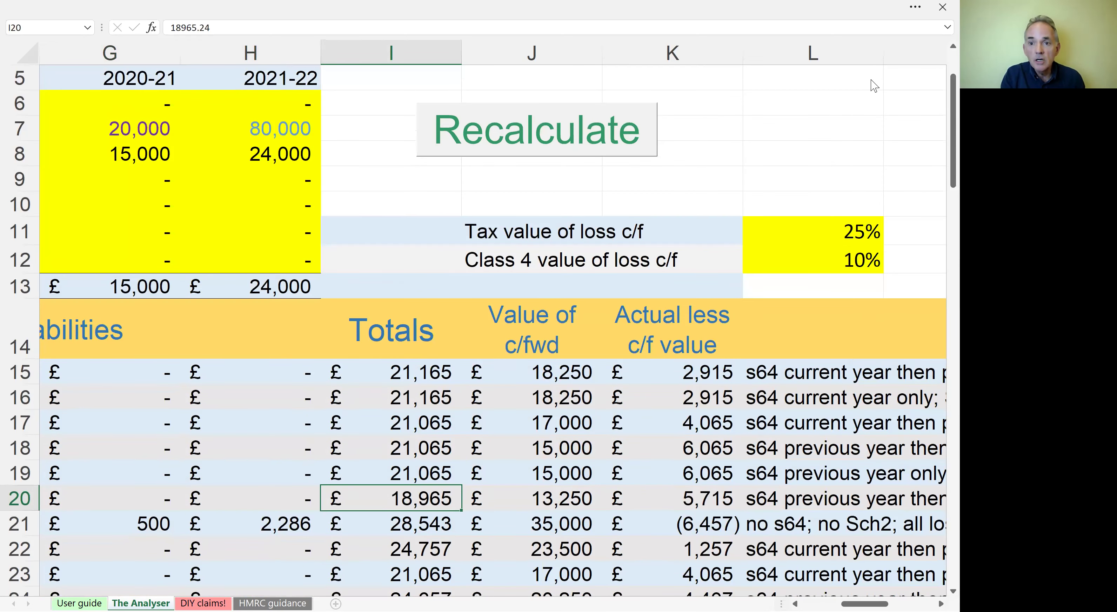
{"action": "left_click", "coordinate": [851, 236]}
{"action": "type", "text": "0"}
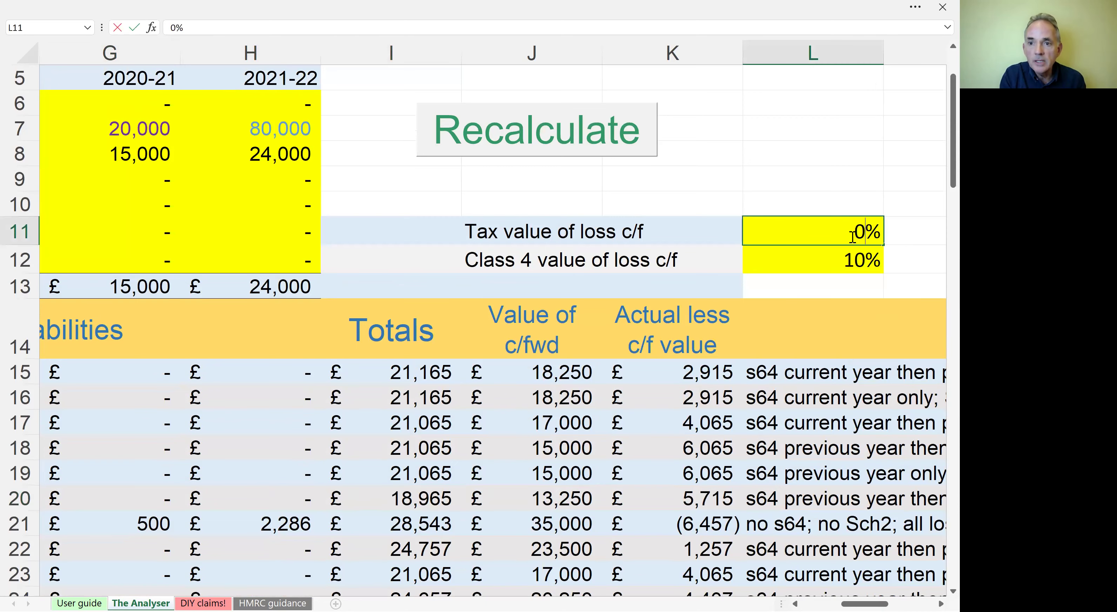
{"action": "key", "text": "Return"}
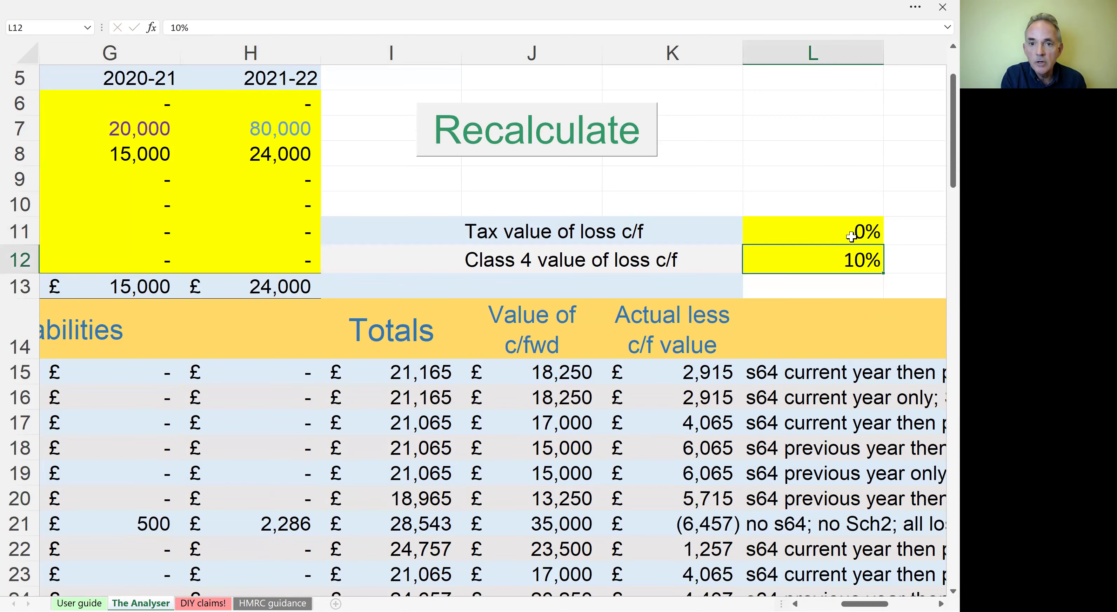
{"action": "type", "text": "0"}
{"action": "key", "text": "Return"}
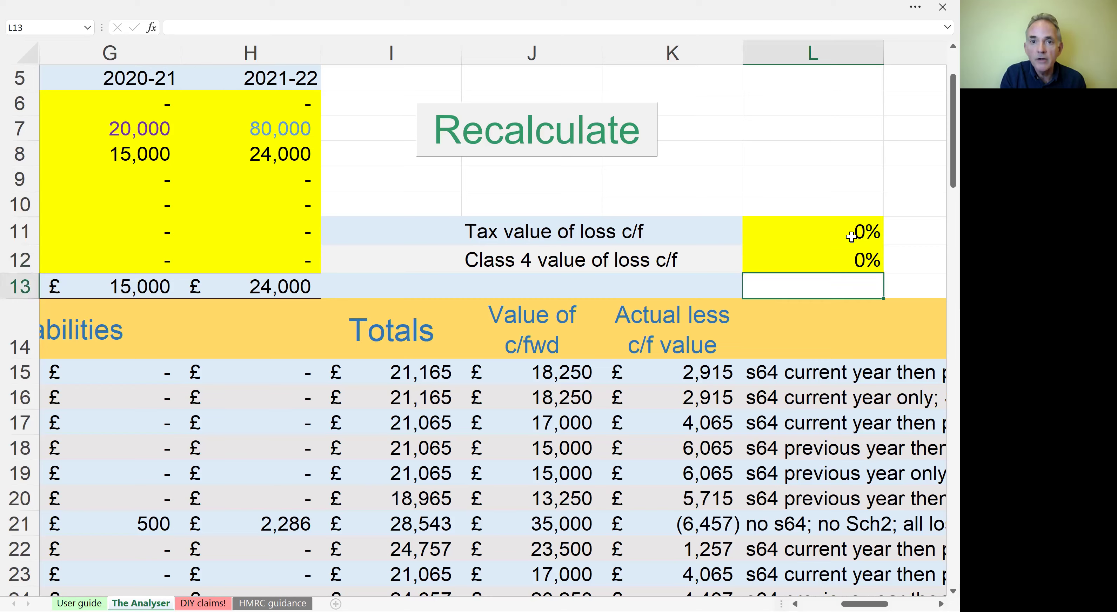
{"action": "left_click", "coordinate": [546, 130]}
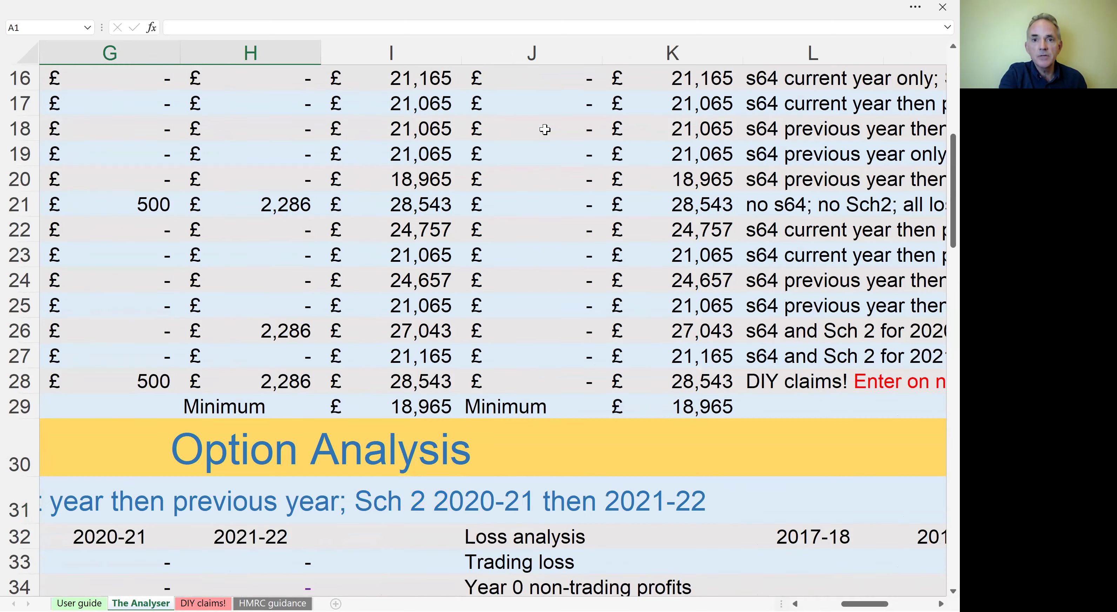
{"action": "scroll", "coordinate": [545, 129], "scroll_direction": "up", "scroll_amount": 1}
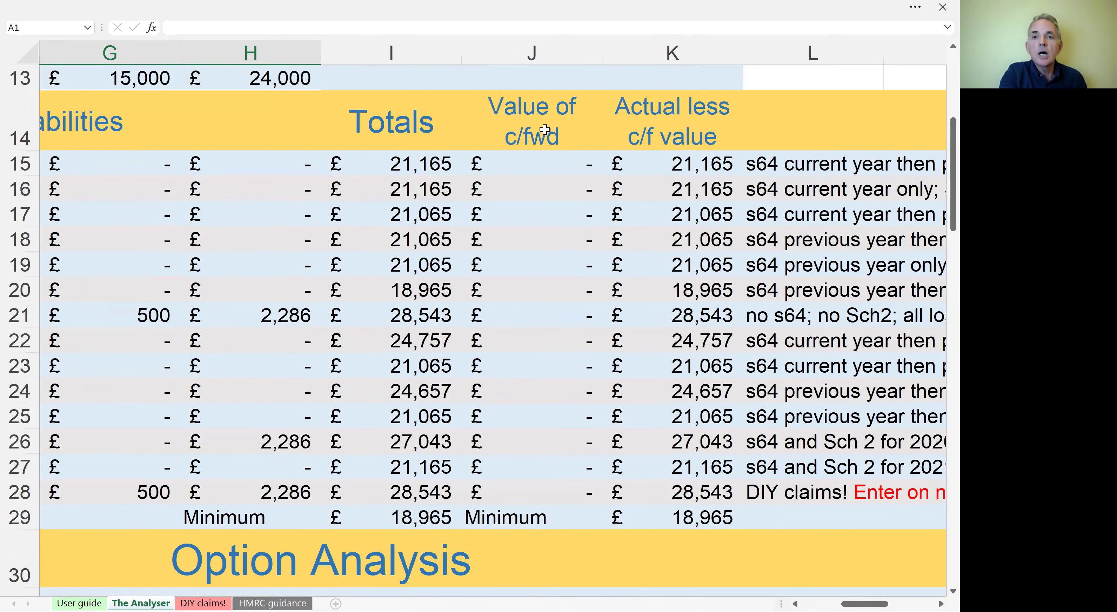
Step: Set the tax value of loss c/f to 25% and the class 4 value to 10%, and recalculate
{"action": "scroll", "coordinate": [545, 129], "scroll_direction": "up", "scroll_amount": 3}
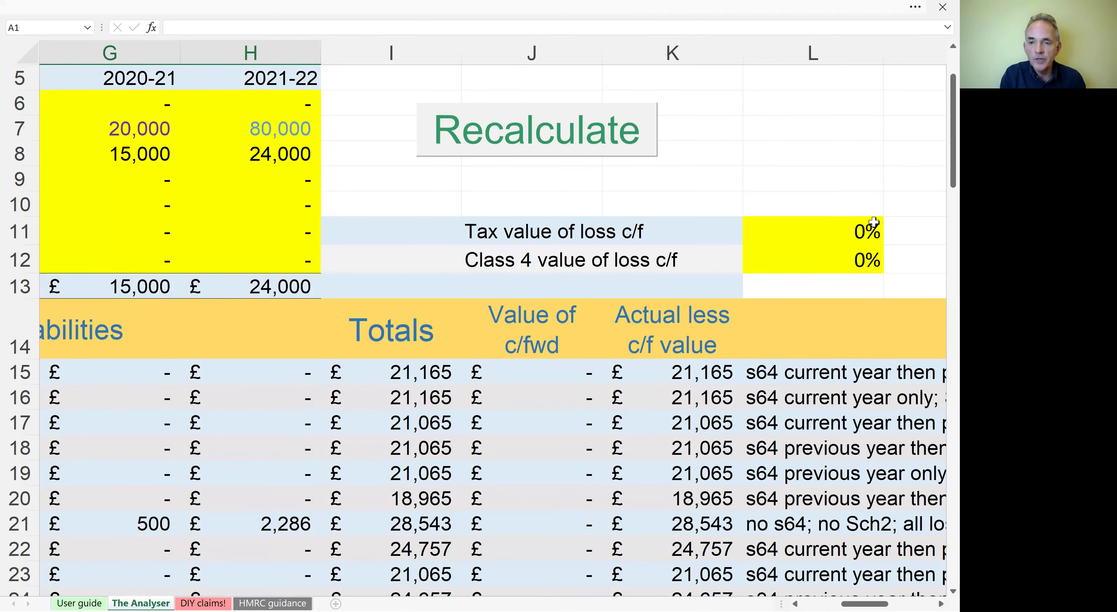
{"action": "left_click", "coordinate": [841, 231]}
{"action": "type", "text": "25"}
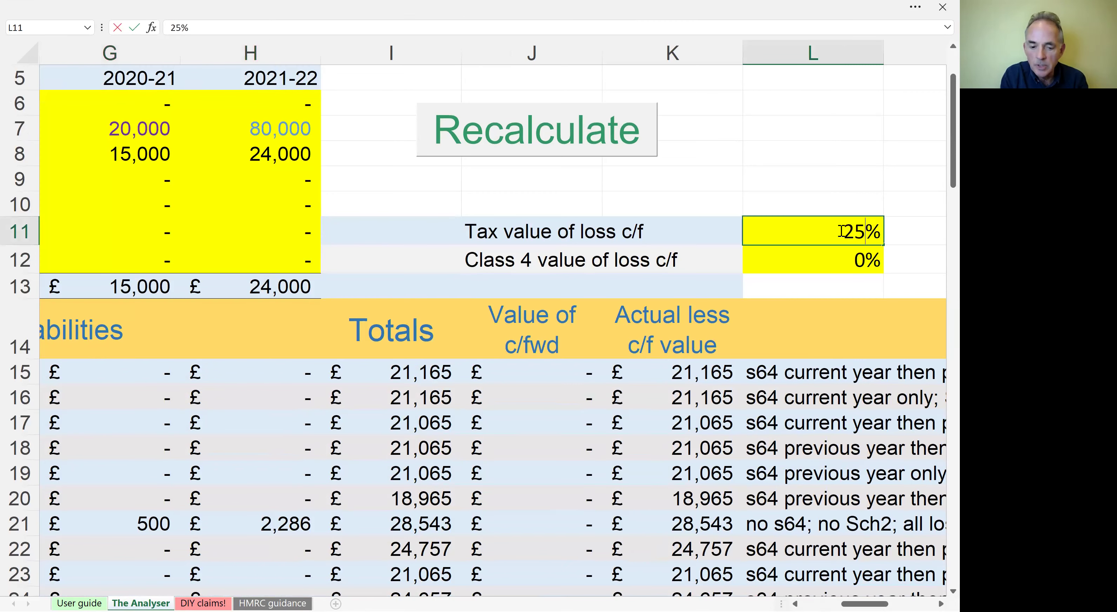
{"action": "key", "text": "Return"}
{"action": "type", "text": "10"}
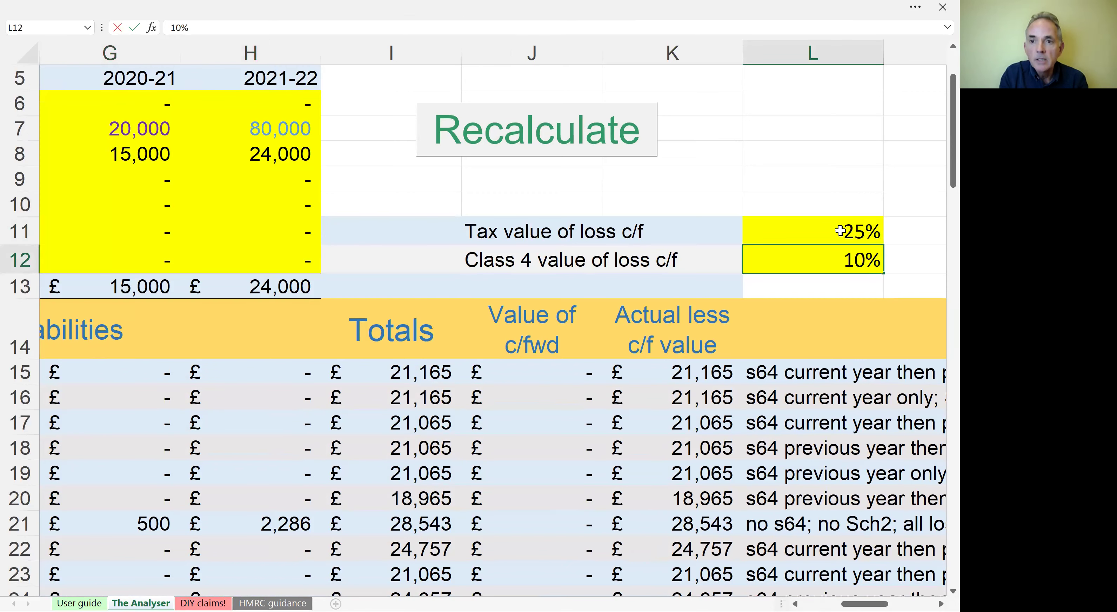
{"action": "key", "text": "Return"}
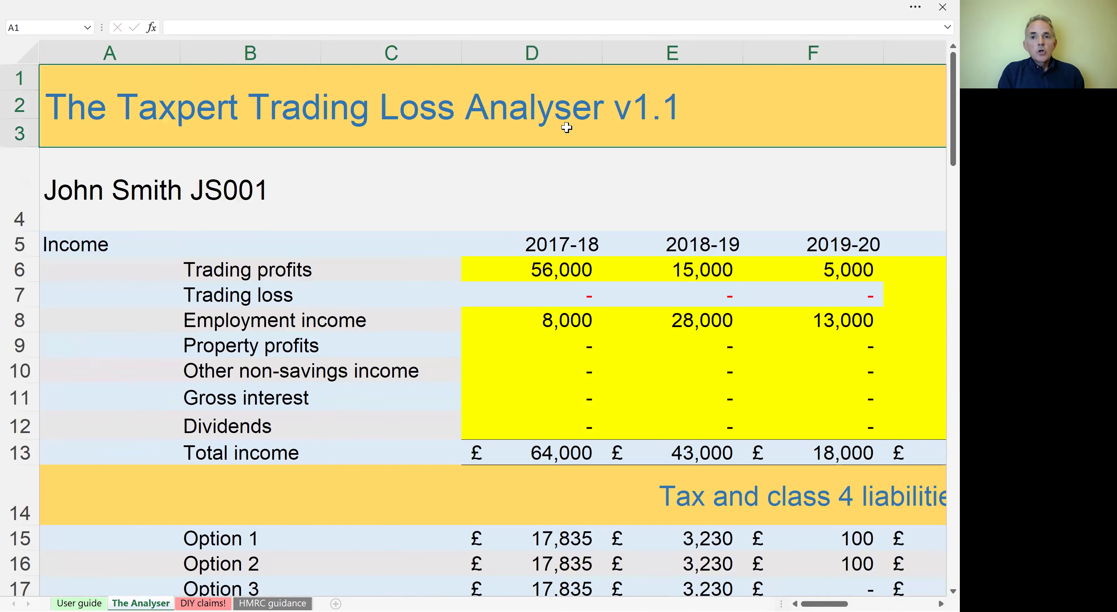
Step: Review all the options' liabilities, totals and actual less c/f values alongside their claim descriptions
{"action": "scroll", "coordinate": [567, 127], "scroll_direction": "down", "scroll_amount": 2}
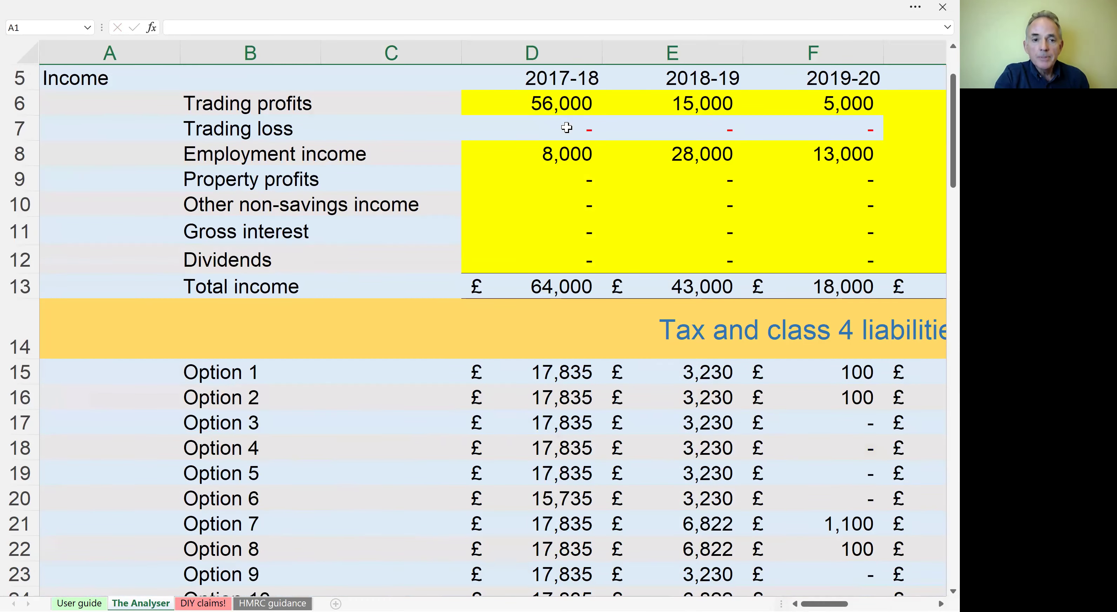
{"action": "scroll", "coordinate": [567, 127], "scroll_direction": "down", "scroll_amount": 2}
{"action": "scroll", "coordinate": [567, 127], "scroll_direction": "down", "scroll_amount": 2}
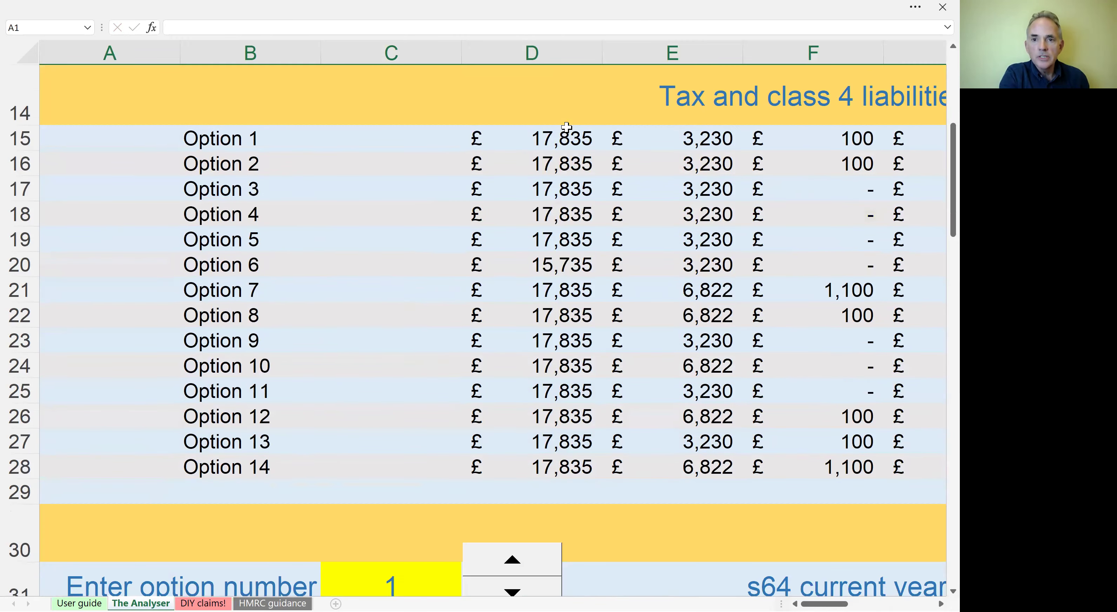
{"action": "scroll", "coordinate": [566, 127], "scroll_direction": "right", "scroll_amount": 5}
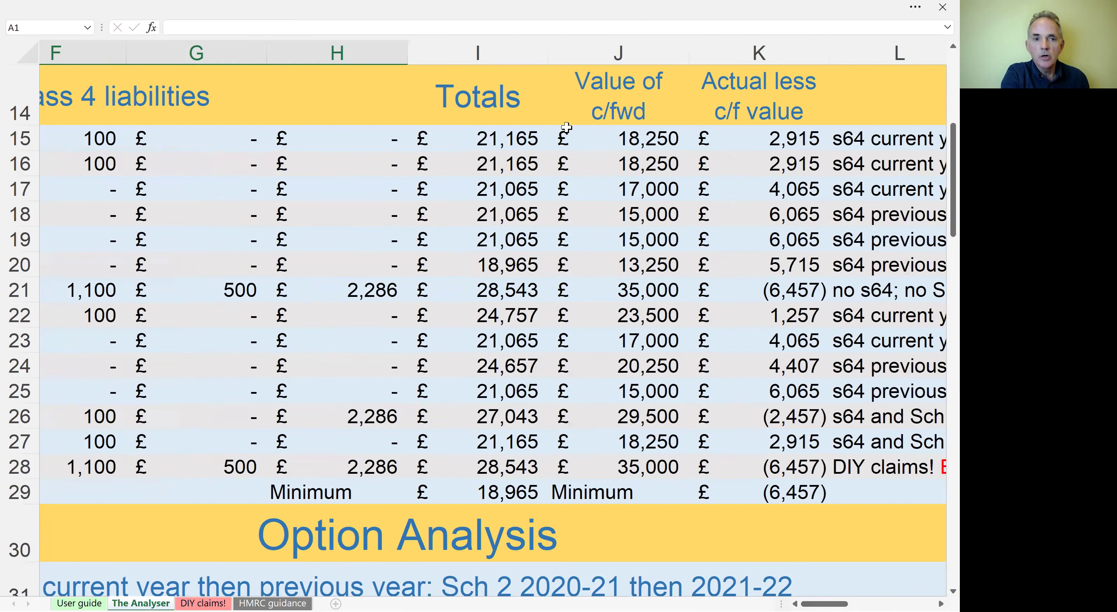
{"action": "scroll", "coordinate": [567, 127], "scroll_direction": "right", "scroll_amount": 2}
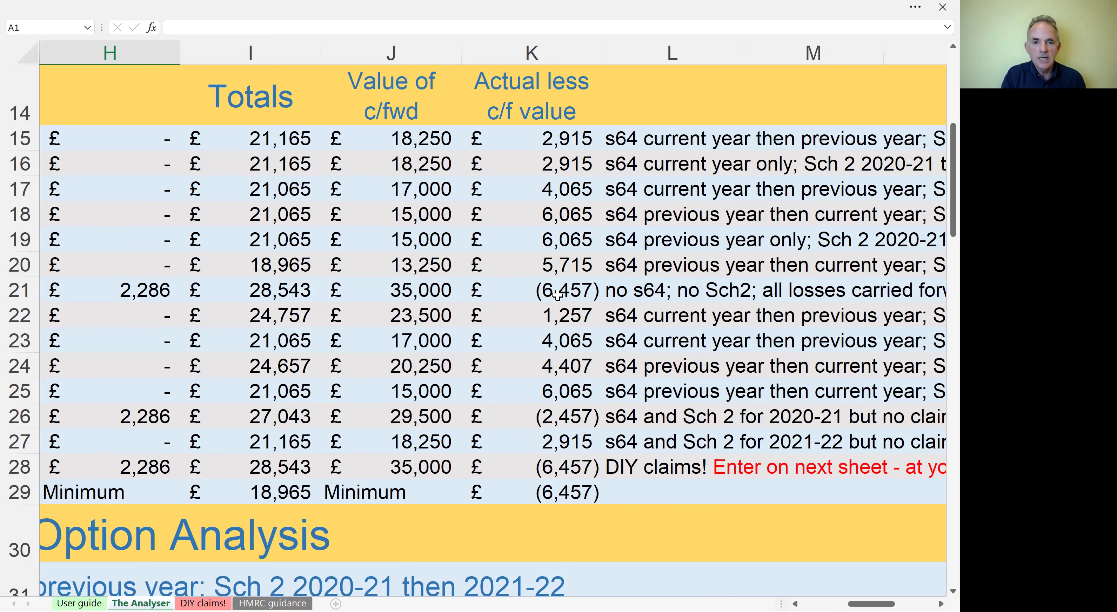
Step: Examine the Option Analysis for option 1, from trading profits through to the estimated tax and class 4 totals
{"action": "scroll", "coordinate": [557, 295], "scroll_direction": "down", "scroll_amount": 3}
{"action": "scroll", "coordinate": [557, 294], "scroll_direction": "left", "scroll_amount": 2}
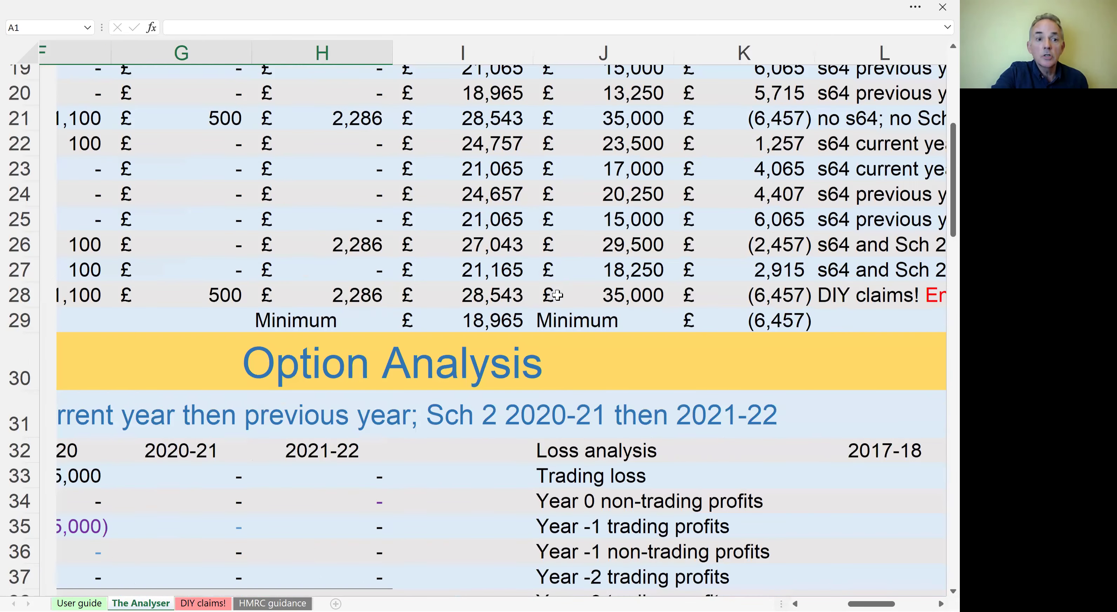
{"action": "scroll", "coordinate": [557, 295], "scroll_direction": "down", "scroll_amount": 3}
{"action": "scroll", "coordinate": [557, 294], "scroll_direction": "left", "scroll_amount": 2}
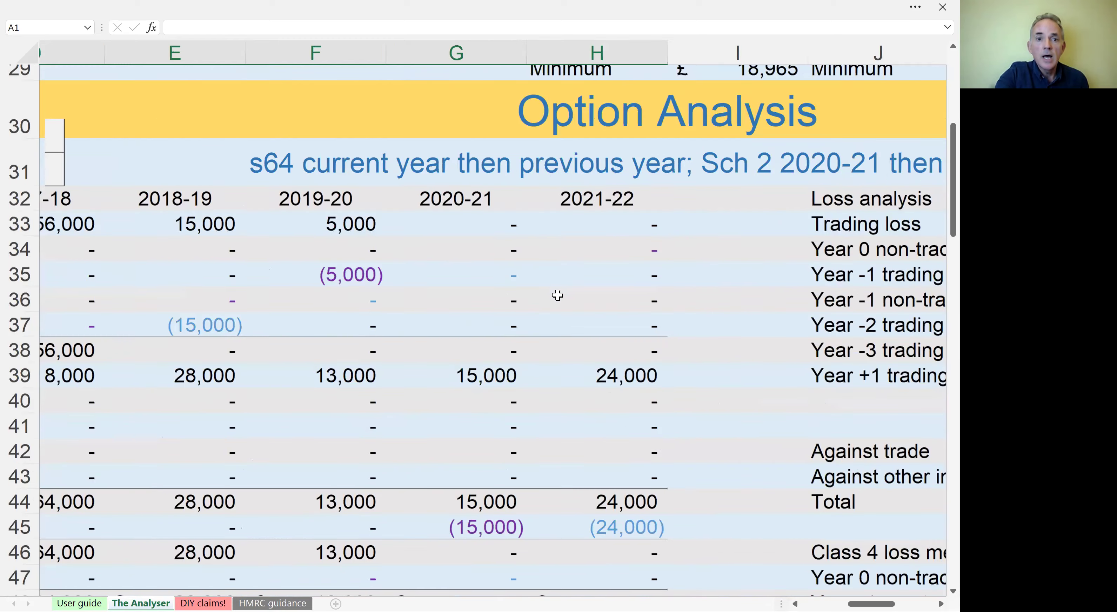
{"action": "scroll", "coordinate": [557, 295], "scroll_direction": "up", "scroll_amount": 1}
{"action": "scroll", "coordinate": [557, 295], "scroll_direction": "left", "scroll_amount": 1}
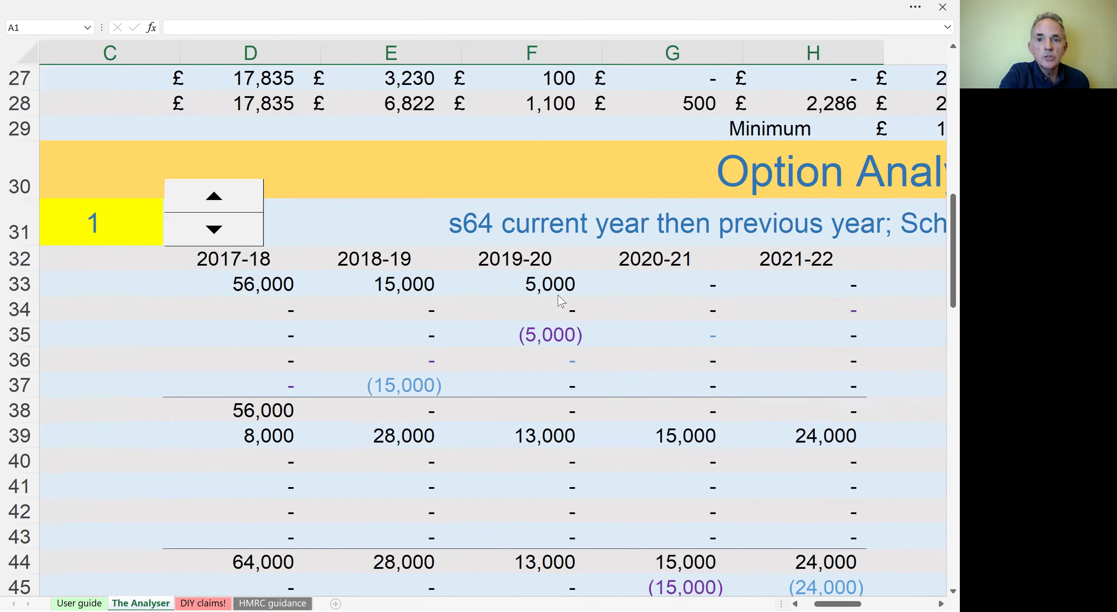
{"action": "scroll", "coordinate": [561, 300], "scroll_direction": "down", "scroll_amount": 3}
{"action": "scroll", "coordinate": [560, 301], "scroll_direction": "up", "scroll_amount": 1}
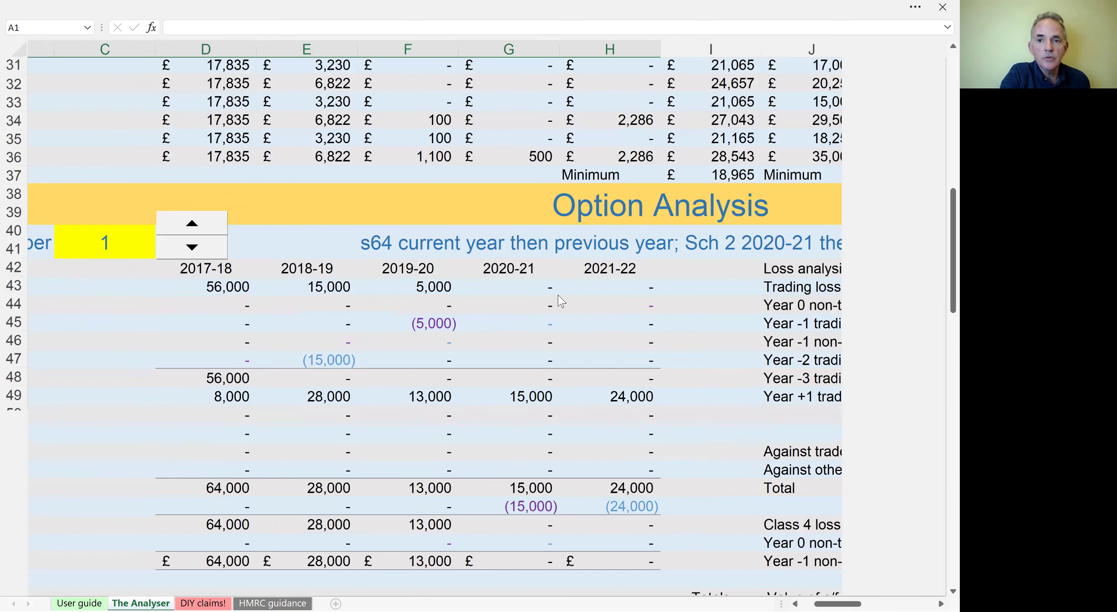
{"action": "scroll", "coordinate": [561, 300], "scroll_direction": "down", "scroll_amount": 1}
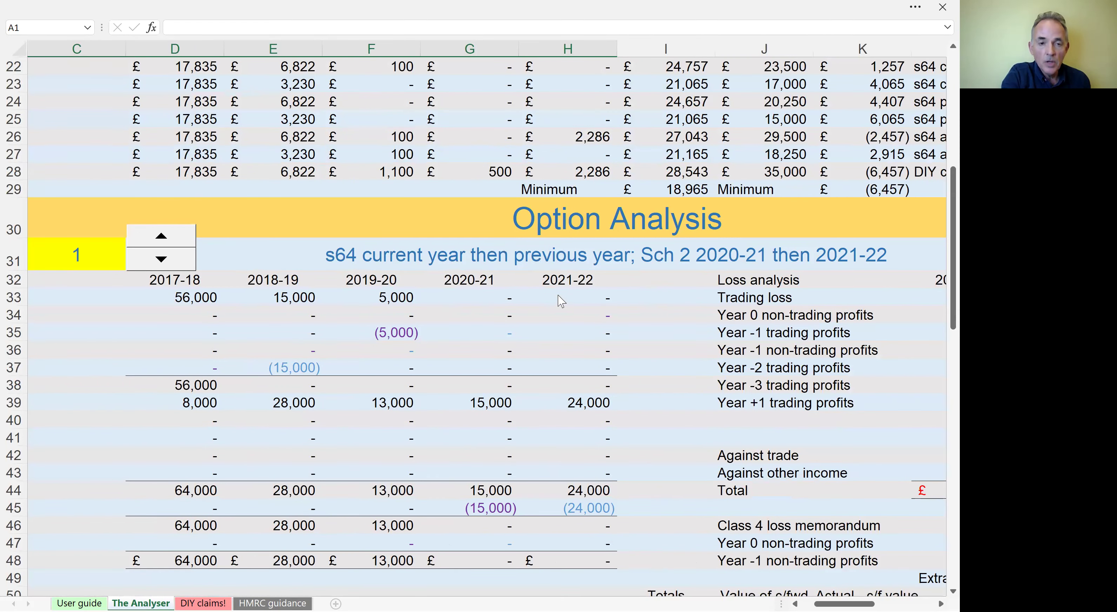
{"action": "scroll", "coordinate": [561, 300], "scroll_direction": "down", "scroll_amount": 3}
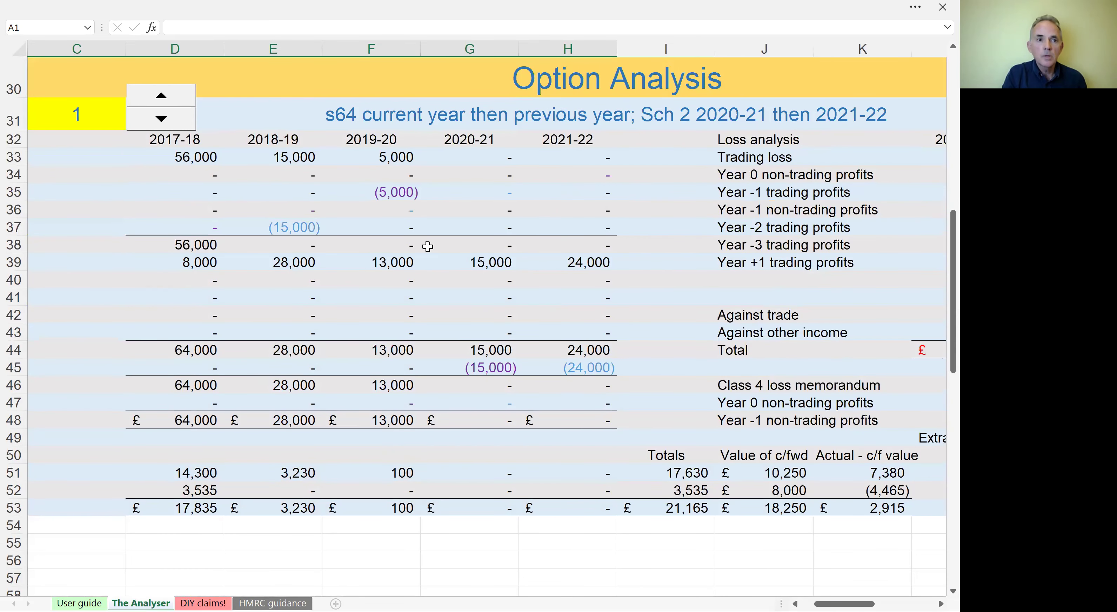
Step: Switch the Option Analysis to option 2 and return it to option 1
{"action": "left_click", "coordinate": [92, 112]}
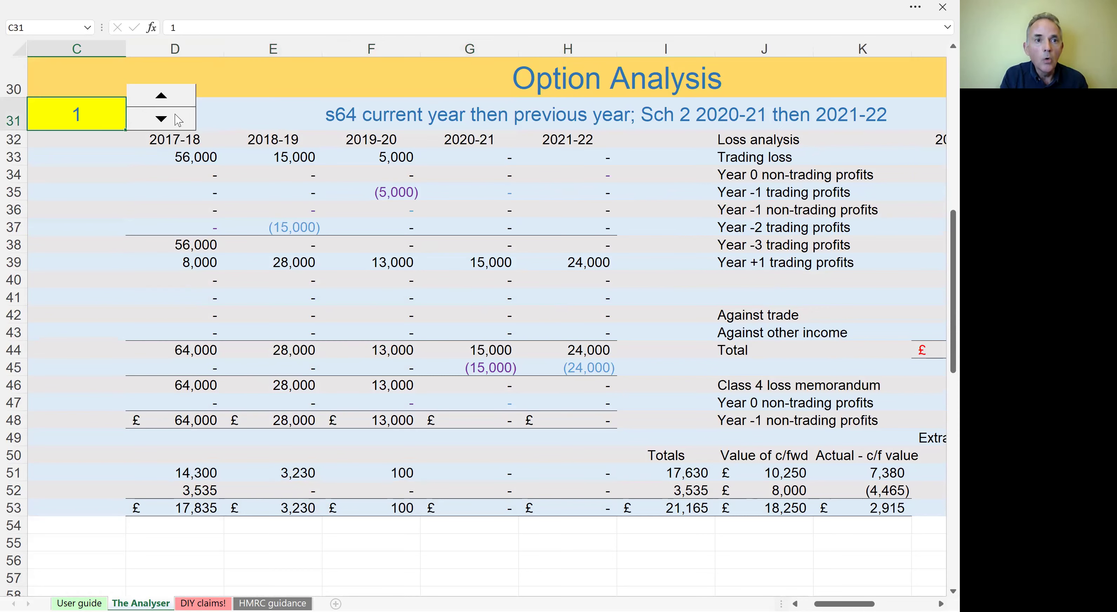
{"action": "left_click", "coordinate": [165, 97]}
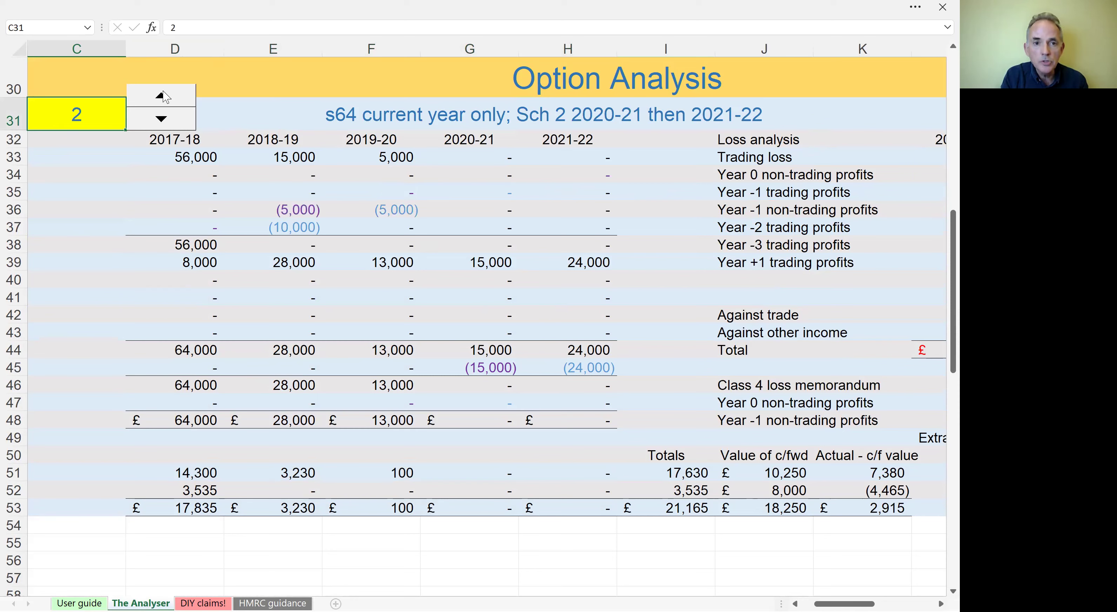
{"action": "left_click", "coordinate": [159, 122]}
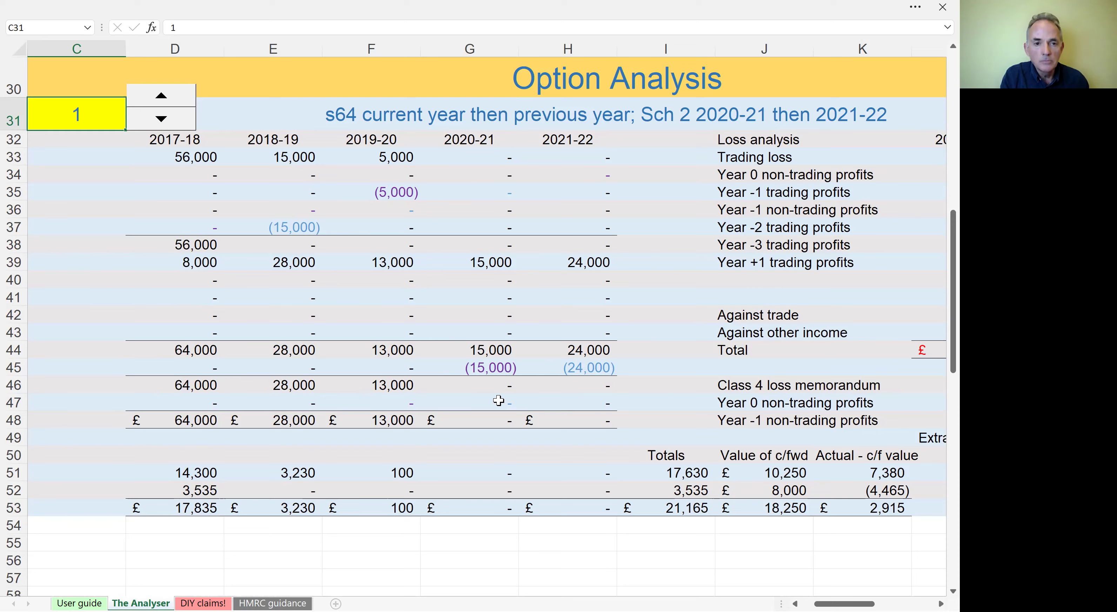
Step: Inspect option 1's Year +1 loss relief in 2019-20, its Year +3 loss relief in 2018-19, and the loss analysis
{"action": "scroll", "coordinate": [498, 400], "scroll_direction": "up", "scroll_amount": 1}
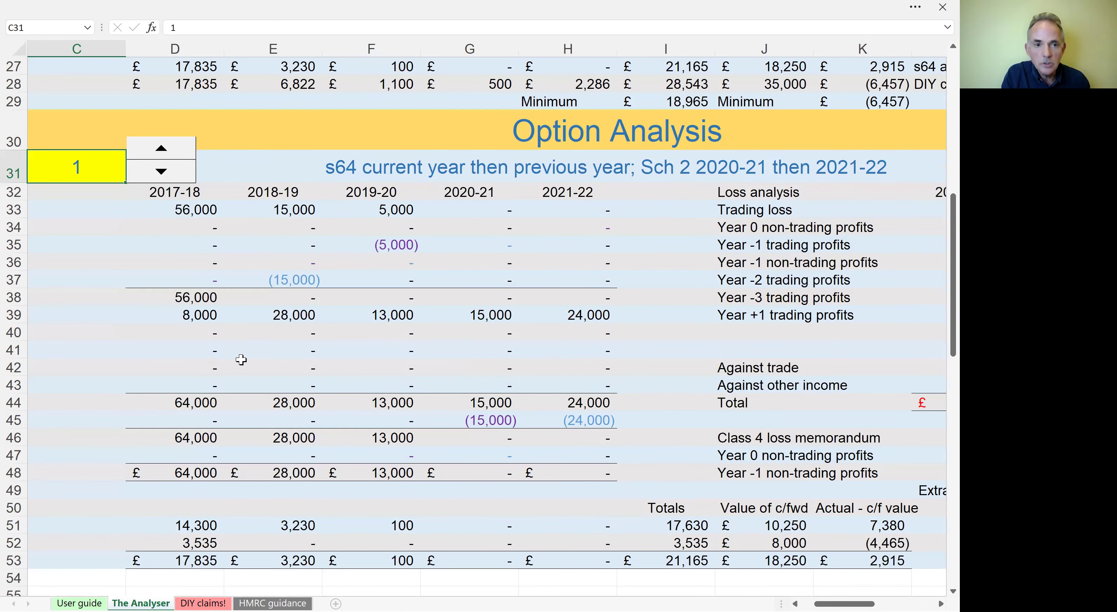
{"action": "key", "text": "Left"}
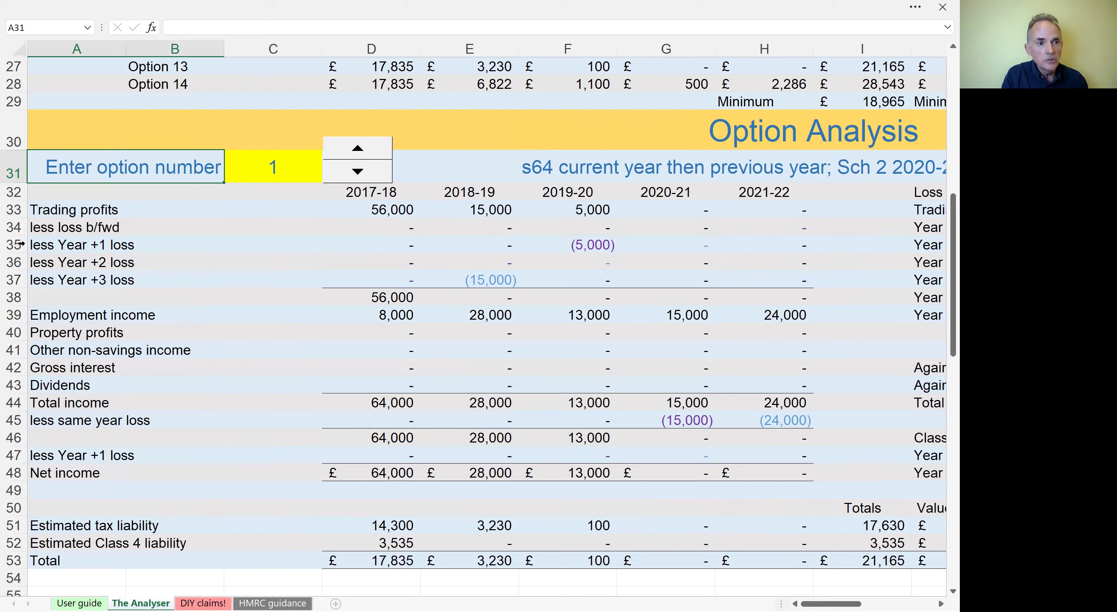
{"action": "left_click", "coordinate": [46, 246]}
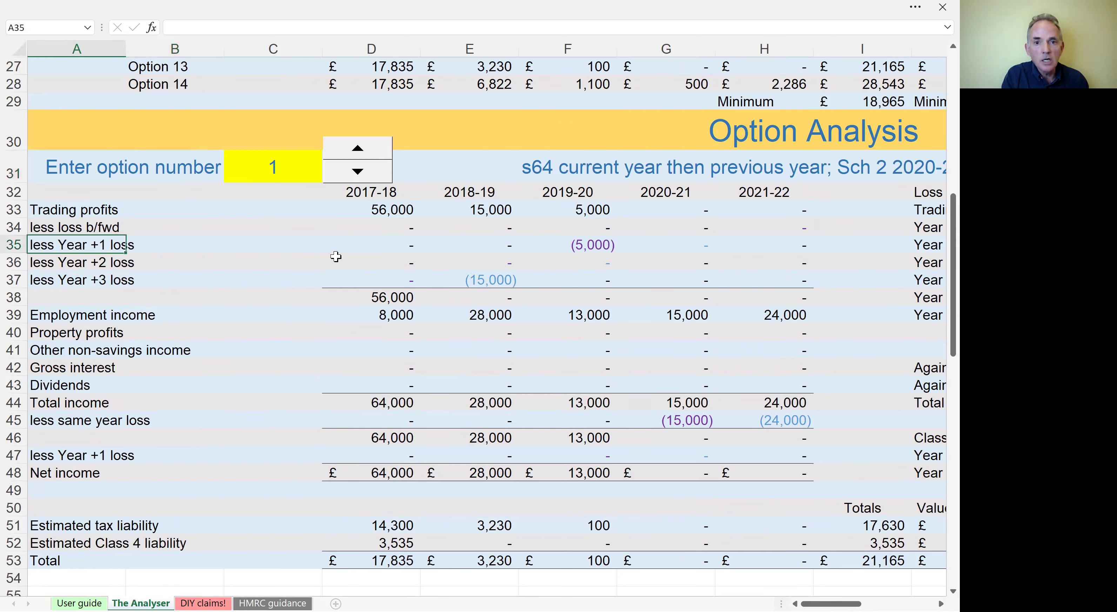
{"action": "left_click", "coordinate": [594, 247]}
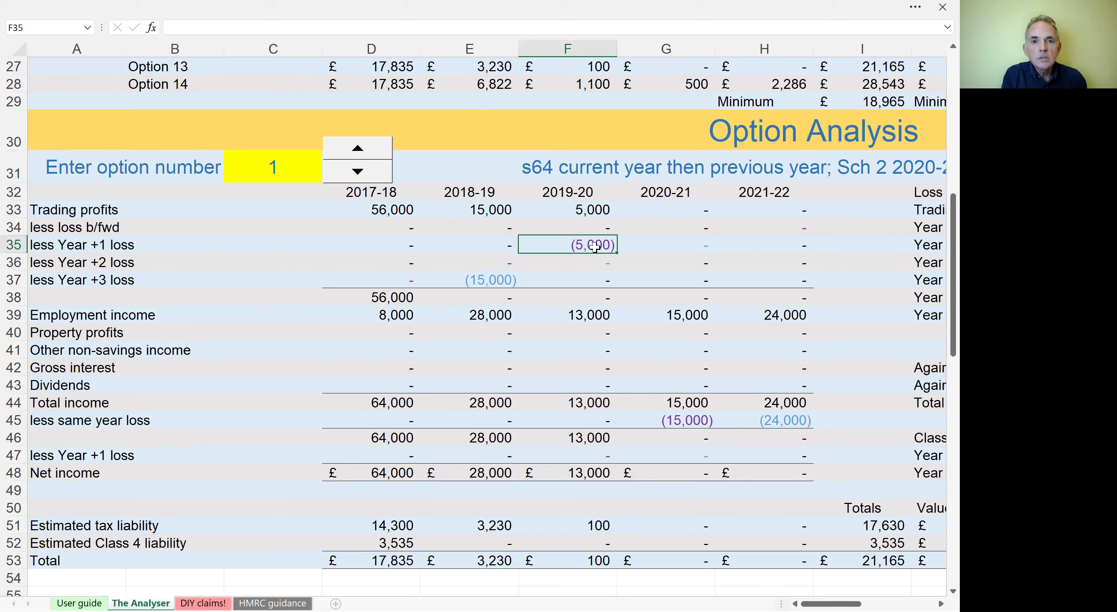
{"action": "left_click", "coordinate": [498, 288]}
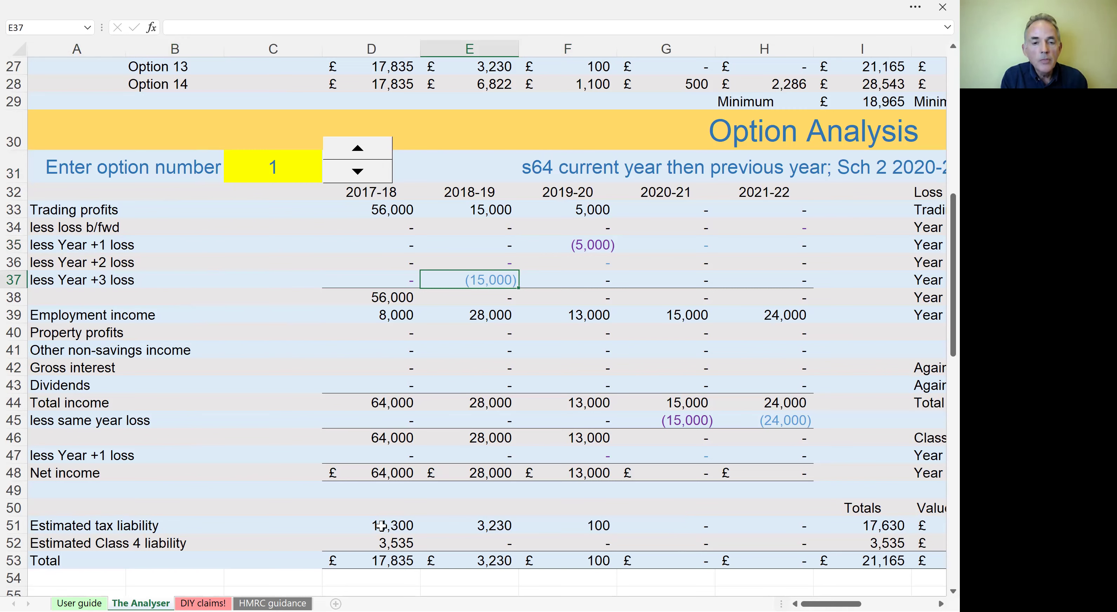
{"action": "left_click", "coordinate": [589, 242]}
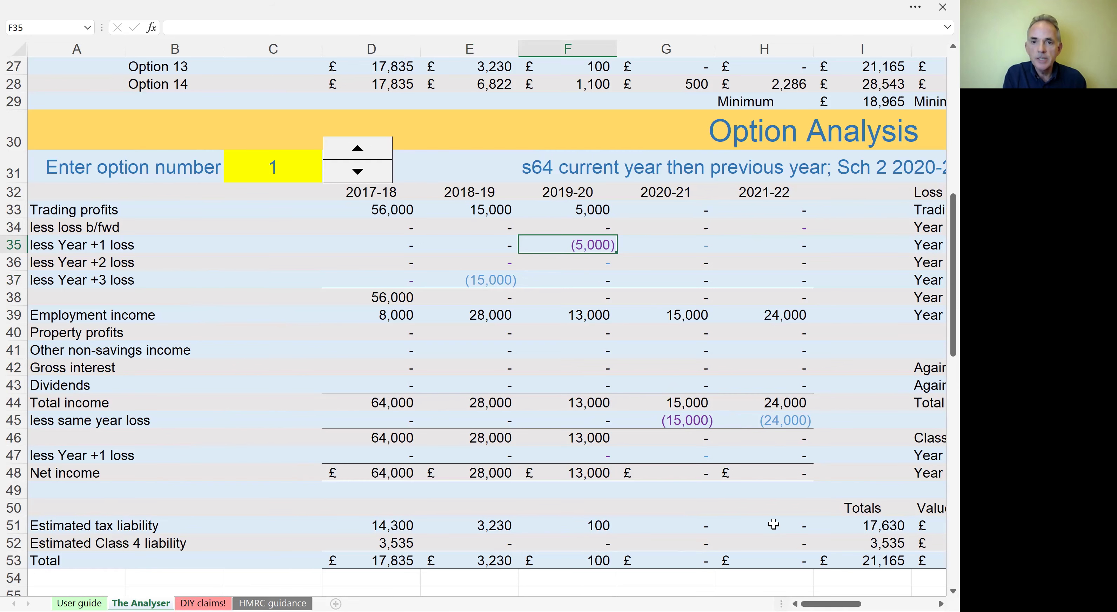
{"action": "scroll", "coordinate": [773, 524], "scroll_direction": "right", "scroll_amount": 3}
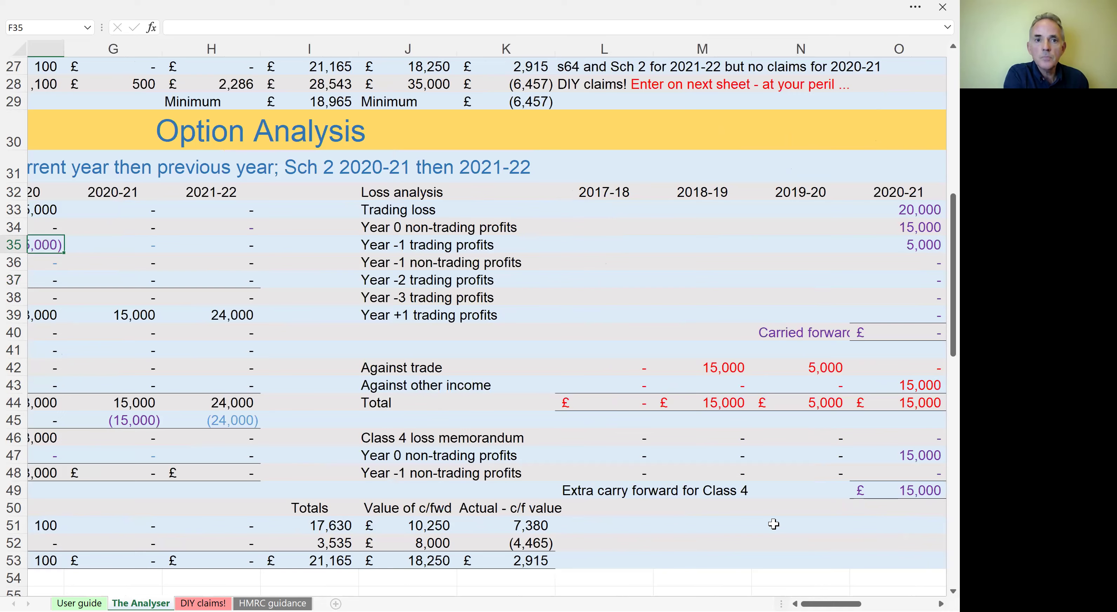
Step: Examine option 1's loss analysis for 2020-21 and 2021-22, including losses carried forward and the extra Class 4 carry forward
{"action": "scroll", "coordinate": [774, 524], "scroll_direction": "right", "scroll_amount": 1}
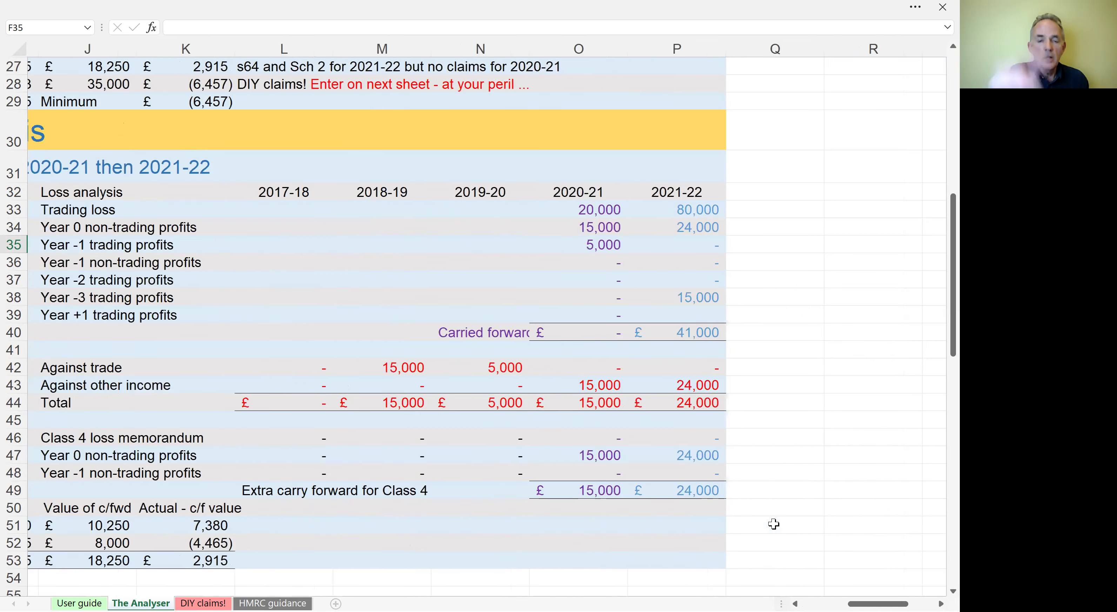
{"action": "scroll", "coordinate": [774, 524], "scroll_direction": "left", "scroll_amount": 1}
{"action": "scroll", "coordinate": [773, 525], "scroll_direction": "right", "scroll_amount": 1}
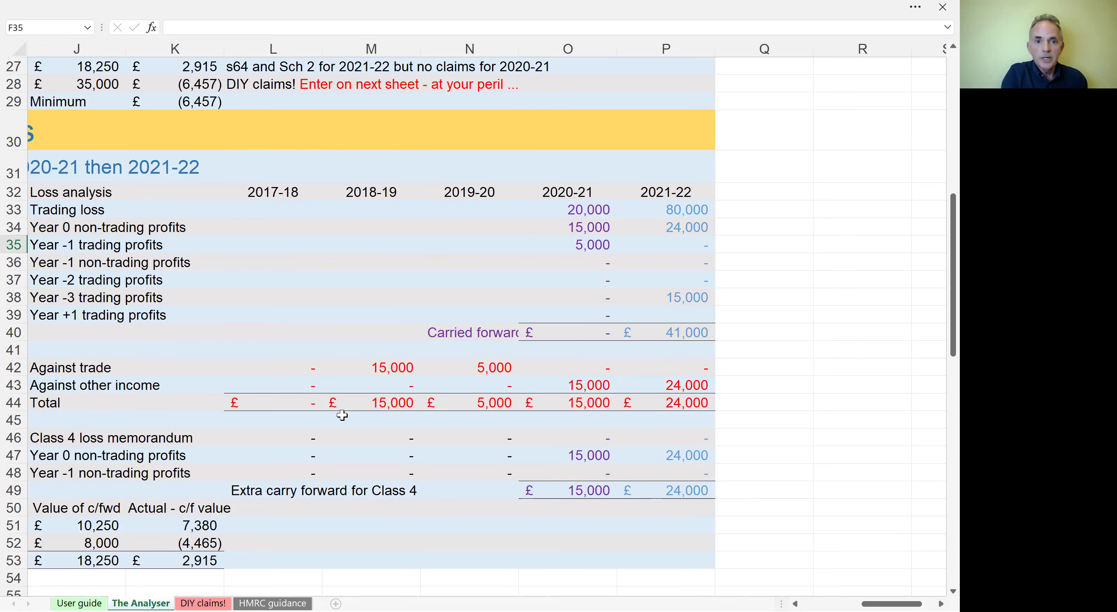
Step: Switch the Option Analysis to option 8 and review its yearly computation, totals and loss analysis
{"action": "scroll", "coordinate": [342, 416], "scroll_direction": "left", "scroll_amount": 5}
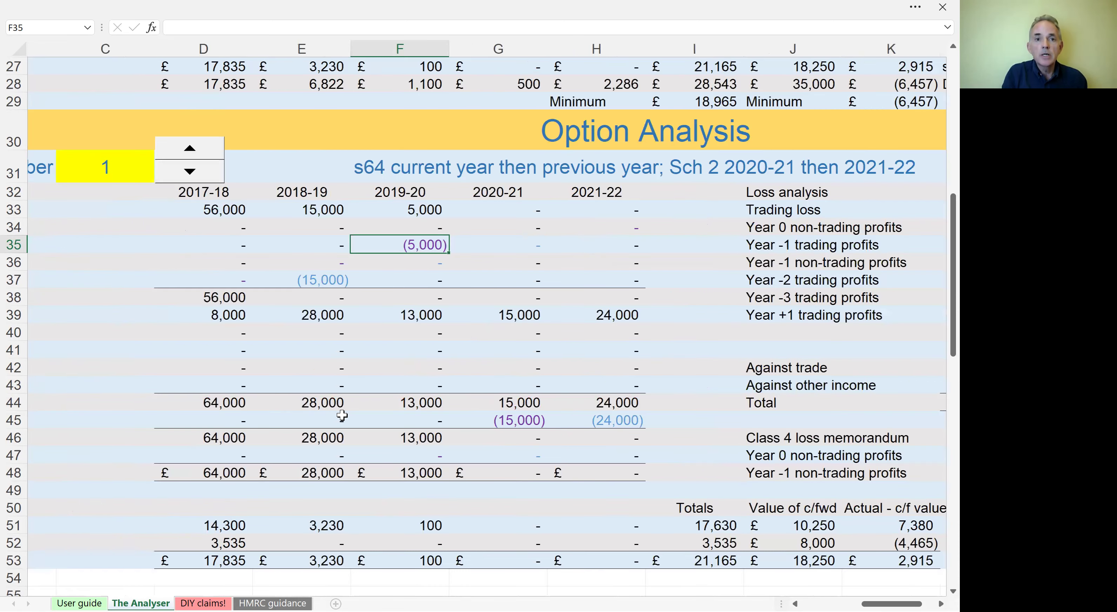
{"action": "scroll", "coordinate": [342, 416], "scroll_direction": "left", "scroll_amount": 2}
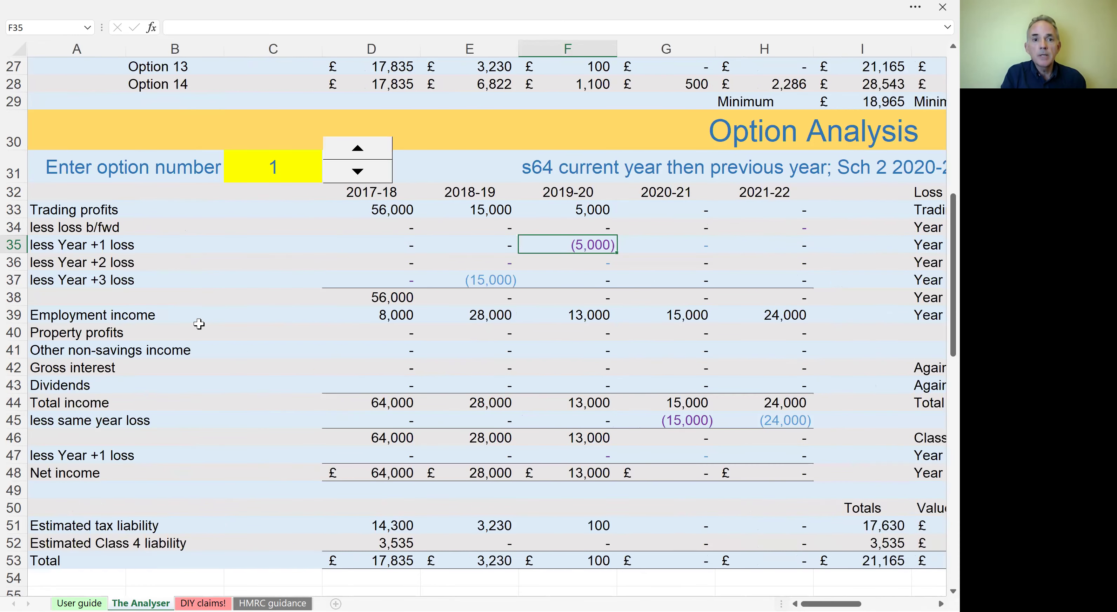
{"action": "left_click", "coordinate": [289, 161]}
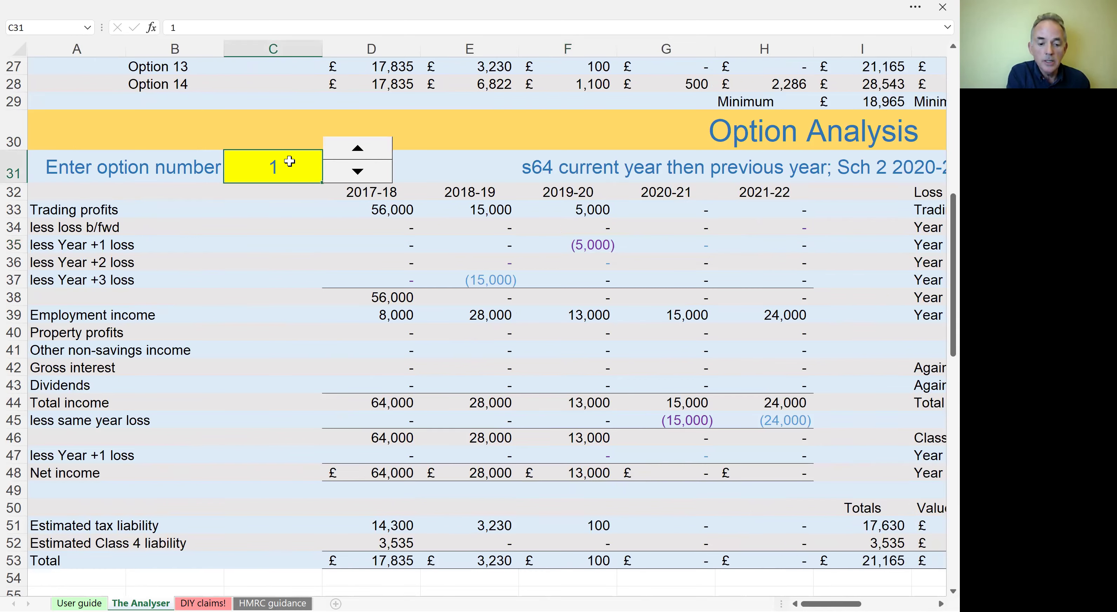
{"action": "type", "text": "8"}
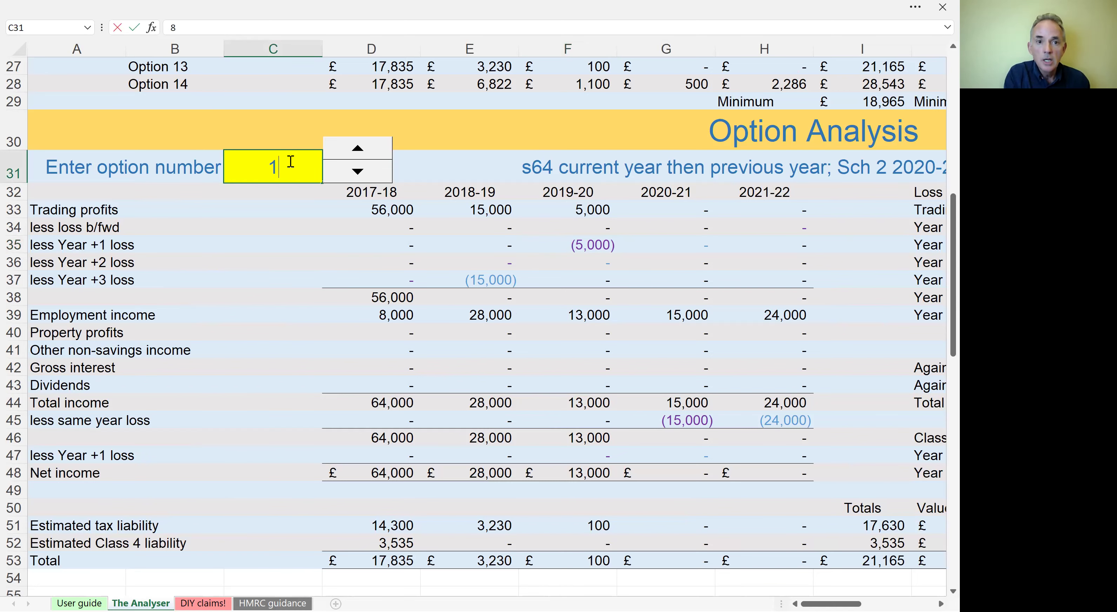
{"action": "key", "text": "Return"}
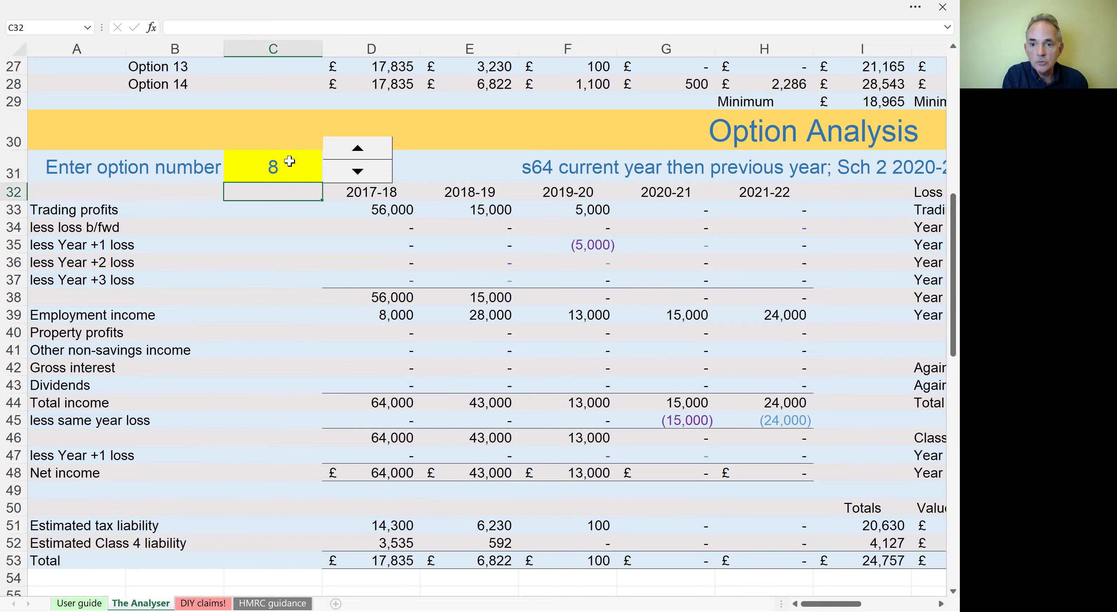
{"action": "scroll", "coordinate": [289, 161], "scroll_direction": "right", "scroll_amount": 2}
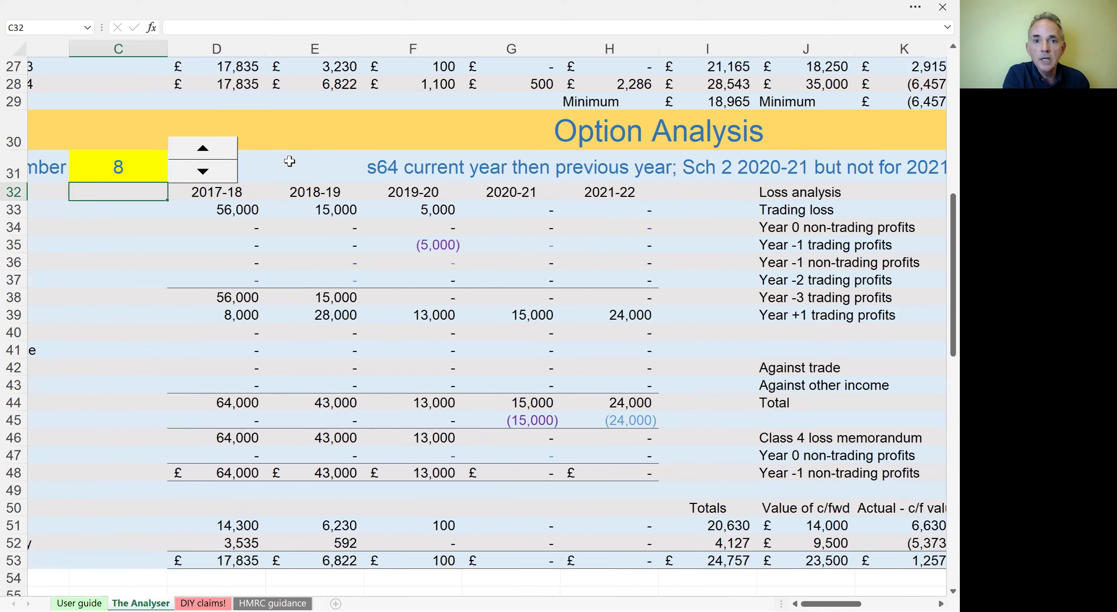
{"action": "scroll", "coordinate": [290, 161], "scroll_direction": "right", "scroll_amount": 2}
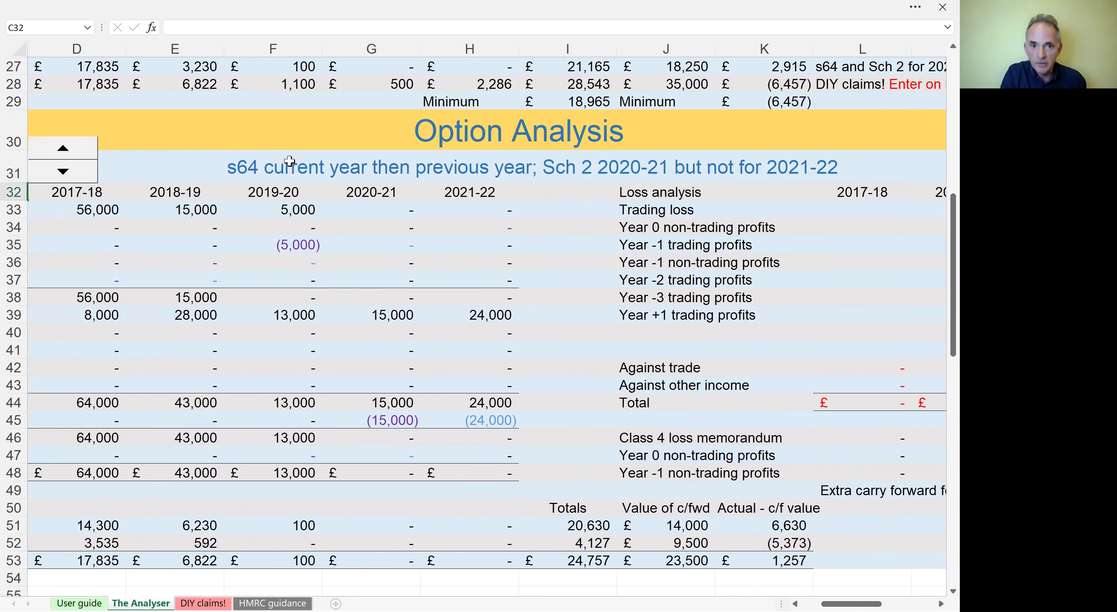
{"action": "scroll", "coordinate": [289, 161], "scroll_direction": "right", "scroll_amount": 3}
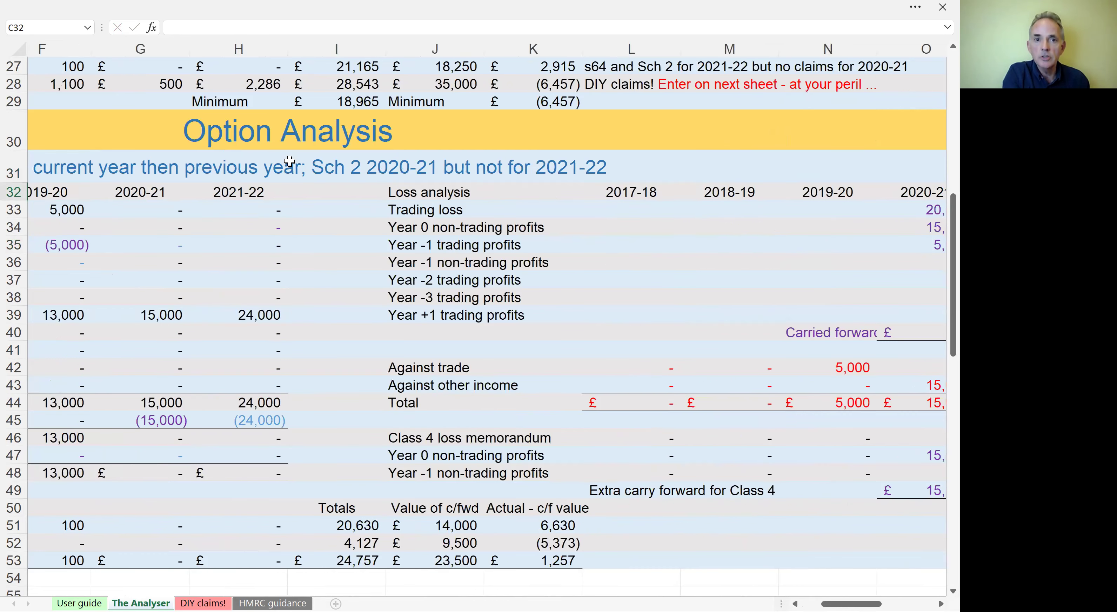
{"action": "scroll", "coordinate": [289, 161], "scroll_direction": "left", "scroll_amount": 1}
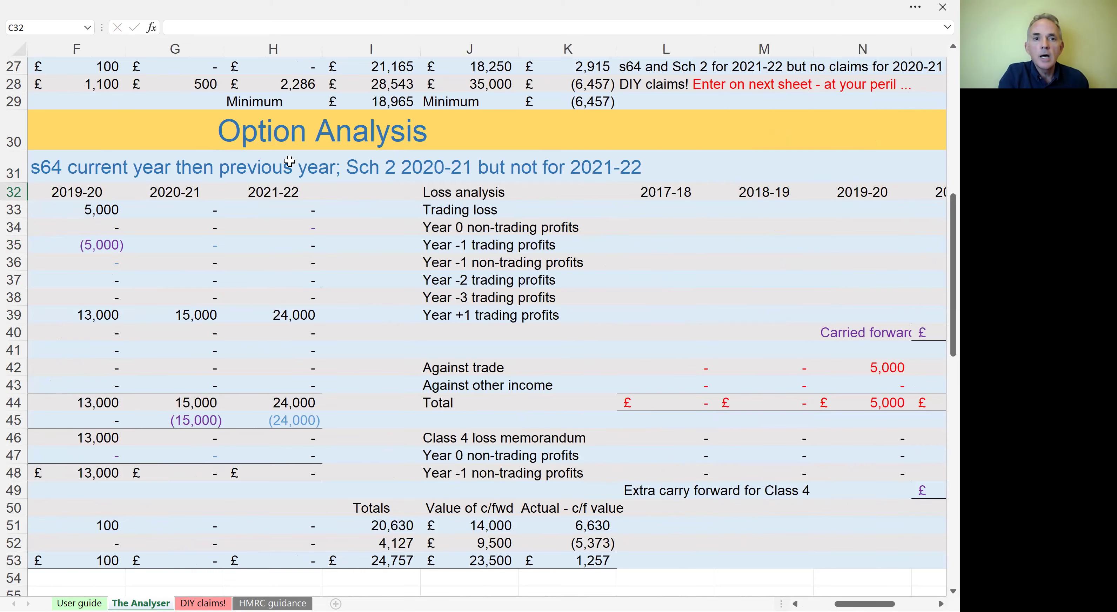
Step: Set the Option Analysis to option 6 and examine its loss reliefs, totals and value of c/fwd
{"action": "scroll", "coordinate": [289, 161], "scroll_direction": "left", "scroll_amount": 3}
{"action": "scroll", "coordinate": [289, 161], "scroll_direction": "left", "scroll_amount": 2}
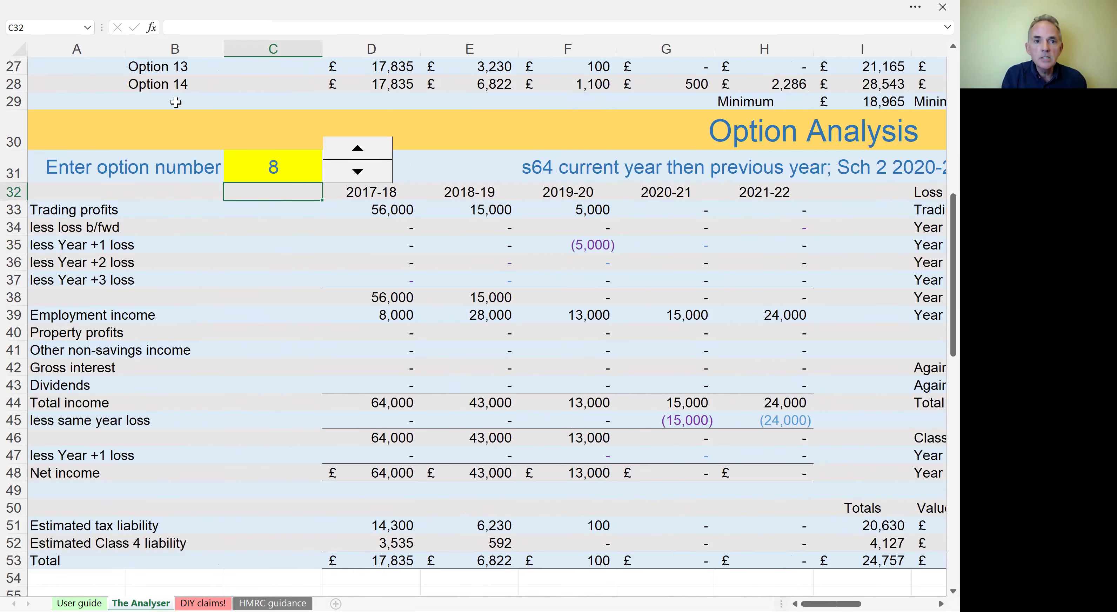
{"action": "left_click", "coordinate": [271, 161]}
{"action": "type", "text": "6"}
{"action": "key", "text": "Return"}
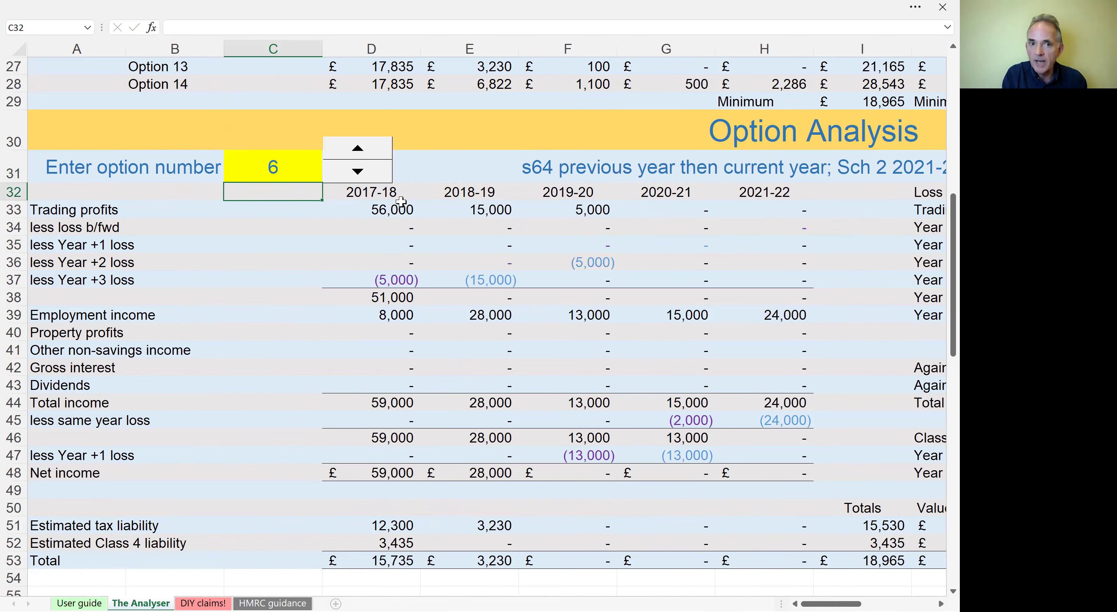
{"action": "scroll", "coordinate": [514, 316], "scroll_direction": "right", "scroll_amount": 3}
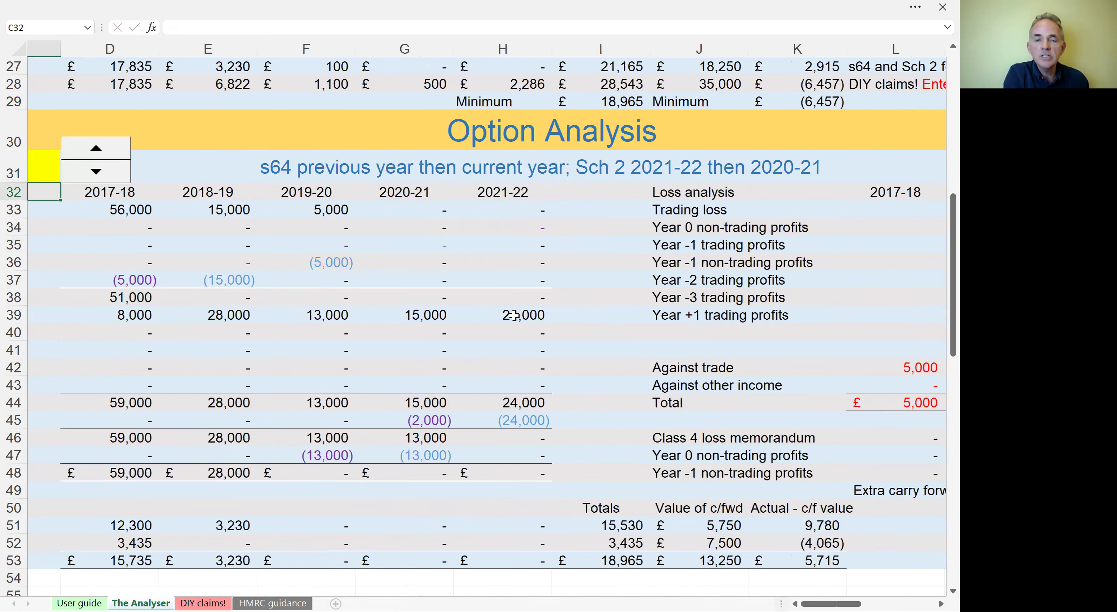
{"action": "scroll", "coordinate": [514, 315], "scroll_direction": "right", "scroll_amount": 1}
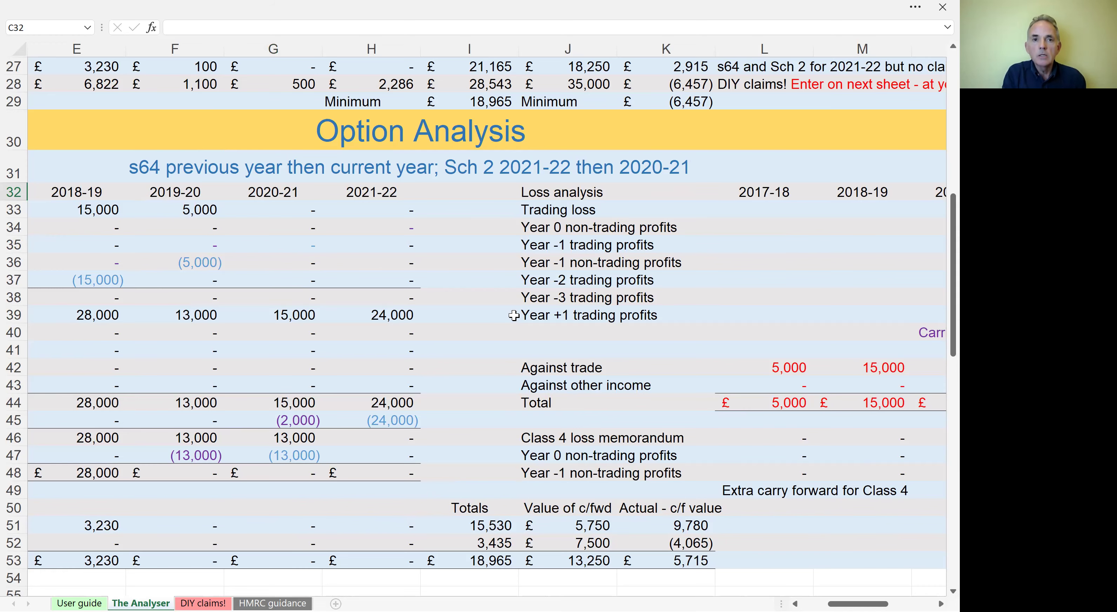
Step: Advance the Option Analysis to option 7 and review its computation and loss analysis with all losses carried forward
{"action": "scroll", "coordinate": [514, 316], "scroll_direction": "left", "scroll_amount": 4}
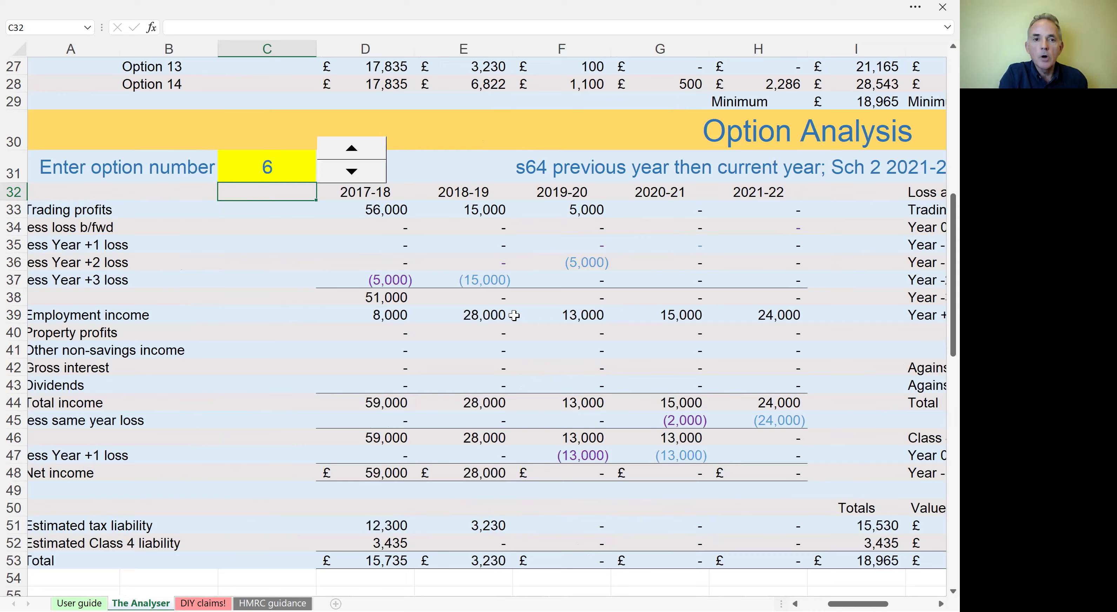
{"action": "scroll", "coordinate": [514, 316], "scroll_direction": "right", "scroll_amount": 1}
{"action": "scroll", "coordinate": [121, 168], "scroll_direction": "right", "scroll_amount": 1}
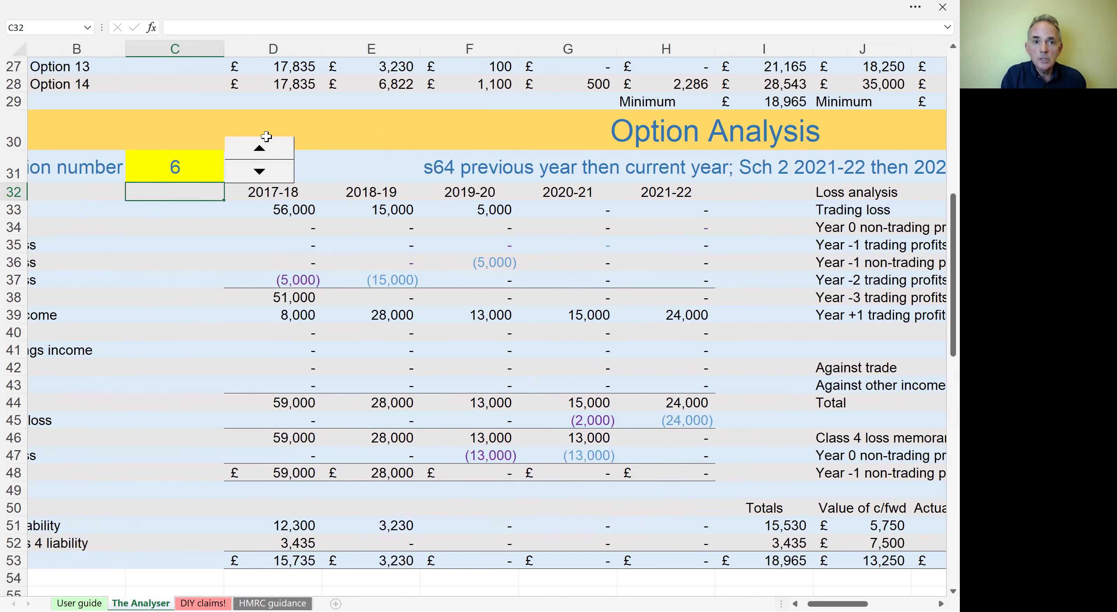
{"action": "left_click", "coordinate": [259, 149]}
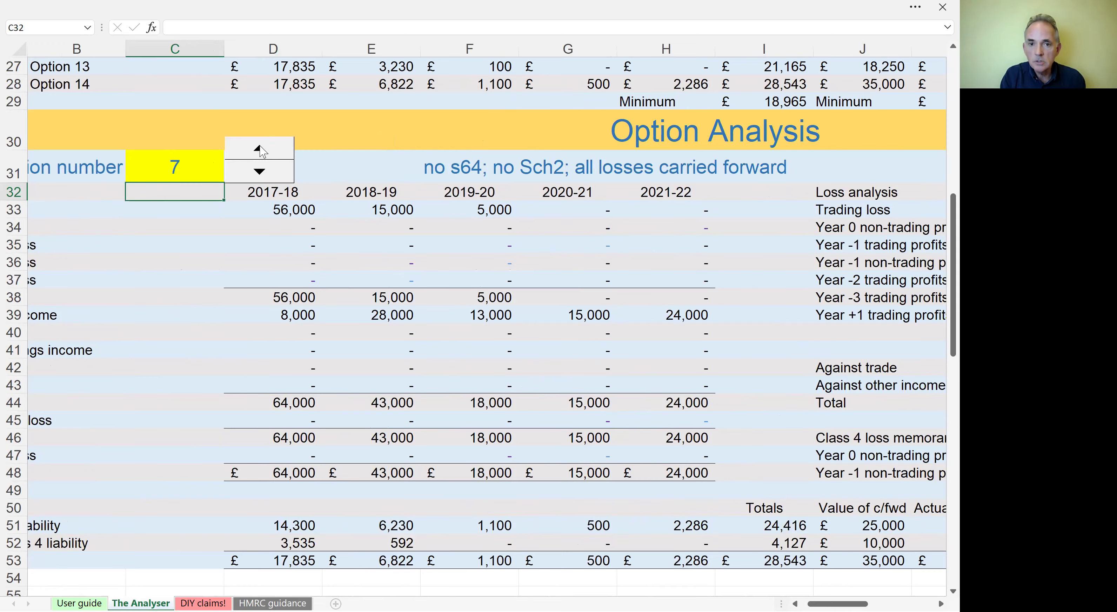
{"action": "scroll", "coordinate": [262, 151], "scroll_direction": "right", "scroll_amount": 1}
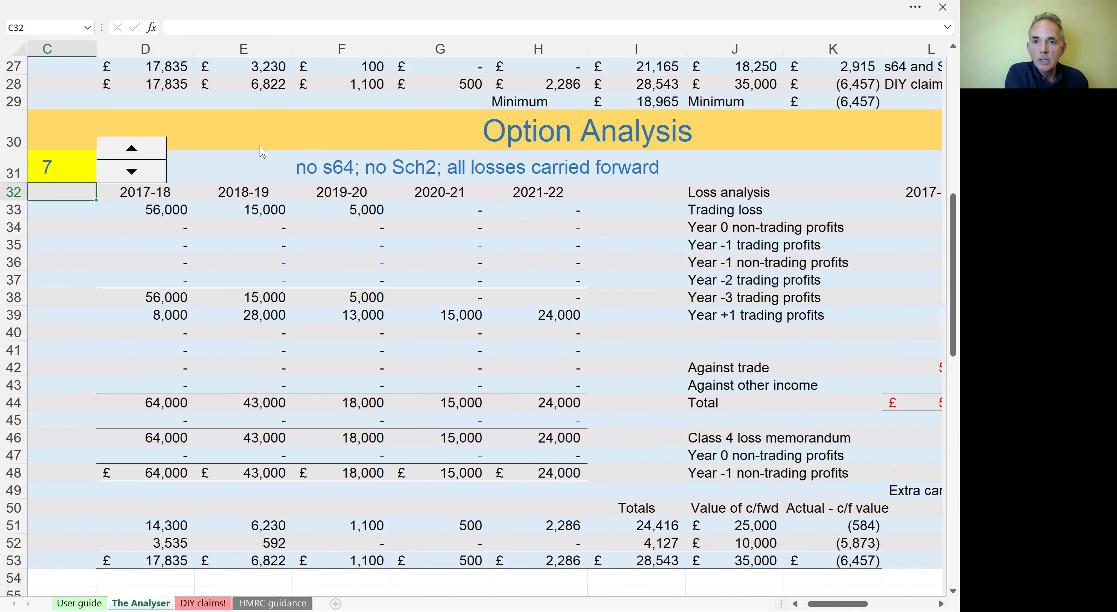
{"action": "scroll", "coordinate": [261, 150], "scroll_direction": "right", "scroll_amount": 6}
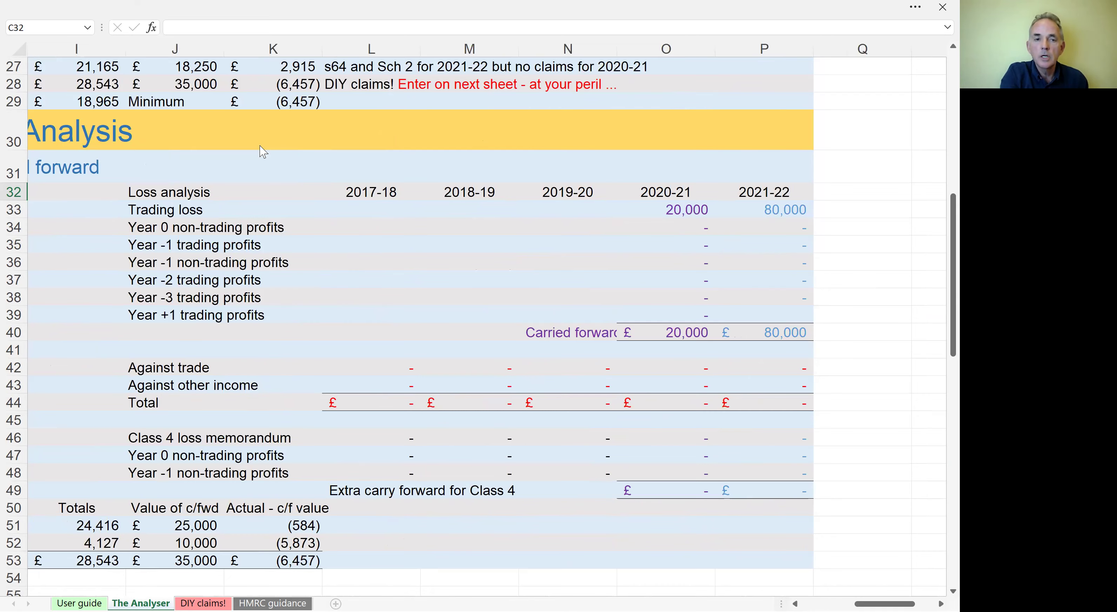
{"action": "scroll", "coordinate": [262, 152], "scroll_direction": "left", "scroll_amount": 3}
{"action": "scroll", "coordinate": [262, 151], "scroll_direction": "left", "scroll_amount": 3}
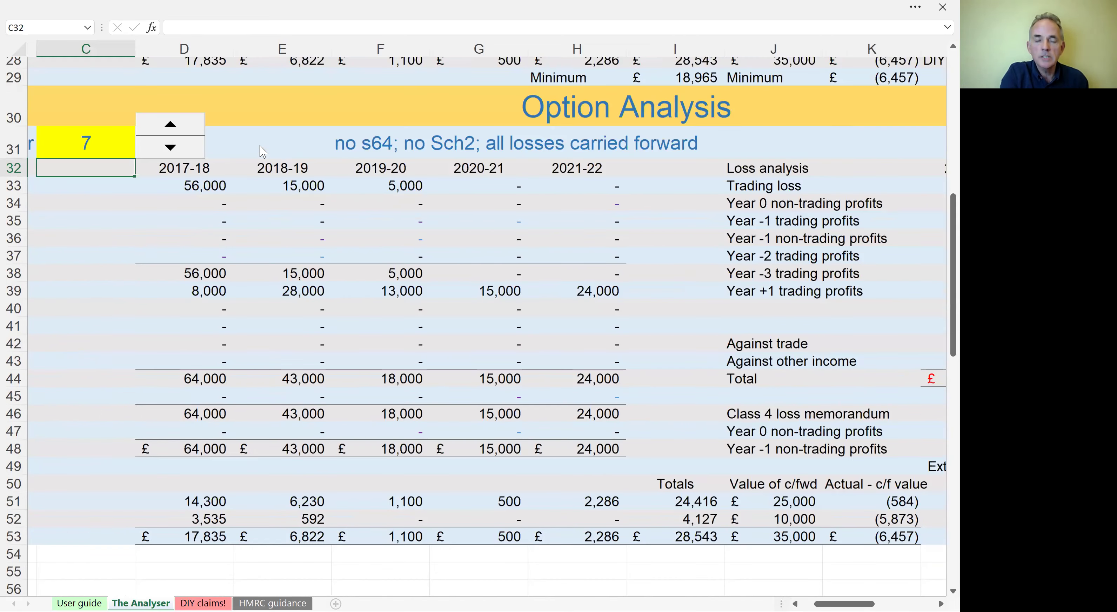
Step: Open the DIY claims! sheet from the options summary and enlarge it around the yellow claim entry cells
{"action": "scroll", "coordinate": [262, 151], "scroll_direction": "up", "scroll_amount": 4}
{"action": "scroll", "coordinate": [262, 151], "scroll_direction": "left", "scroll_amount": 1}
{"action": "scroll", "coordinate": [262, 151], "scroll_direction": "up", "scroll_amount": 1}
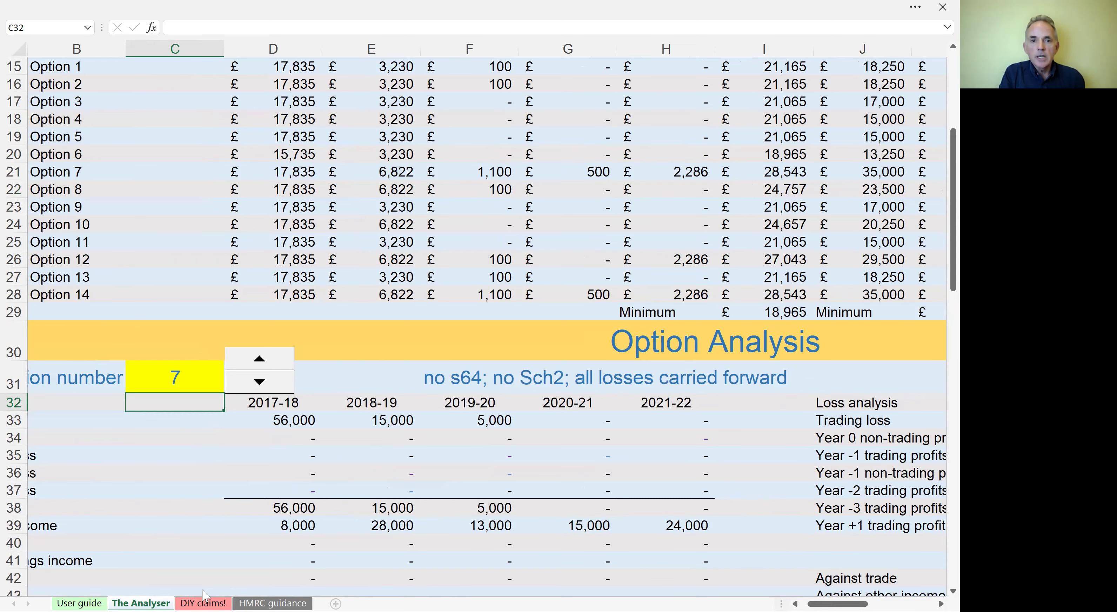
{"action": "left_click", "coordinate": [204, 603]}
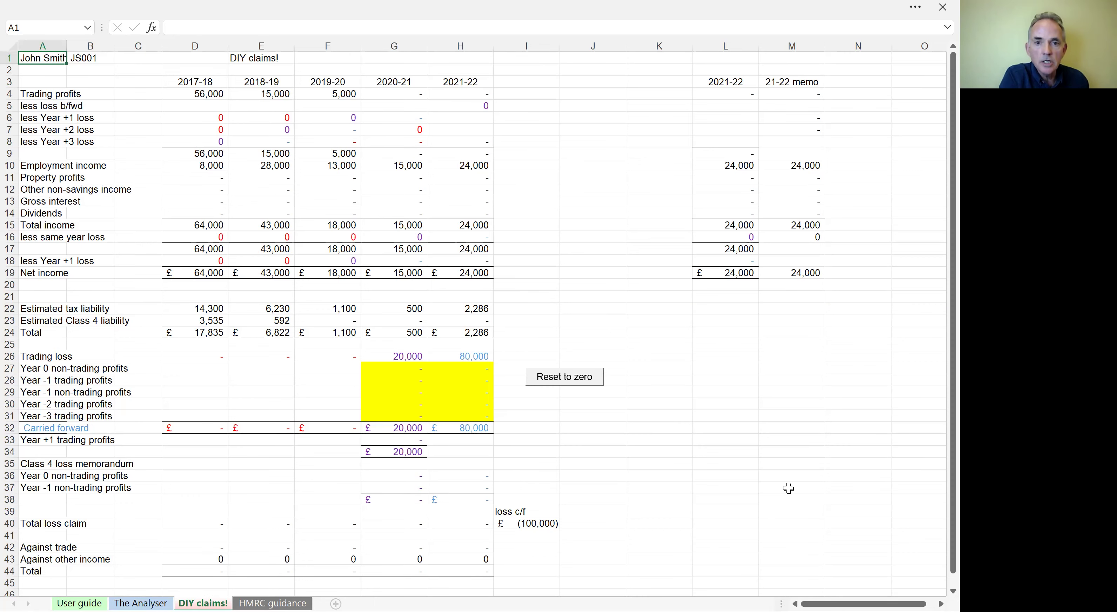
{"action": "scroll", "coordinate": [789, 488], "scroll_direction": "up", "scroll_amount": 3, "text": "ctrl"}
{"action": "scroll", "coordinate": [788, 488], "scroll_direction": "down", "scroll_amount": 1, "text": "ctrl"}
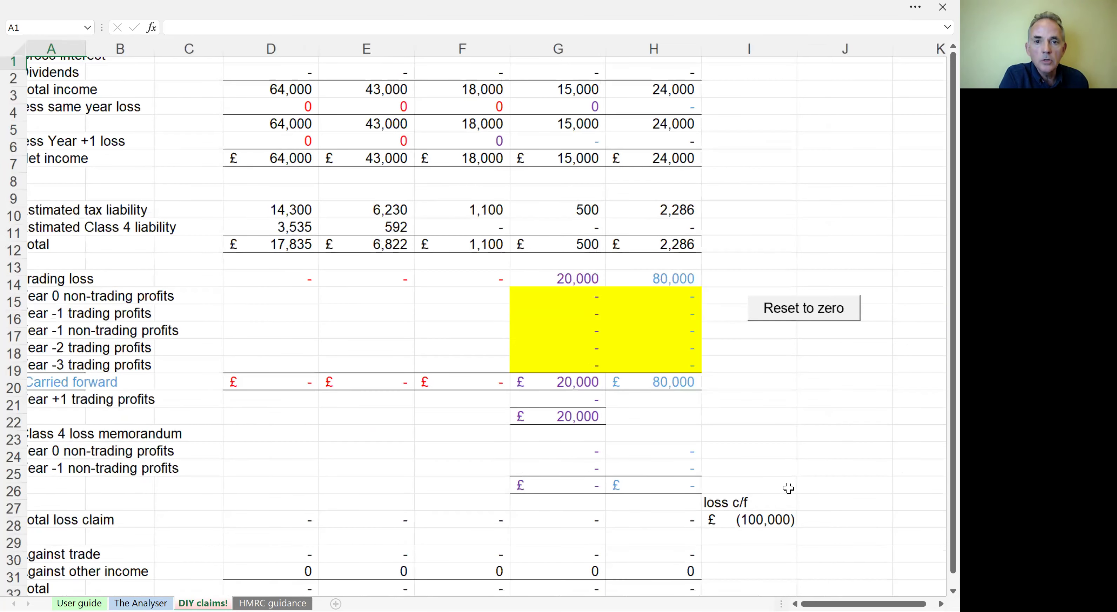
{"action": "scroll", "coordinate": [788, 488], "scroll_direction": "down", "scroll_amount": 4}
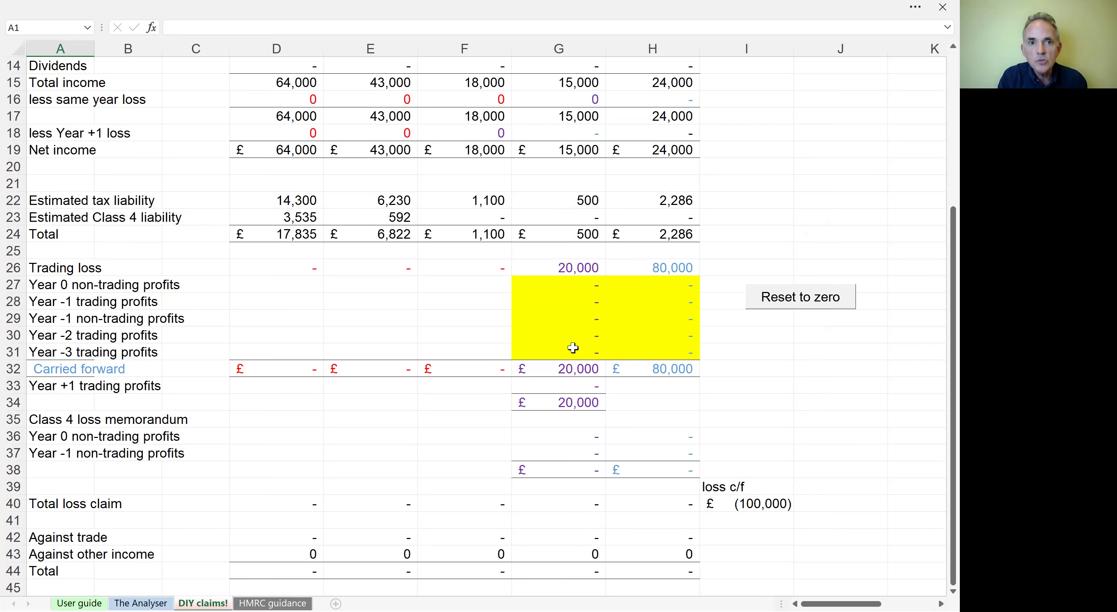
Step: Enter trial DIY claims against Year -3 trading profits: 20000 for the 2020-21 loss and 80000 for the 2021-22 loss
{"action": "left_click", "coordinate": [553, 354]}
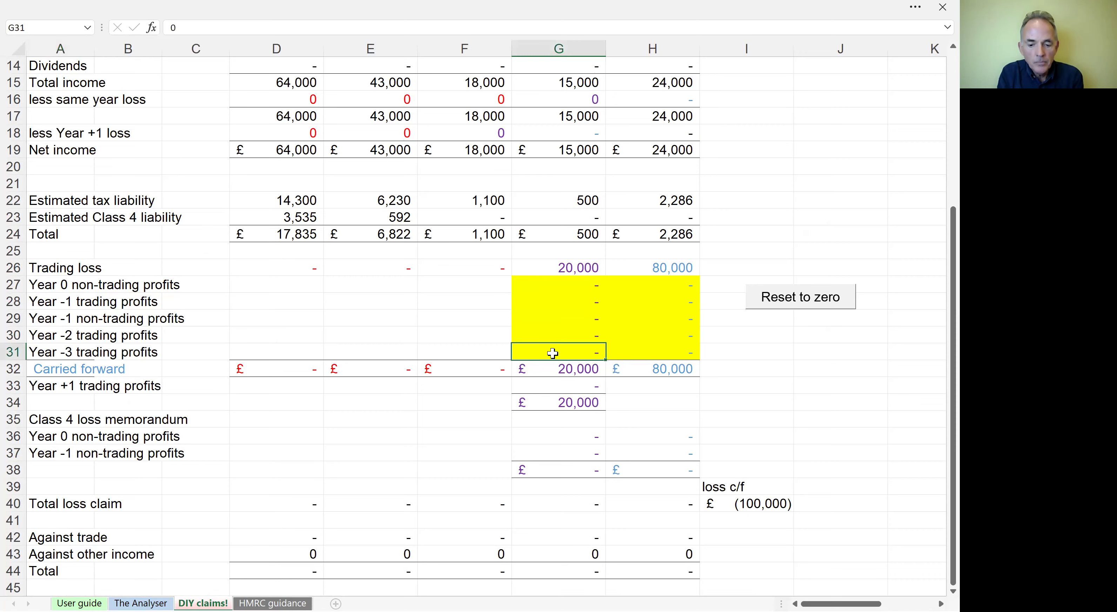
{"action": "type", "text": "2000"}
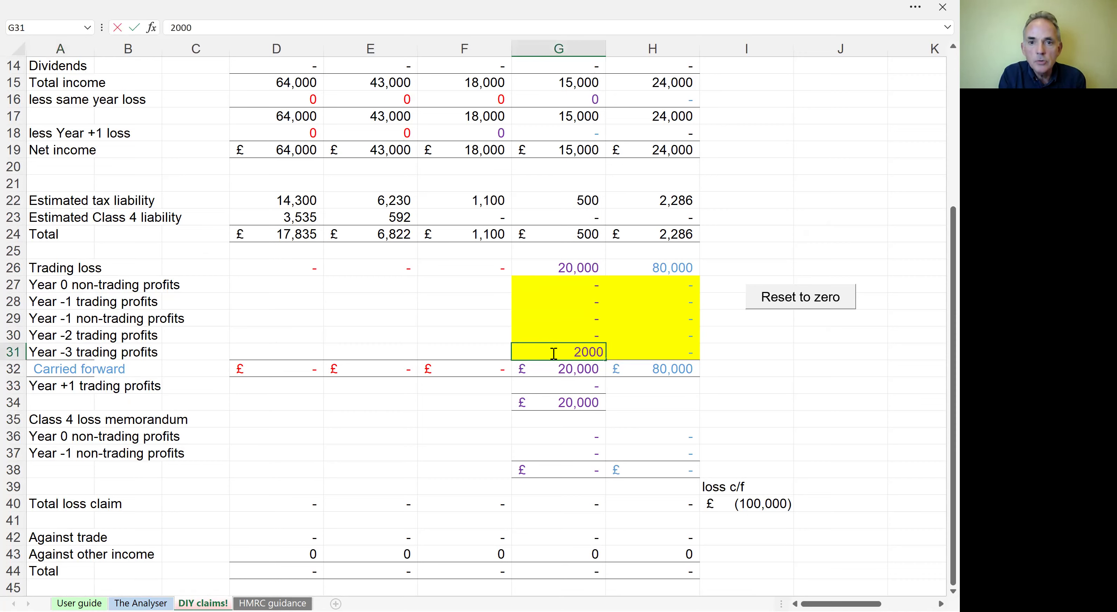
{"action": "type", "text": "0"}
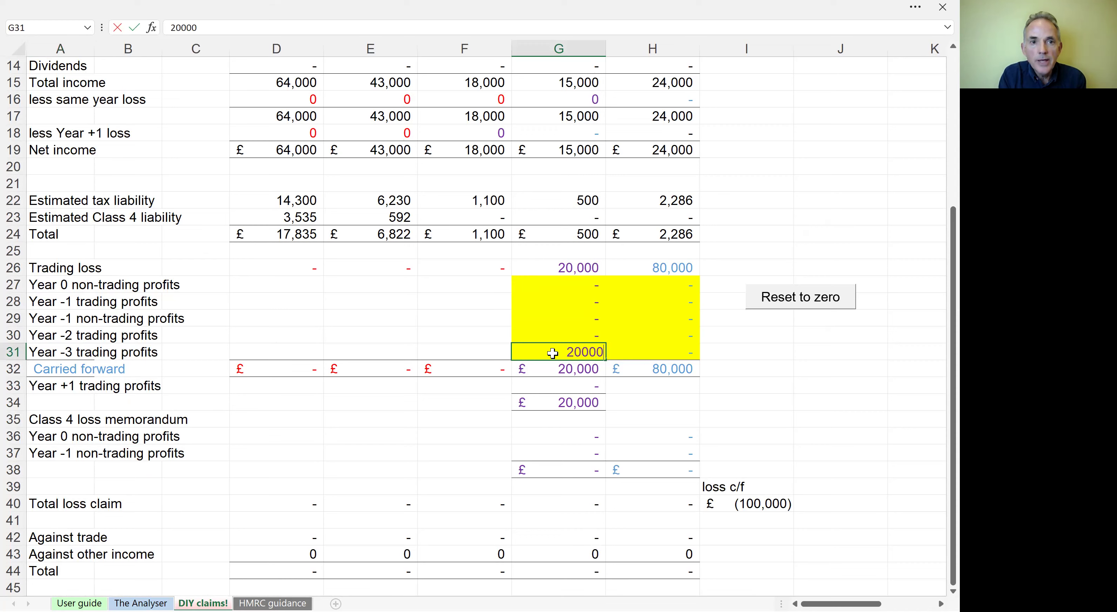
{"action": "key", "text": "Return"}
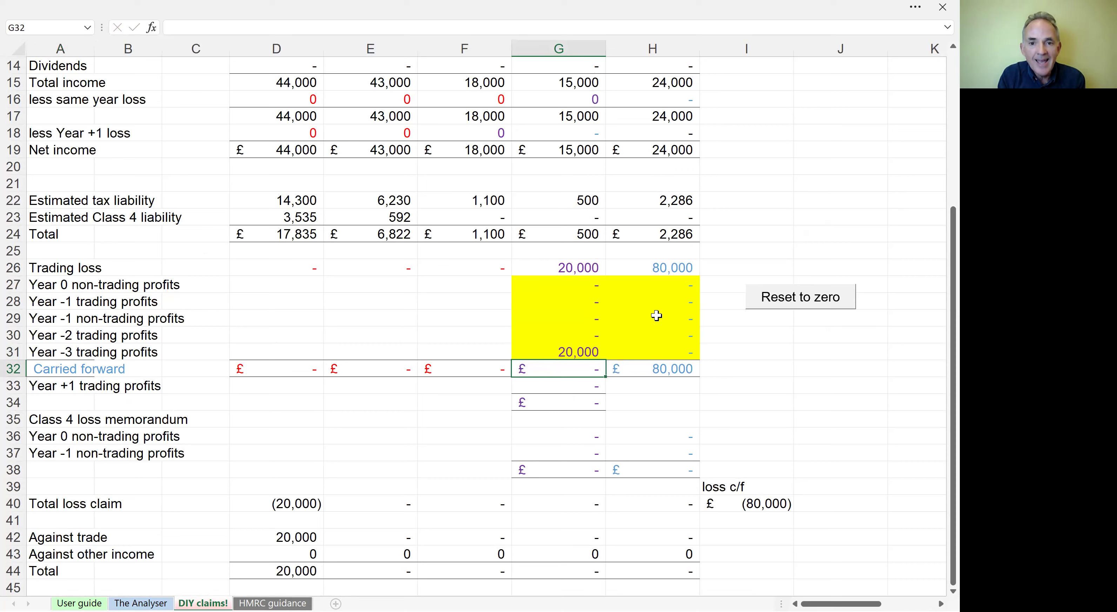
{"action": "left_click", "coordinate": [661, 356]}
{"action": "type", "text": "80000"}
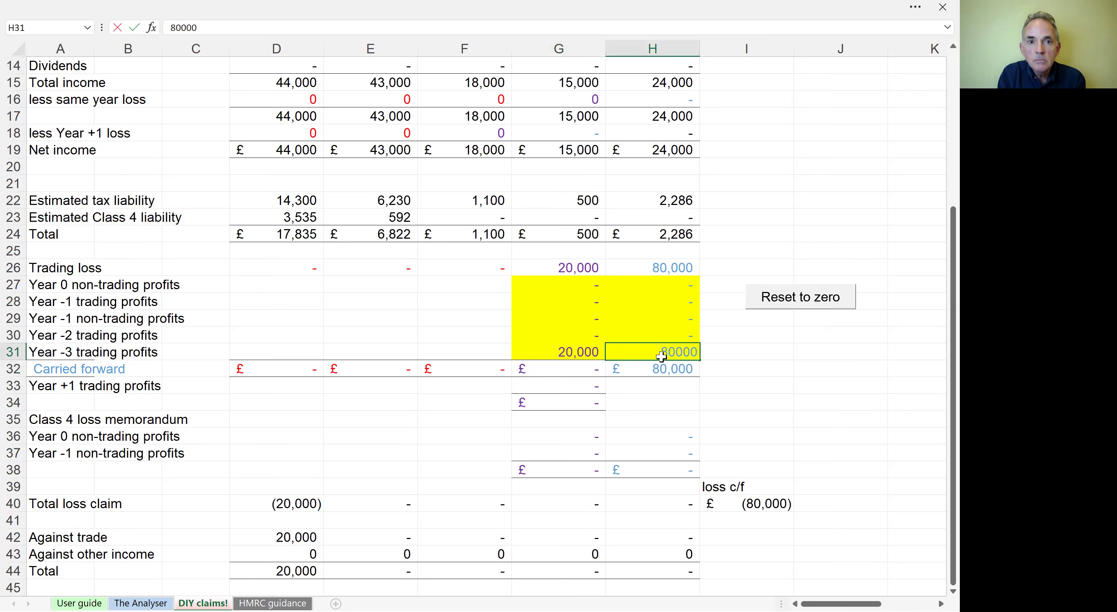
{"action": "key", "text": "Return"}
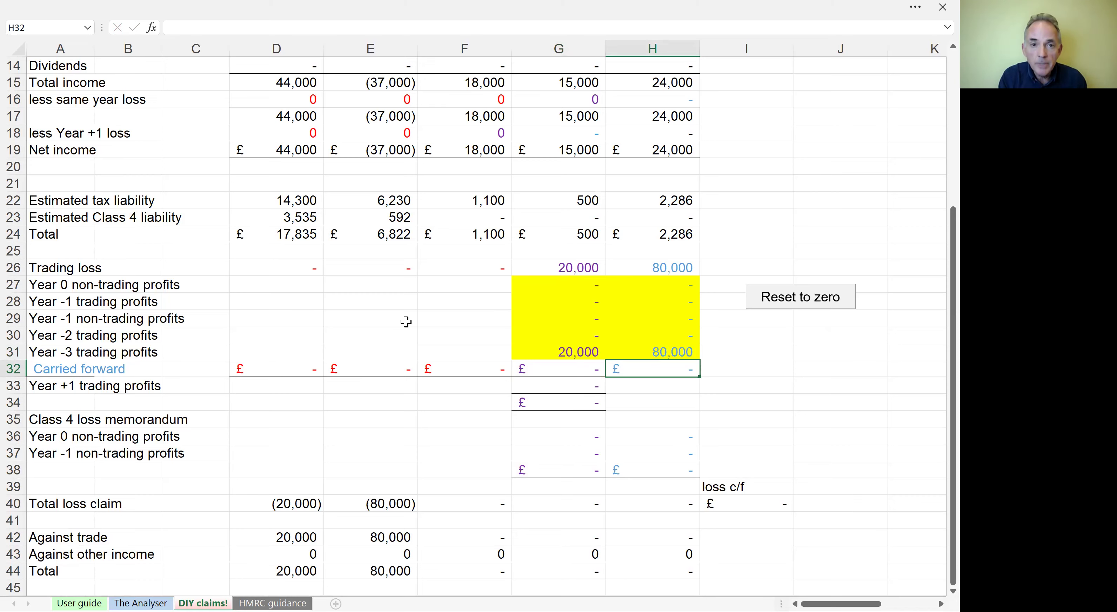
Step: Review how the DIY claims affect each year's profits and income, and reset the claims to zero
{"action": "scroll", "coordinate": [406, 322], "scroll_direction": "up", "scroll_amount": 1}
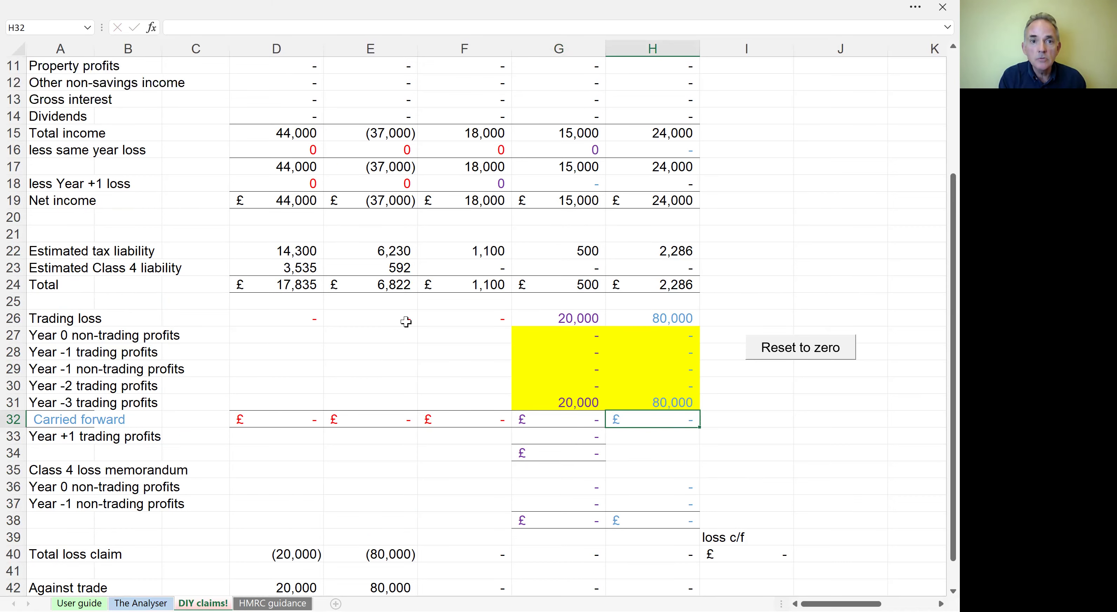
{"action": "scroll", "coordinate": [406, 322], "scroll_direction": "up", "scroll_amount": 3}
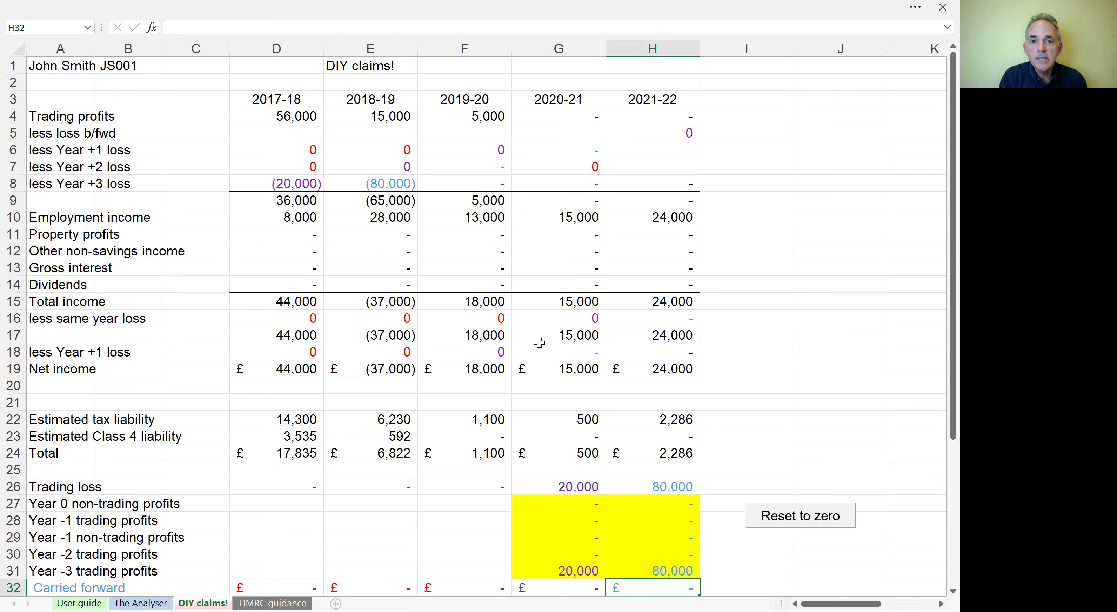
{"action": "left_click", "coordinate": [805, 526]}
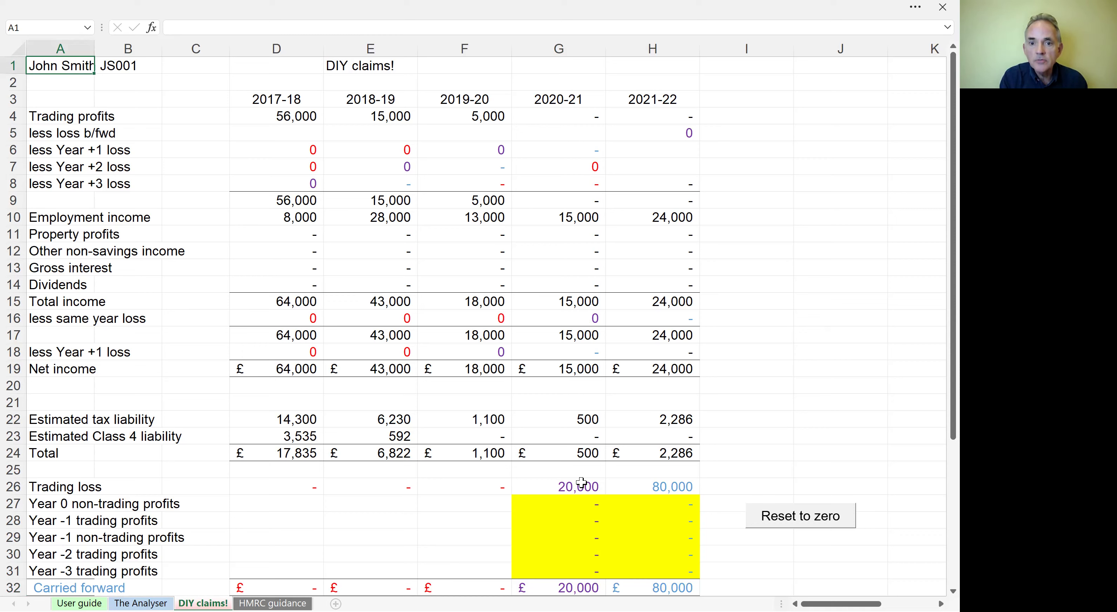
{"action": "left_click", "coordinate": [486, 350]}
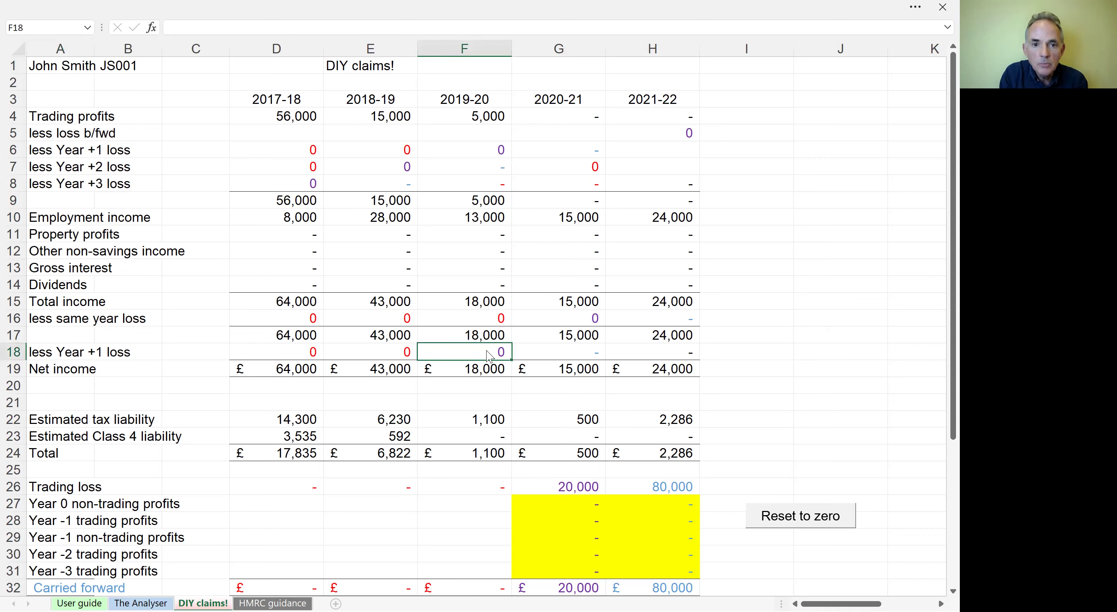
Step: Enter DIY claims for the 2020-21 loss: 5000 against Year -1 trading profits and 13000 against Year -1 non-trading profits
{"action": "double_click", "coordinate": [489, 356]}
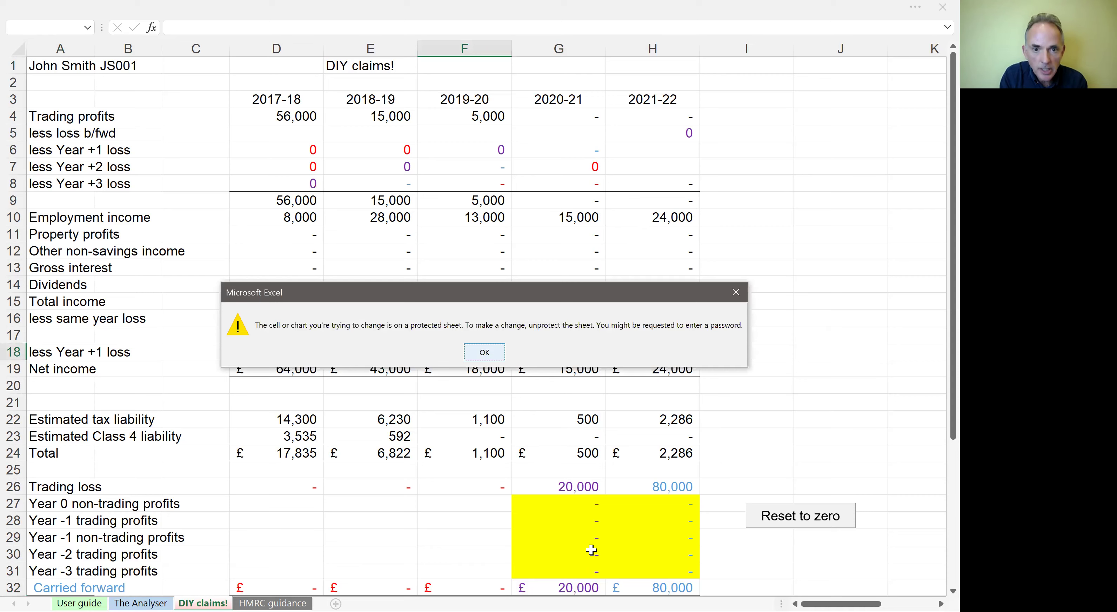
{"action": "key", "text": "Return"}
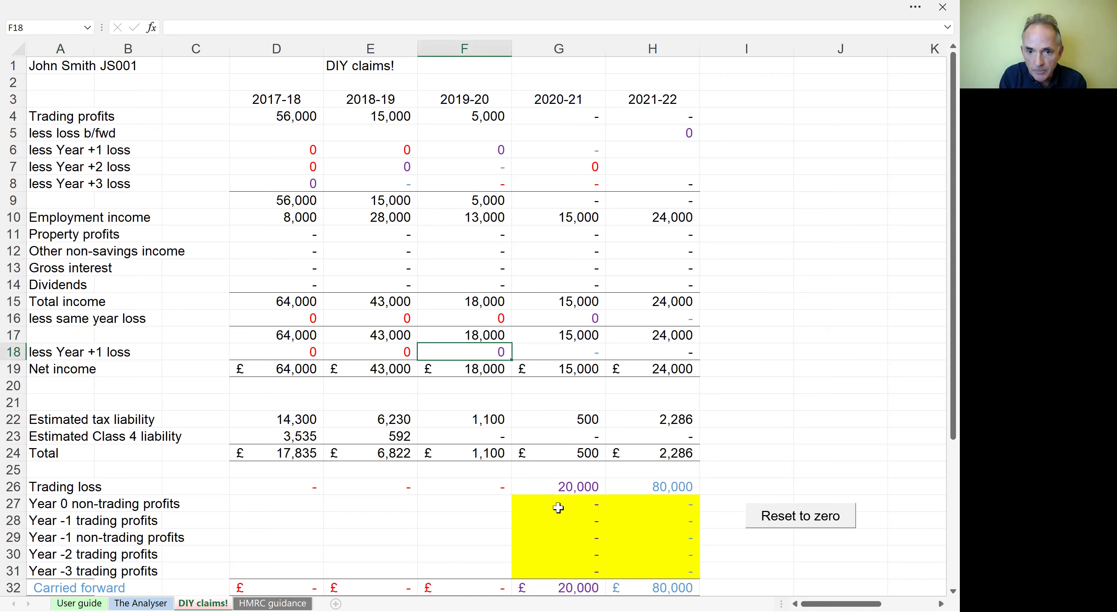
{"action": "left_click", "coordinate": [566, 525]}
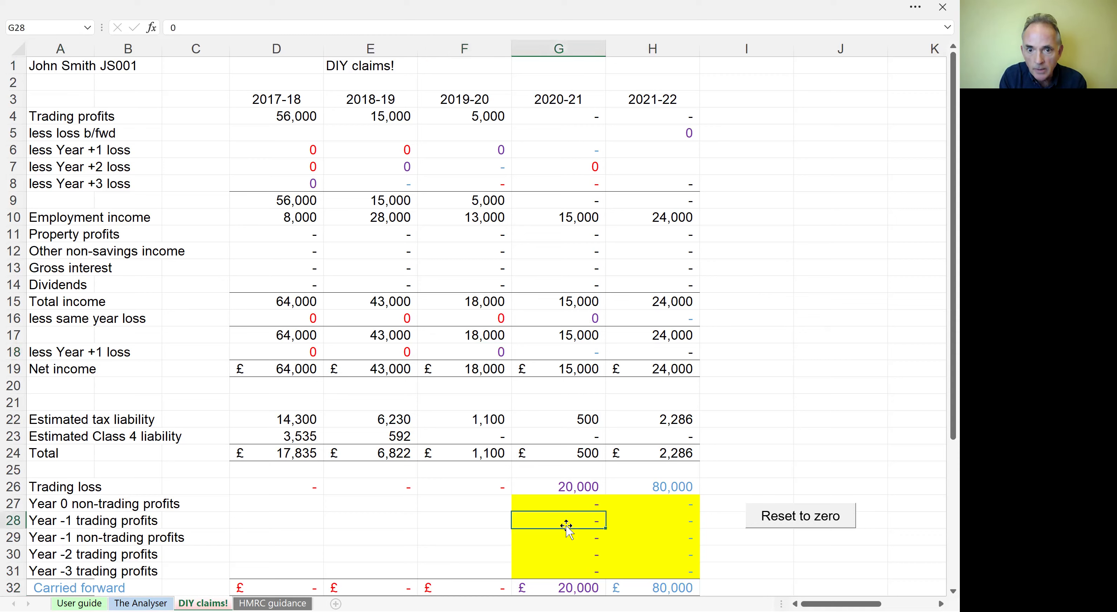
{"action": "type", "text": "5"}
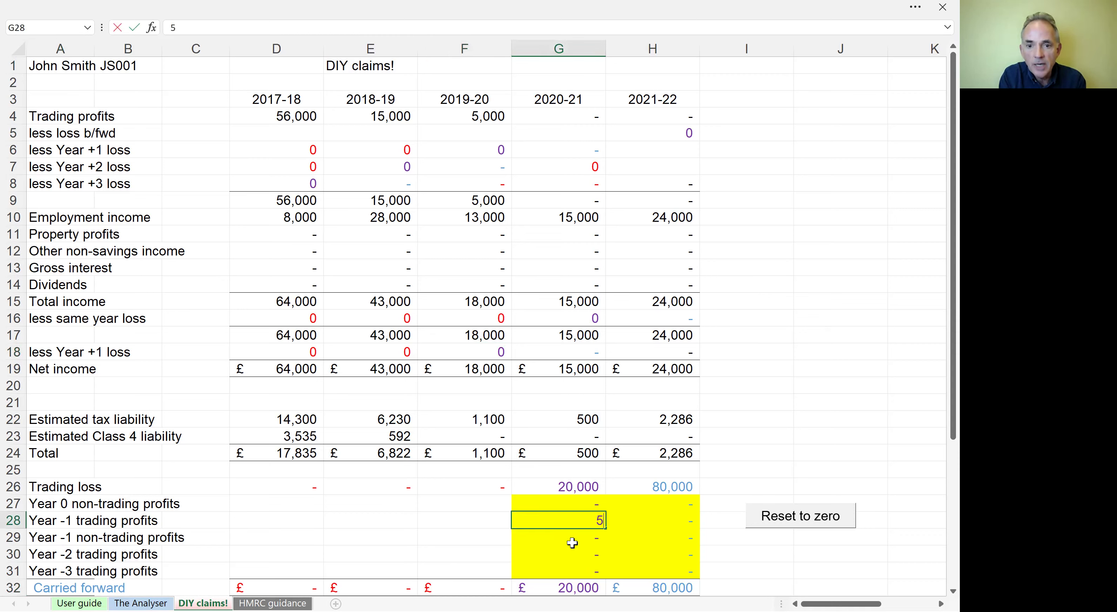
{"action": "type", "text": "000"}
{"action": "key", "text": "Return"}
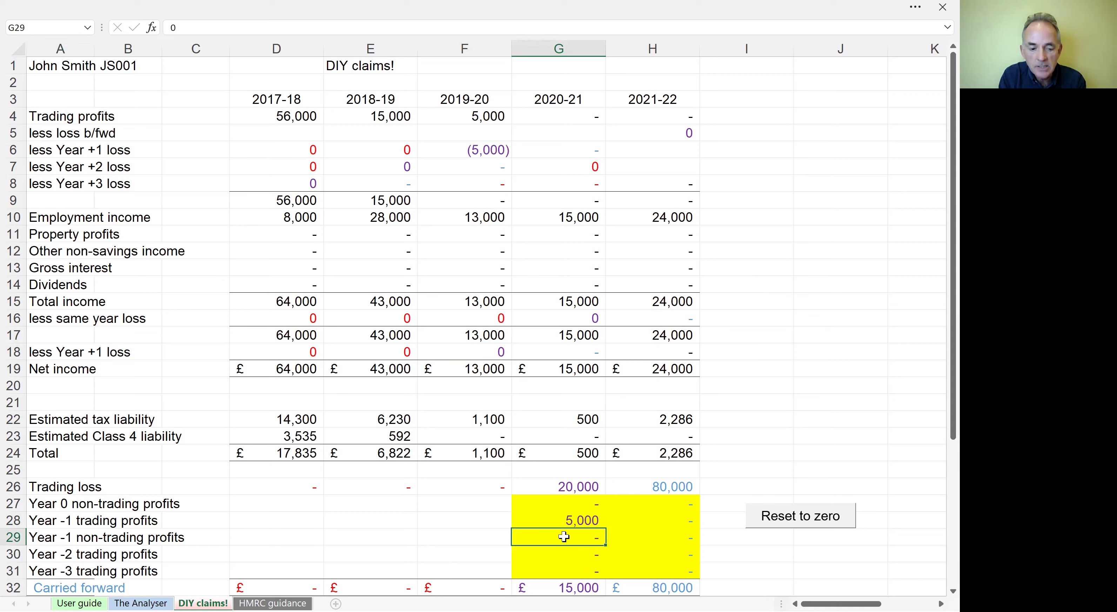
{"action": "type", "text": "1"}
{"action": "type", "text": "3,00"}
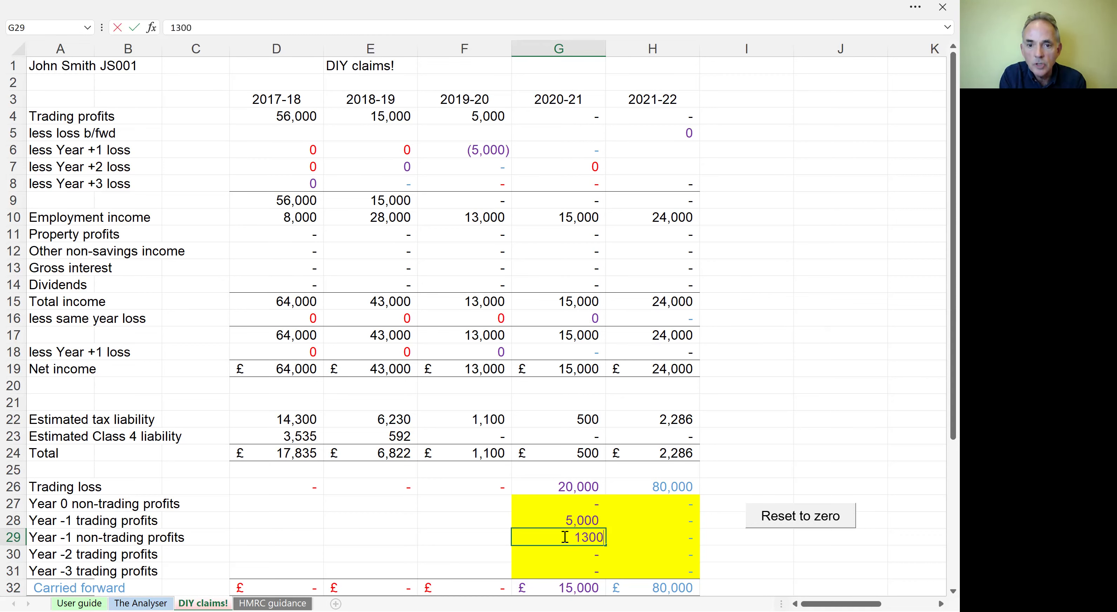
{"action": "type", "text": "0"}
{"action": "key", "text": "Return"}
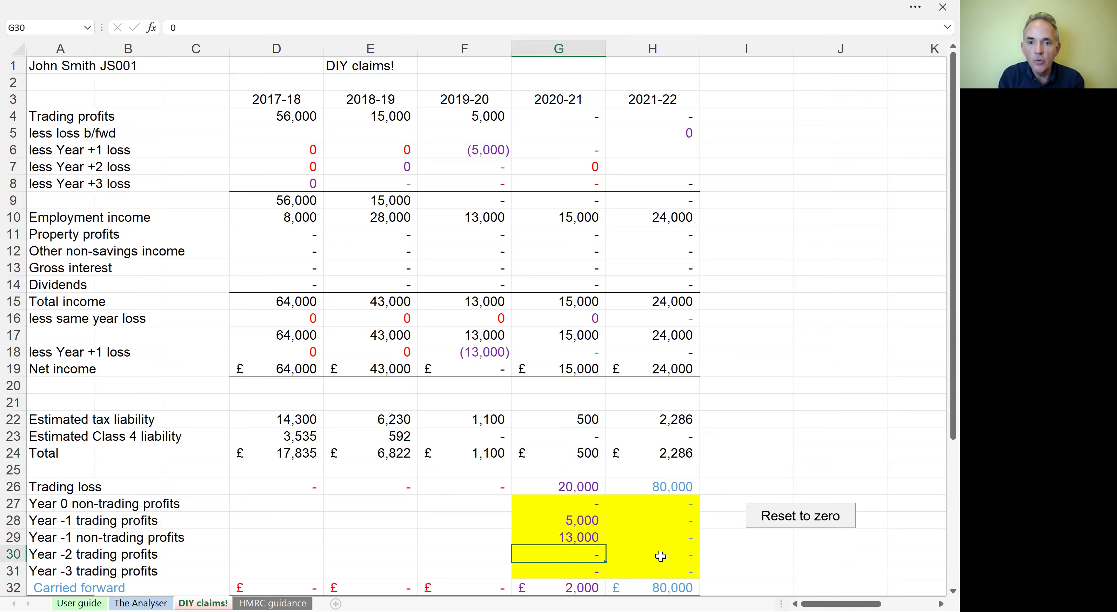
Step: Claim 2000 of the 2020-21 loss against Year -2 trading profits and check the loss carried forward
{"action": "scroll", "coordinate": [661, 556], "scroll_direction": "down", "scroll_amount": 3}
{"action": "scroll", "coordinate": [569, 468], "scroll_direction": "down", "scroll_amount": 1}
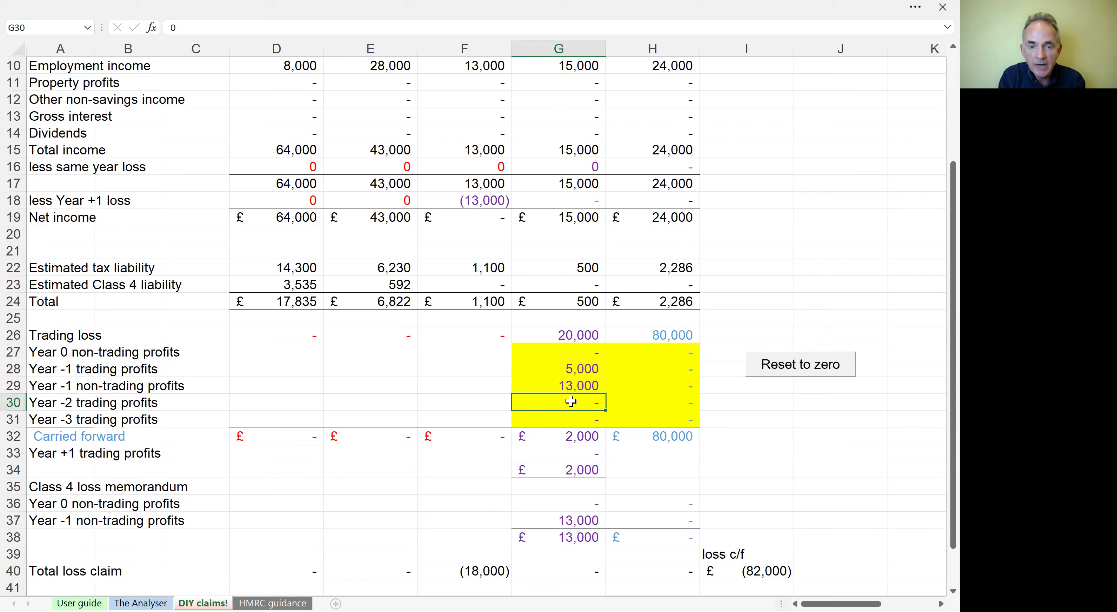
{"action": "type", "text": "2000"}
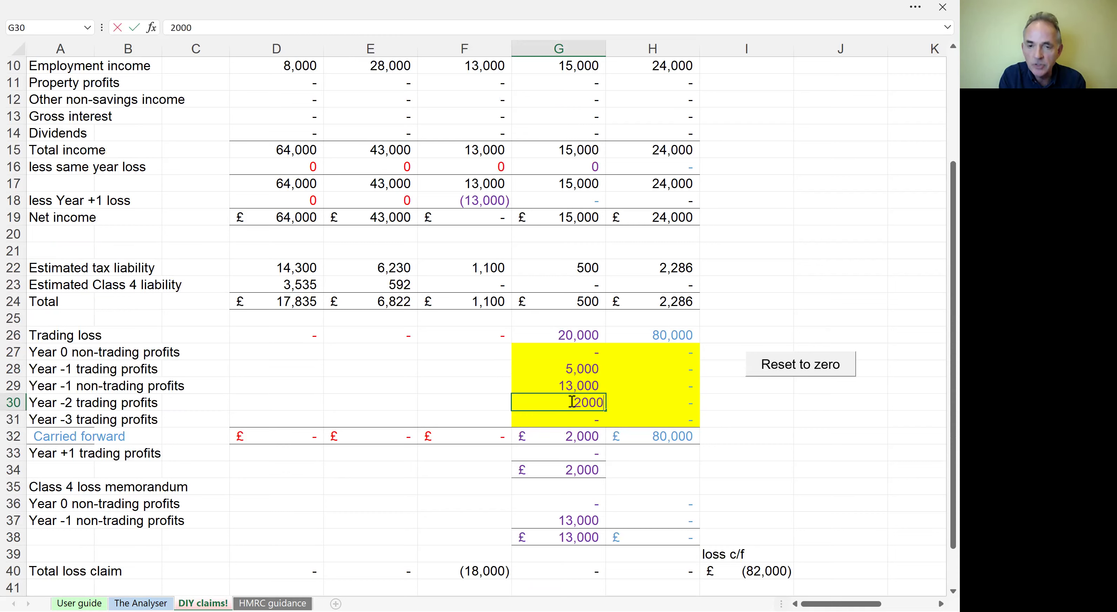
{"action": "key", "text": "Return"}
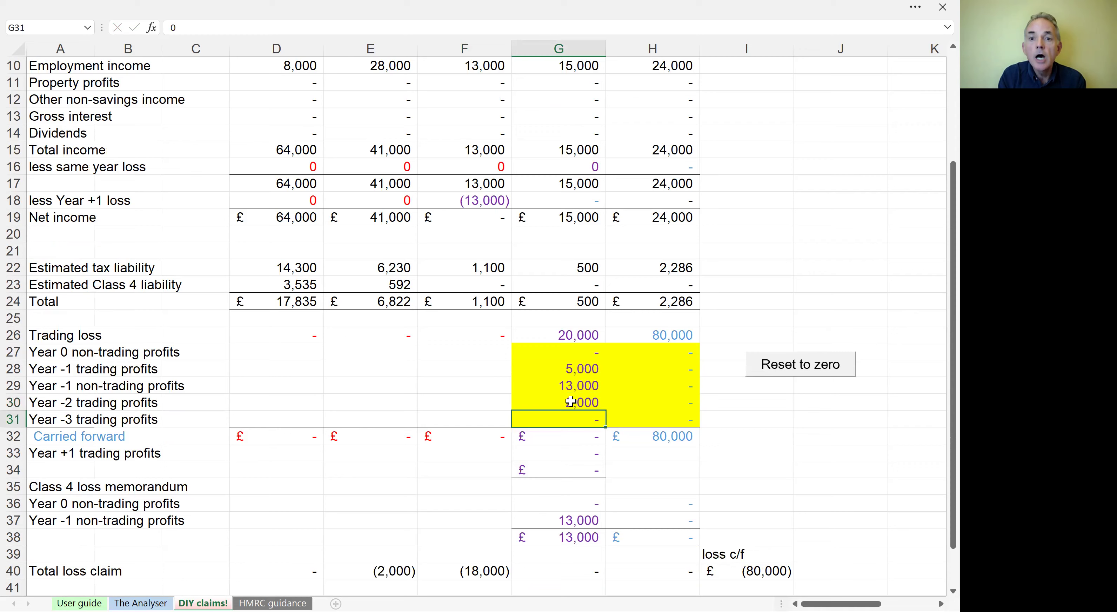
{"action": "scroll", "coordinate": [571, 402], "scroll_direction": "up", "scroll_amount": 3}
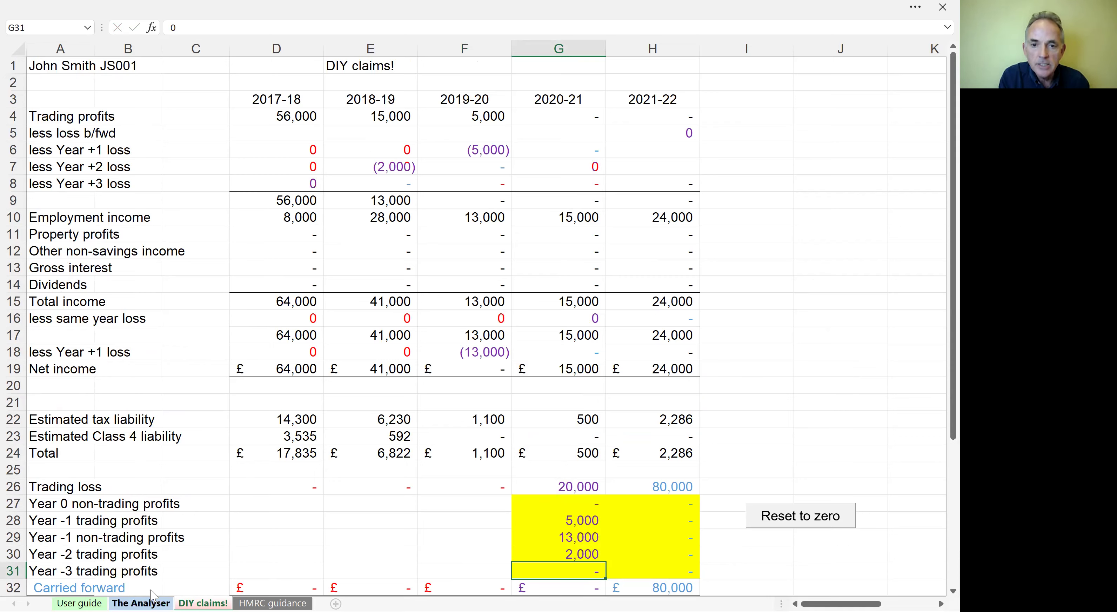
Step: Return to The Analyser sheet and recalculate the options with the DIY claims included
{"action": "left_click", "coordinate": [143, 603]}
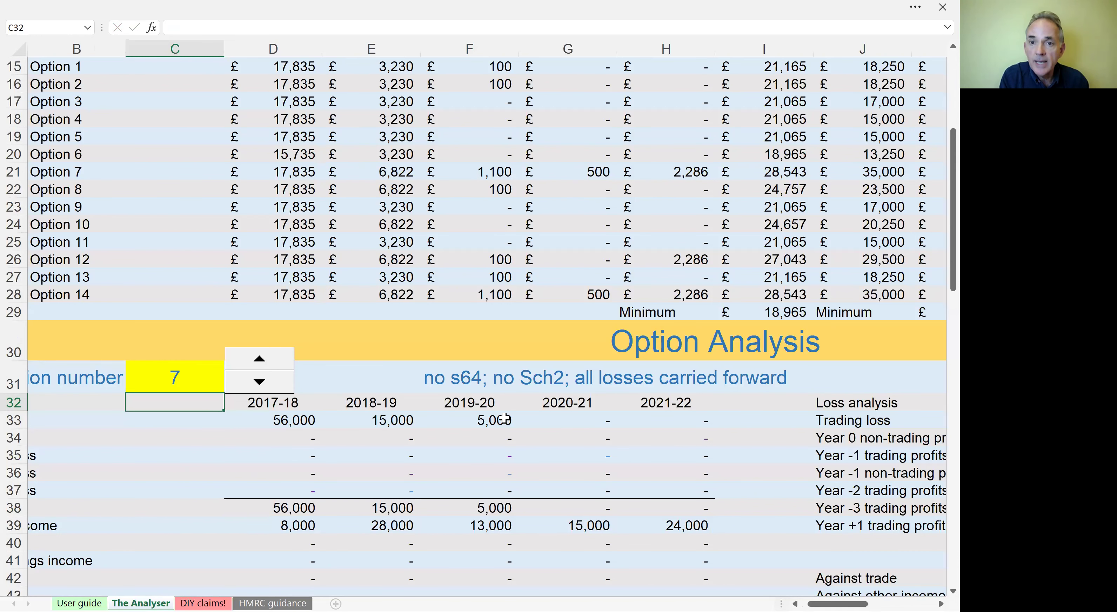
{"action": "scroll", "coordinate": [504, 419], "scroll_direction": "down", "scroll_amount": 1}
{"action": "scroll", "coordinate": [578, 402], "scroll_direction": "up", "scroll_amount": 6}
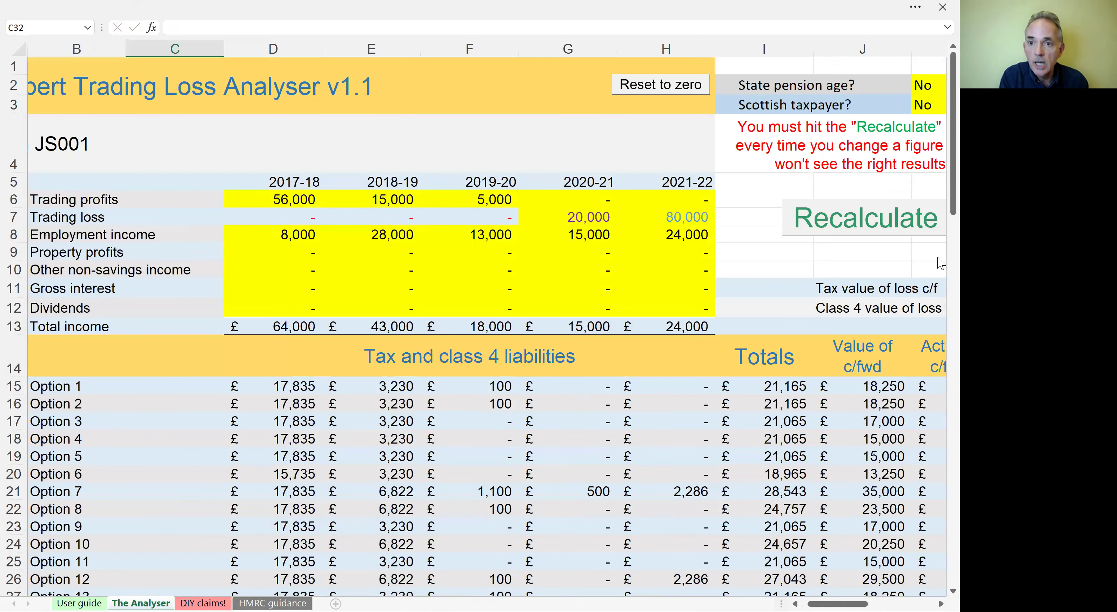
{"action": "left_click", "coordinate": [839, 235]}
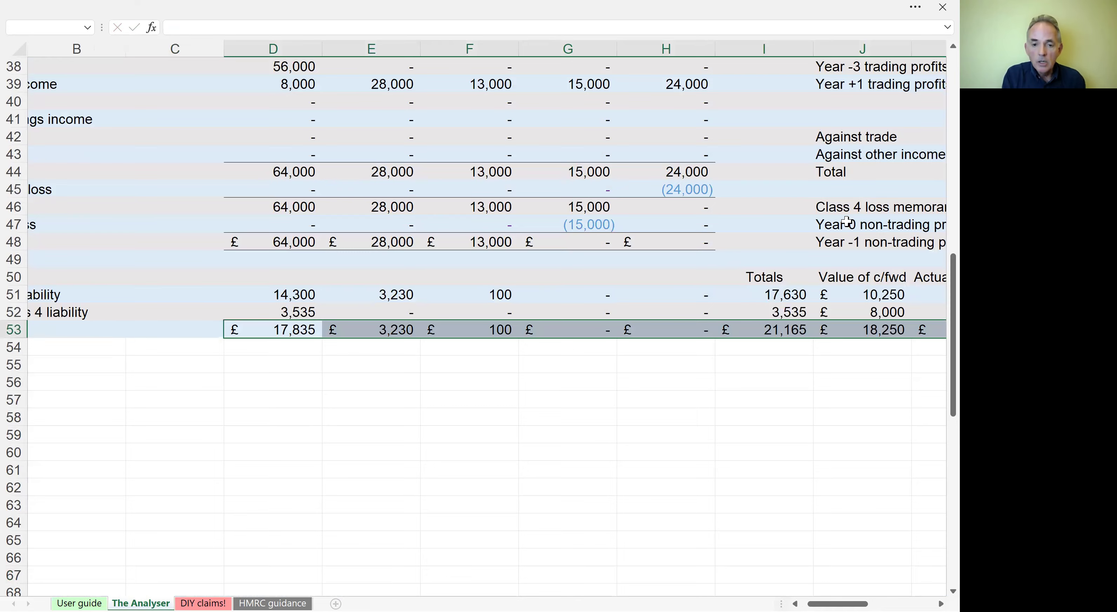
Step: Examine the DIY claims row in the options summary, comparing its total liability and carried-forward value with the other options
{"action": "scroll", "coordinate": [719, 318], "scroll_direction": "down", "scroll_amount": 7}
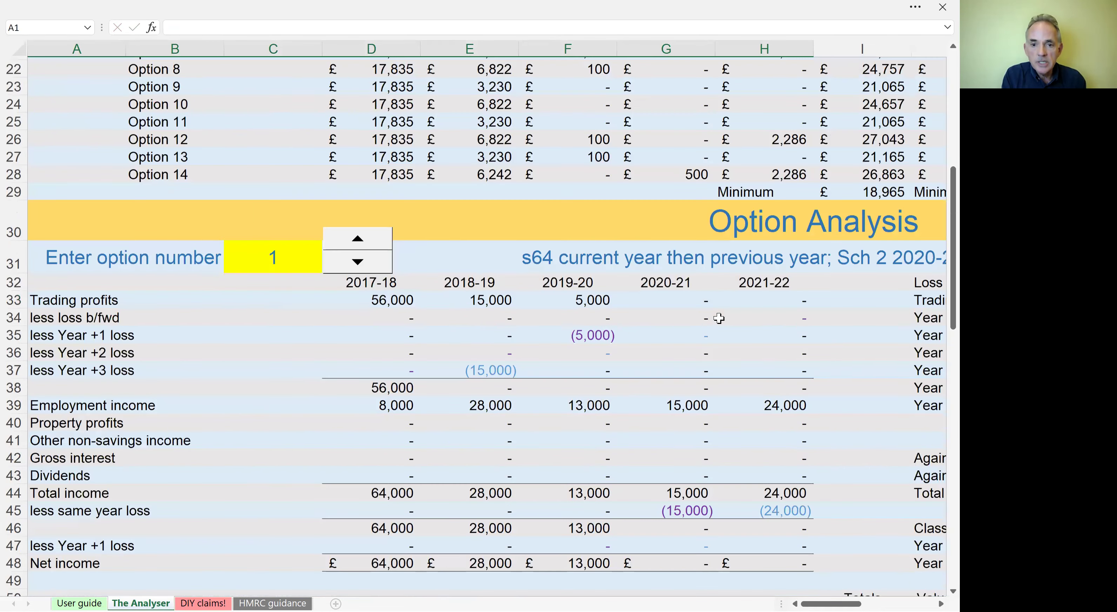
{"action": "scroll", "coordinate": [719, 318], "scroll_direction": "down", "scroll_amount": 3}
{"action": "scroll", "coordinate": [718, 319], "scroll_direction": "up", "scroll_amount": 10}
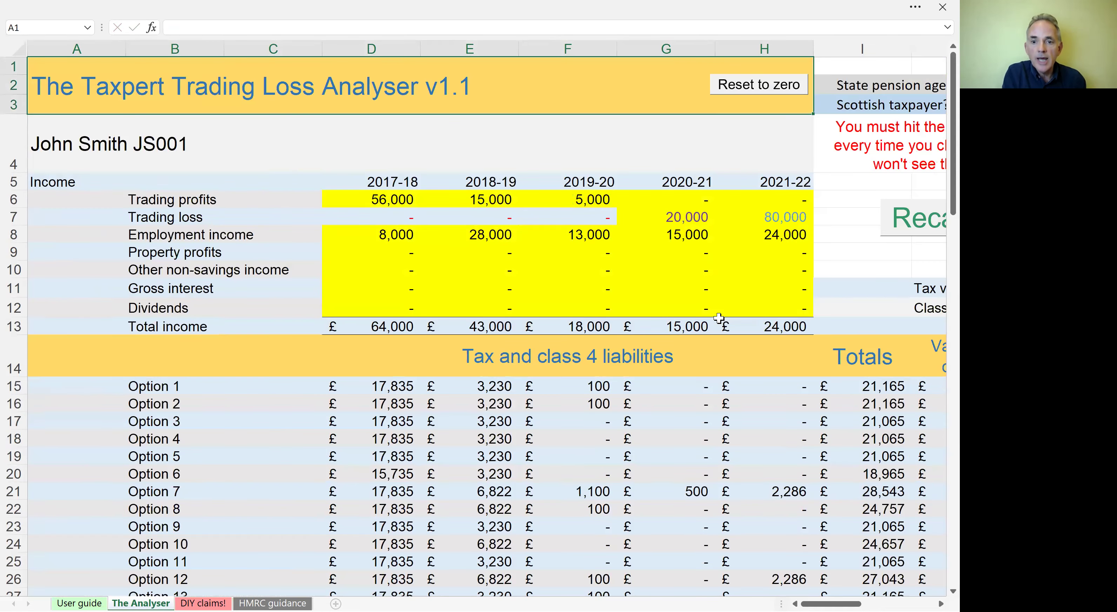
{"action": "scroll", "coordinate": [719, 318], "scroll_direction": "down", "scroll_amount": 1}
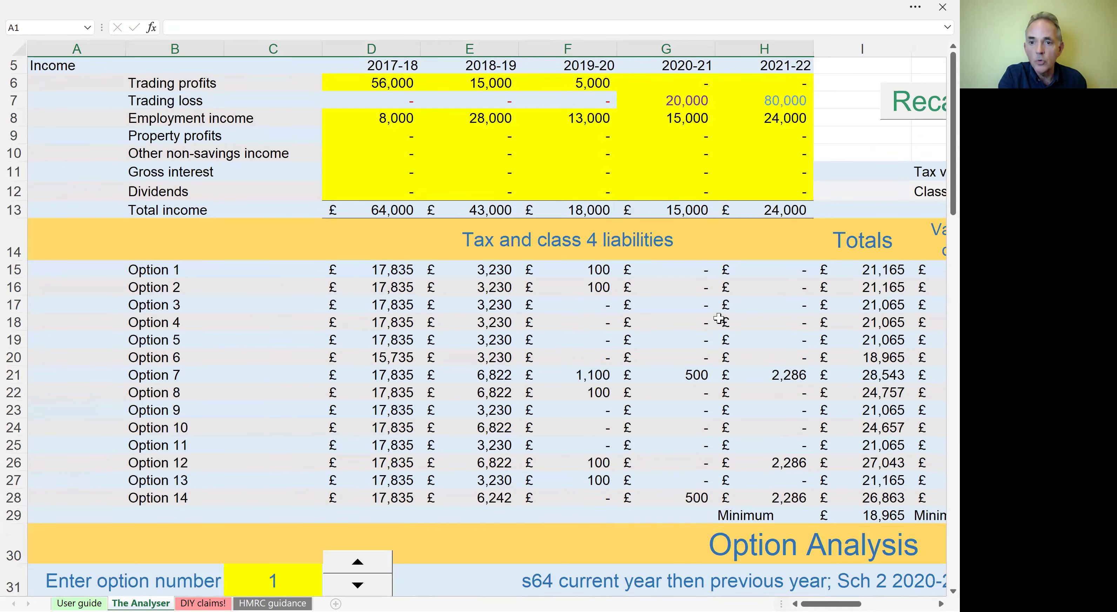
{"action": "scroll", "coordinate": [719, 318], "scroll_direction": "down", "scroll_amount": 1}
{"action": "scroll", "coordinate": [719, 318], "scroll_direction": "right", "scroll_amount": 4}
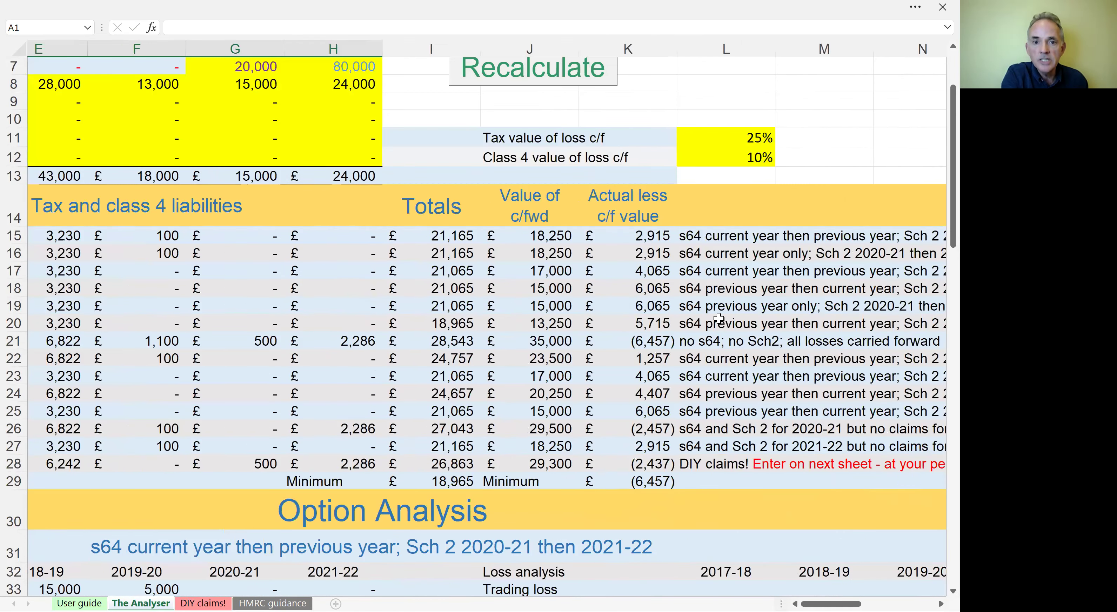
{"action": "scroll", "coordinate": [718, 319], "scroll_direction": "left", "scroll_amount": 1}
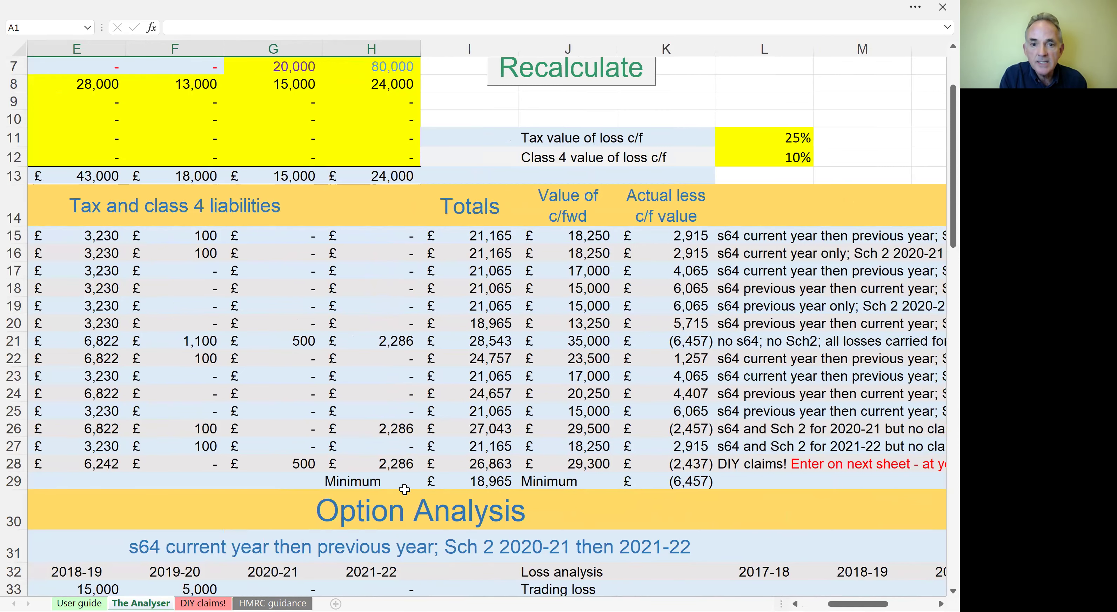
{"action": "left_click", "coordinate": [434, 466]}
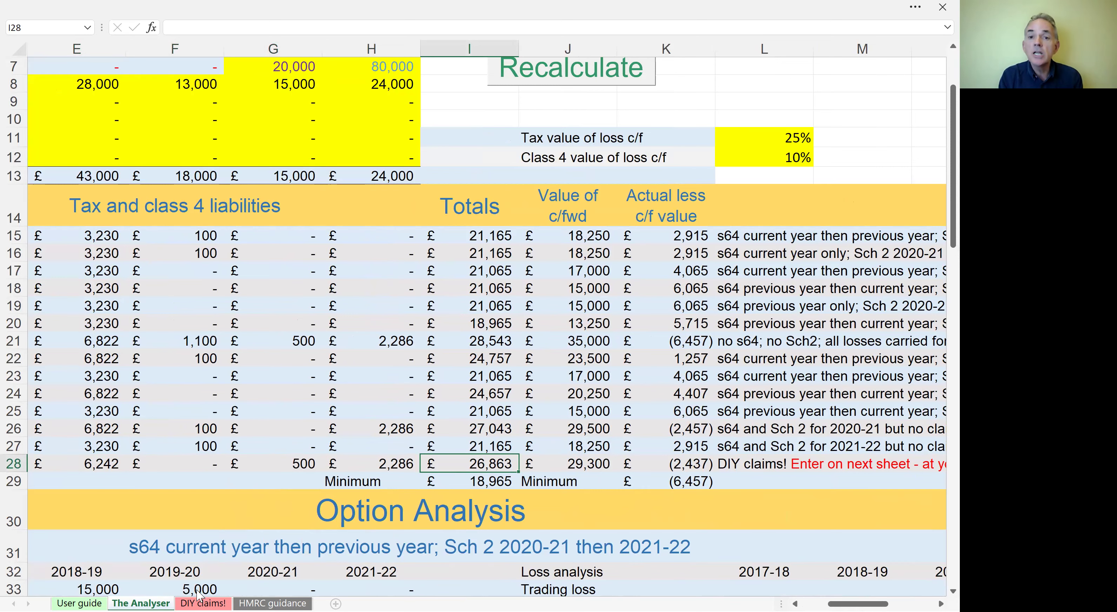
Step: Check the liabilities on the DIY claims! sheet and recalculate The Analyser again
{"action": "left_click", "coordinate": [201, 603]}
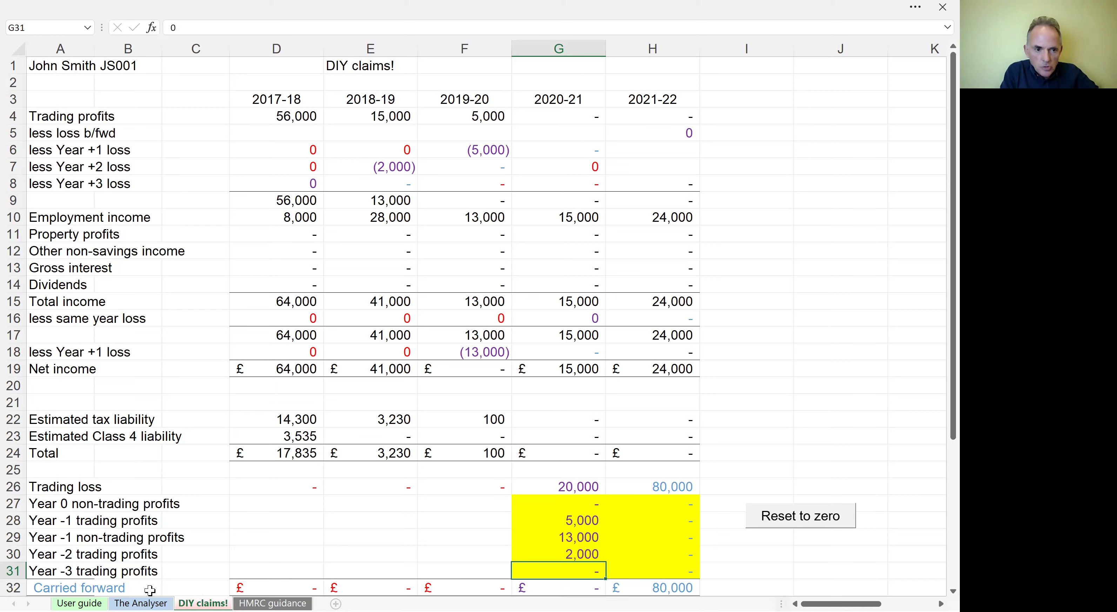
{"action": "left_click", "coordinate": [145, 603]}
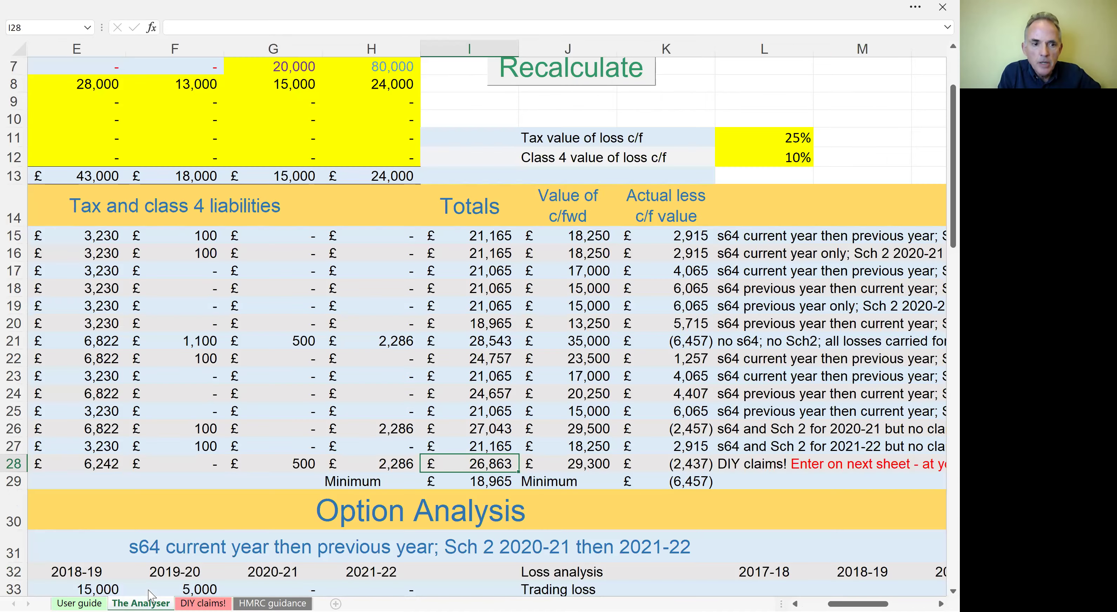
{"action": "left_click", "coordinate": [601, 72]}
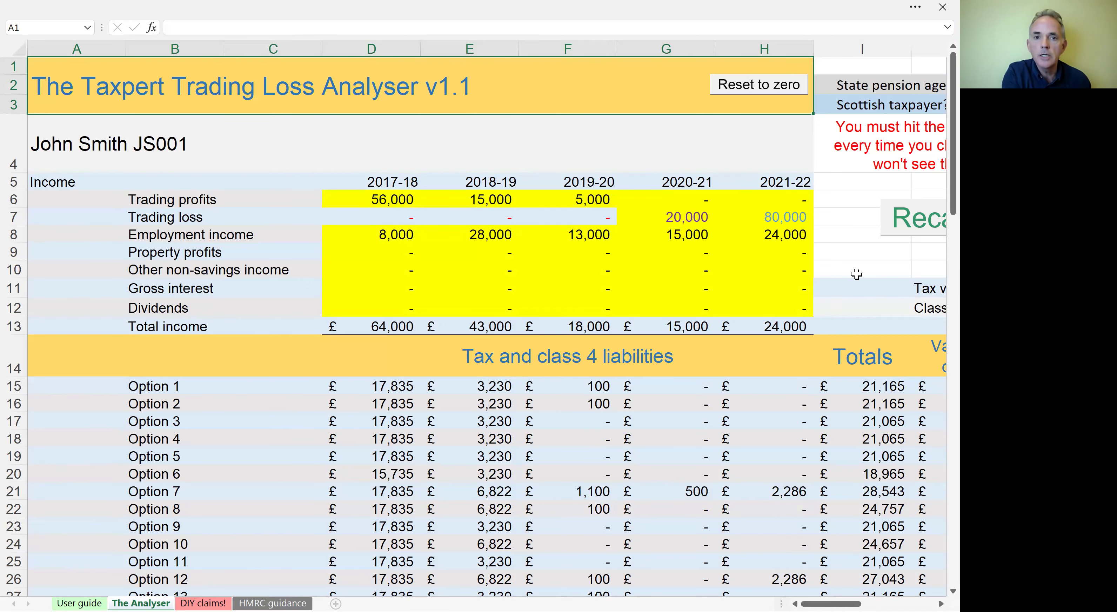
Step: Set Scottish taxpayer to Aye and State pension age to Nae, and recalculate the options
{"action": "scroll", "coordinate": [856, 274], "scroll_direction": "right", "scroll_amount": 4}
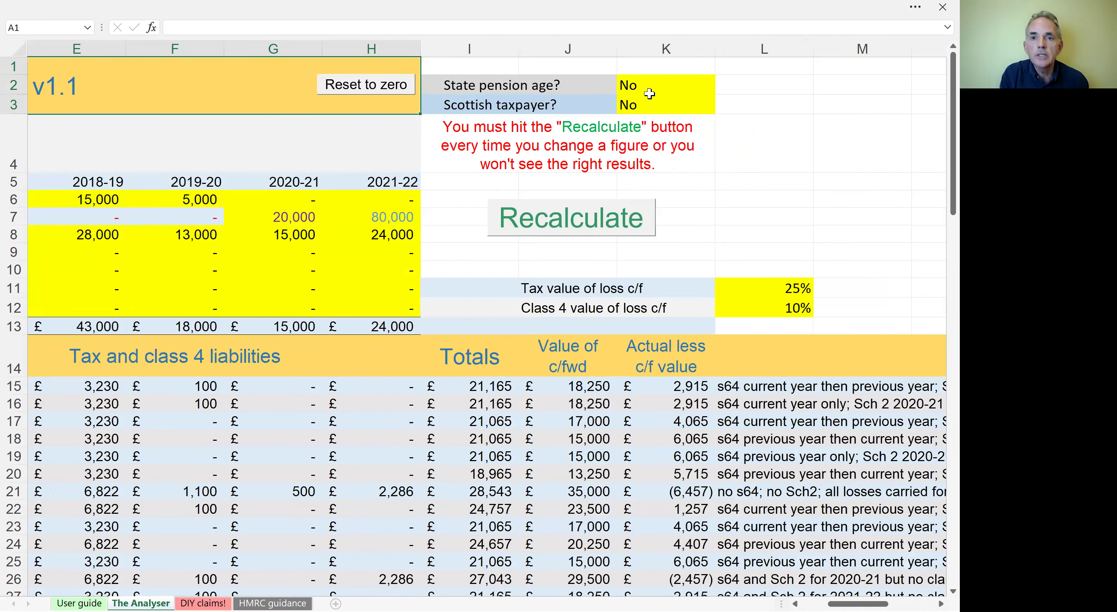
{"action": "left_click", "coordinate": [647, 104]}
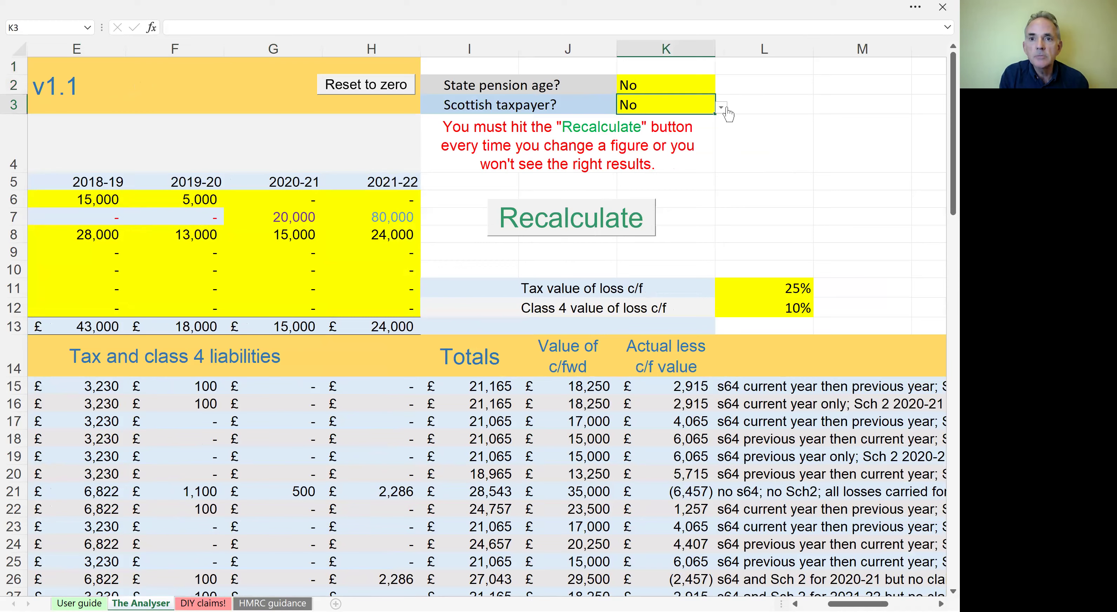
{"action": "left_click", "coordinate": [726, 112]}
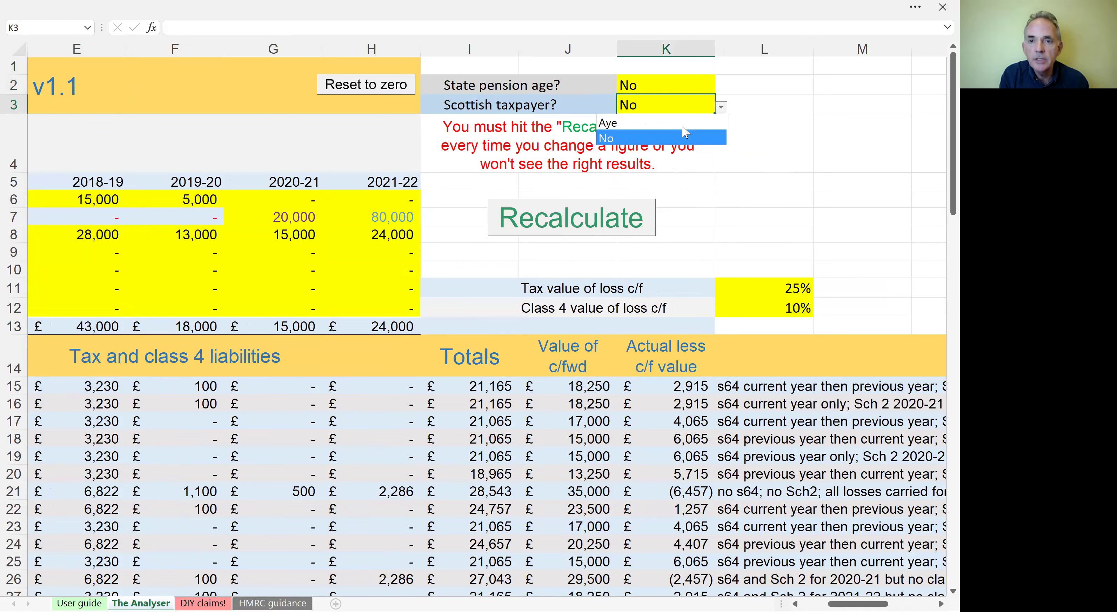
{"action": "left_click", "coordinate": [672, 118]}
{"action": "left_click", "coordinate": [663, 83]}
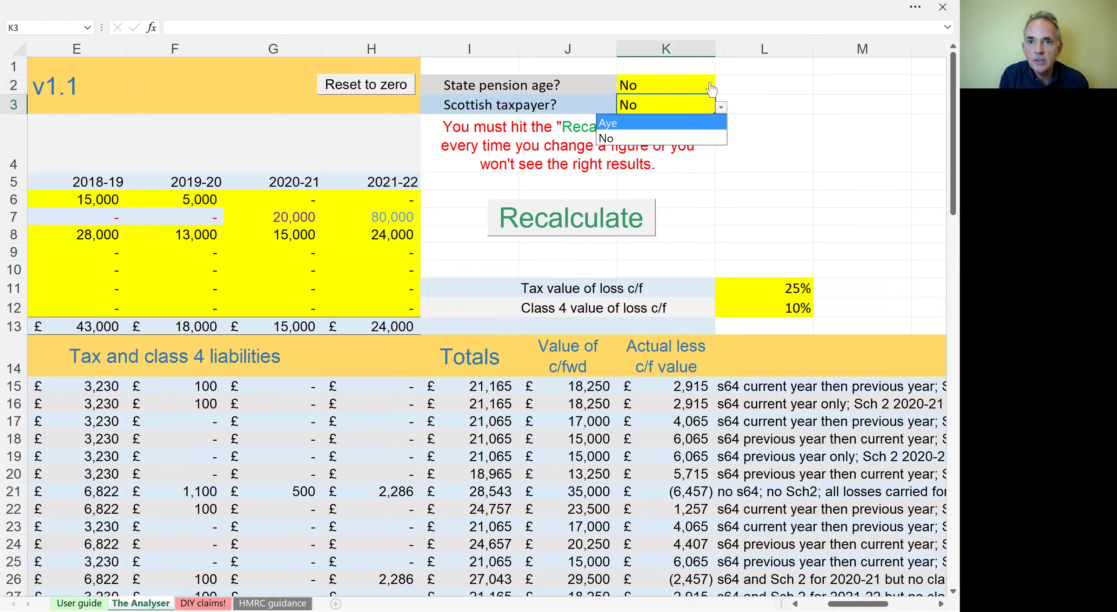
{"action": "left_click", "coordinate": [721, 89]}
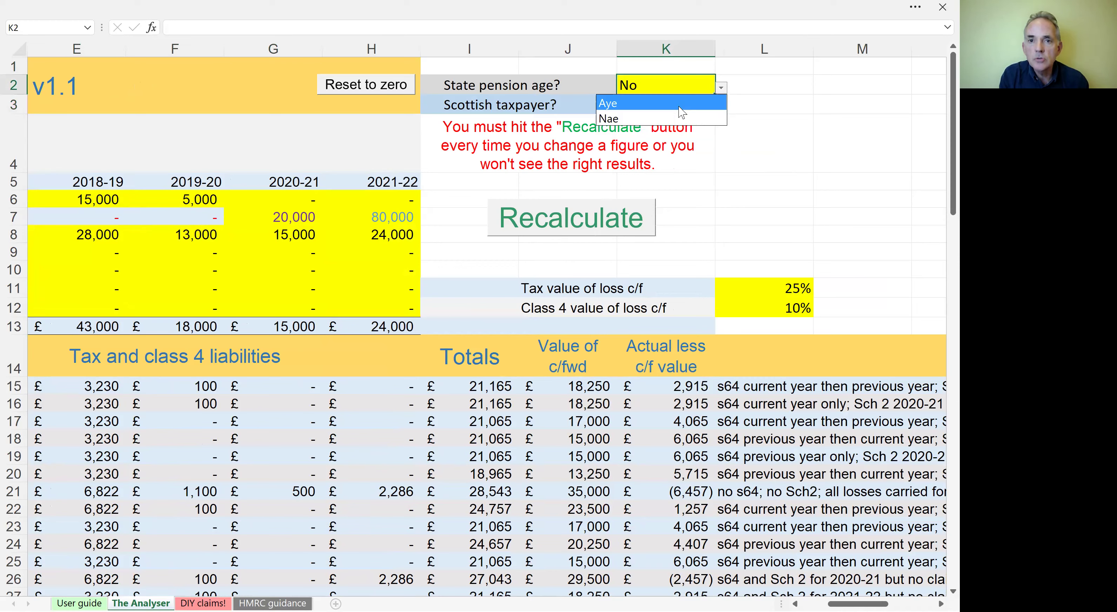
{"action": "left_click", "coordinate": [665, 121]}
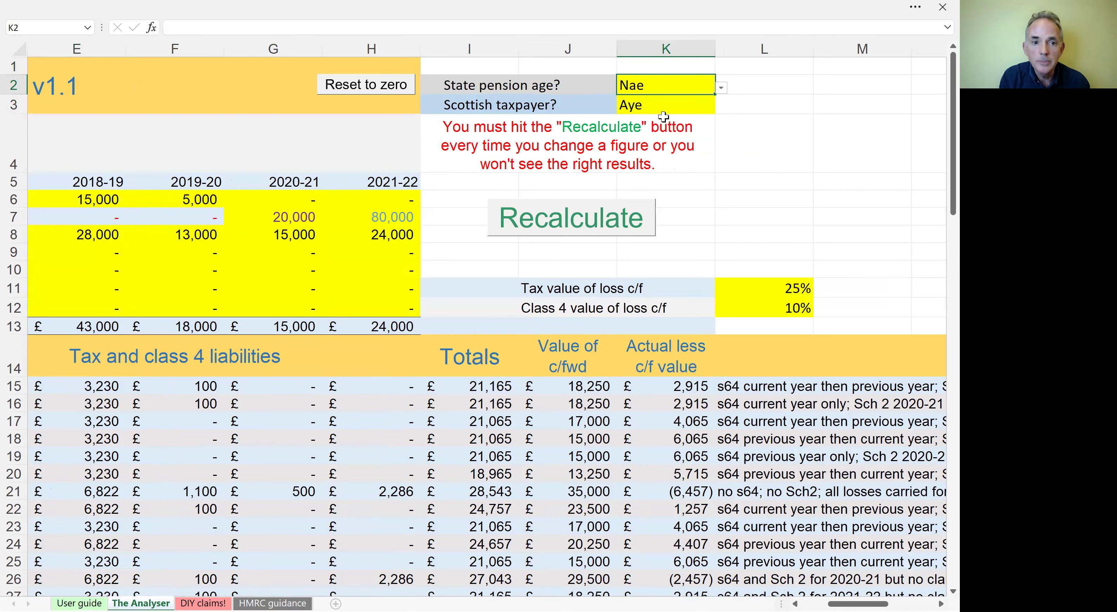
{"action": "left_click", "coordinate": [537, 217]}
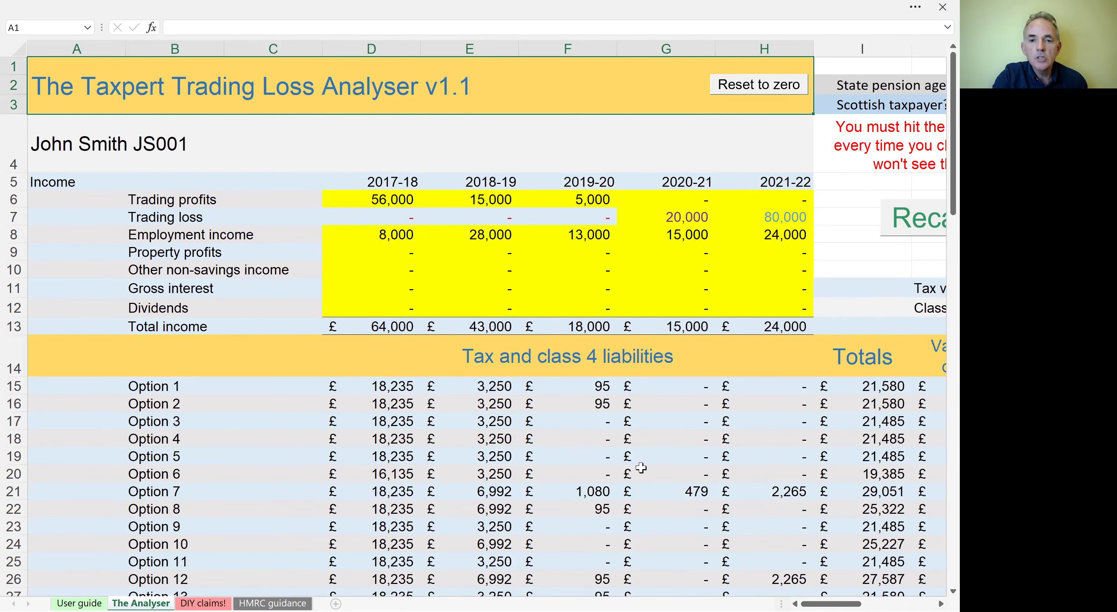
Step: Check option 1's estimated Class 4 liability for 2017-18, and recalculate with State pension age set to Aye
{"action": "scroll", "coordinate": [641, 467], "scroll_direction": "down", "scroll_amount": 10}
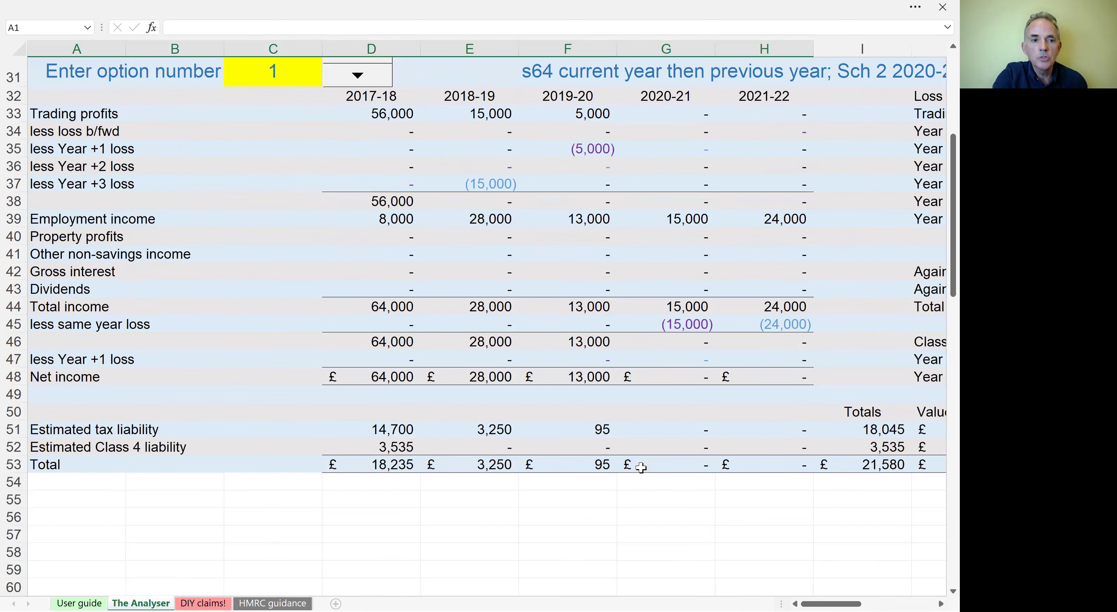
{"action": "left_click", "coordinate": [391, 451]}
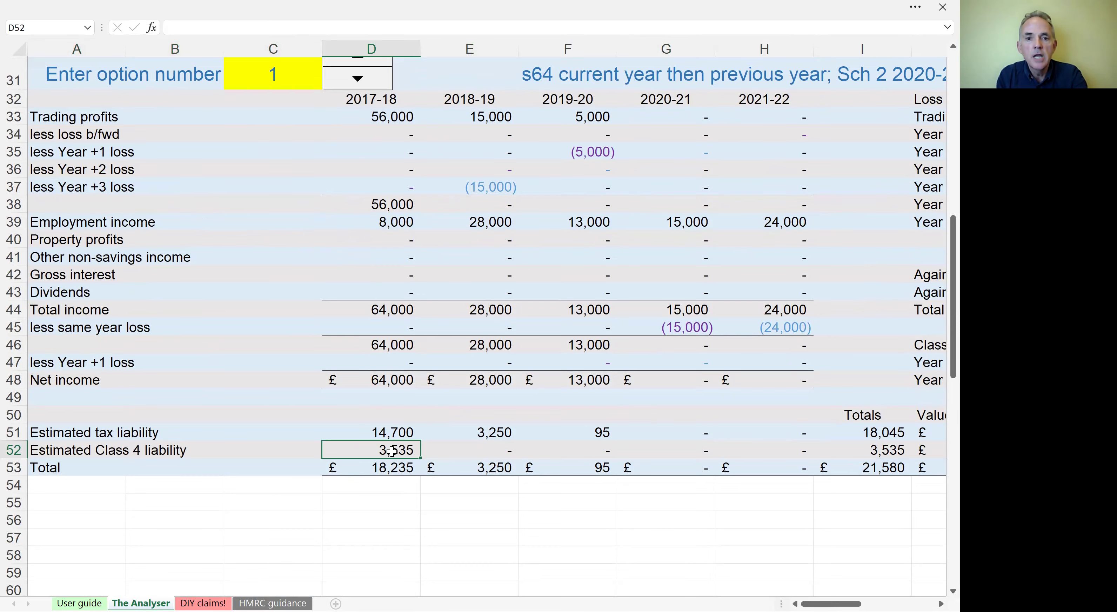
{"action": "scroll", "coordinate": [391, 451], "scroll_direction": "up", "scroll_amount": 1}
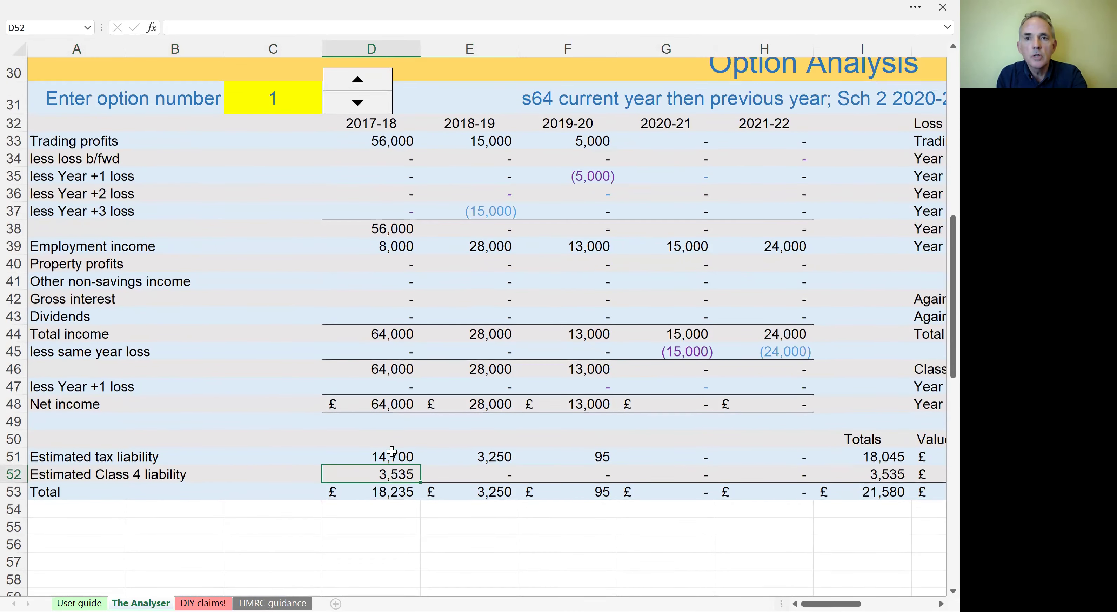
{"action": "scroll", "coordinate": [392, 452], "scroll_direction": "up", "scroll_amount": 10}
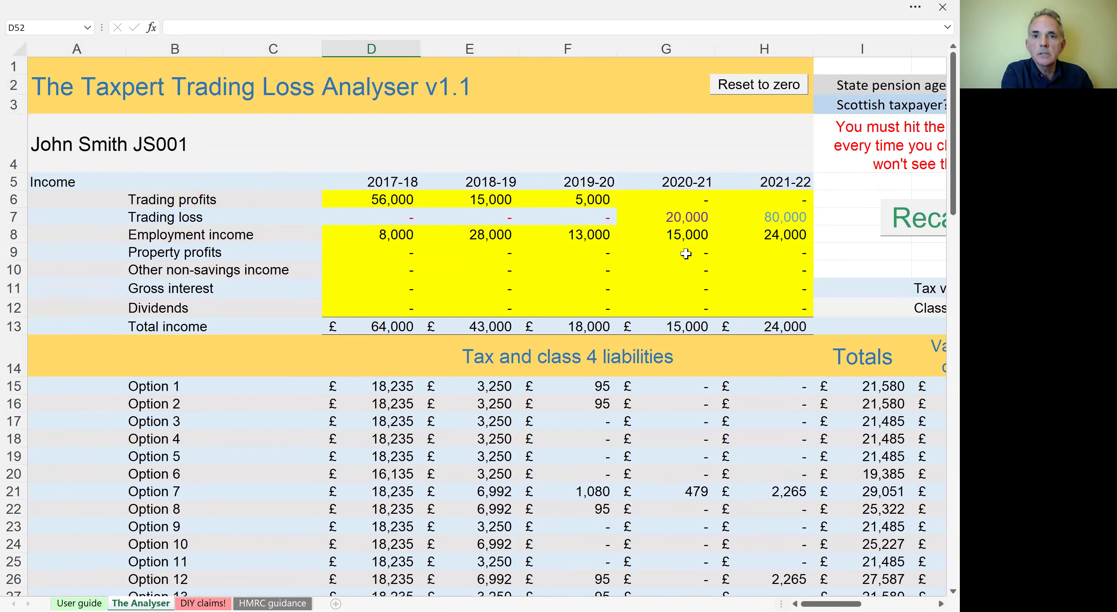
{"action": "scroll", "coordinate": [686, 254], "scroll_direction": "right", "scroll_amount": 2}
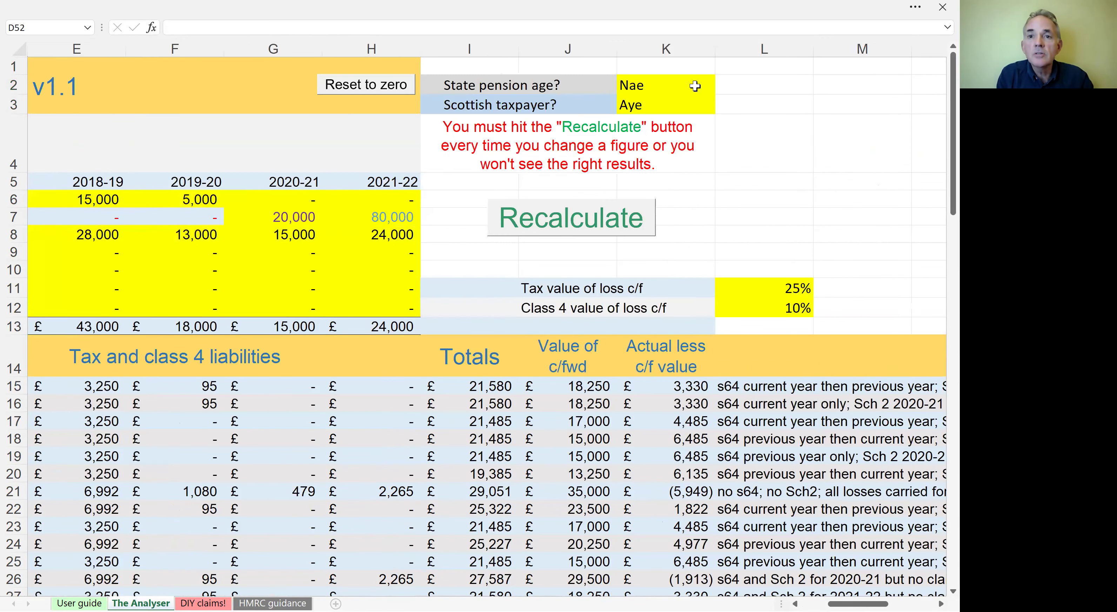
{"action": "left_click", "coordinate": [712, 90]}
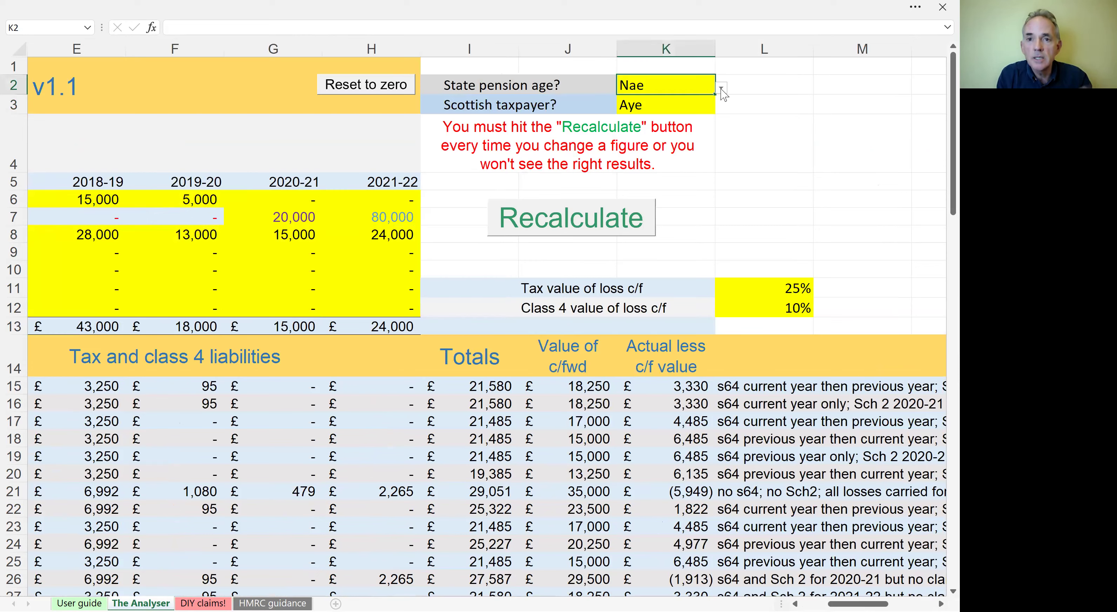
{"action": "left_click", "coordinate": [721, 88]}
{"action": "left_click", "coordinate": [691, 104]}
{"action": "left_click", "coordinate": [550, 227]}
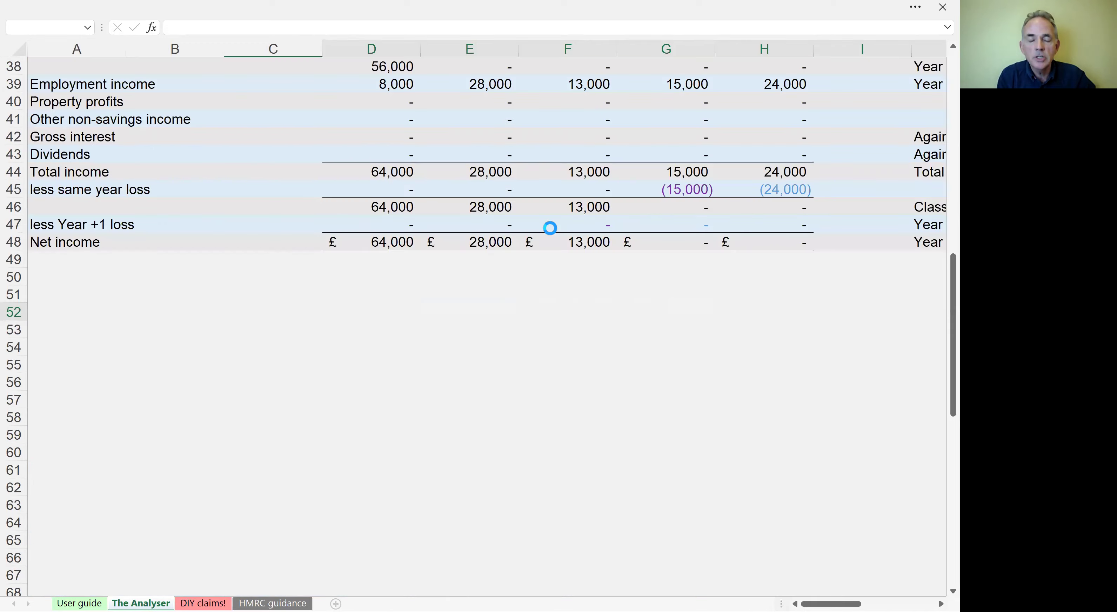